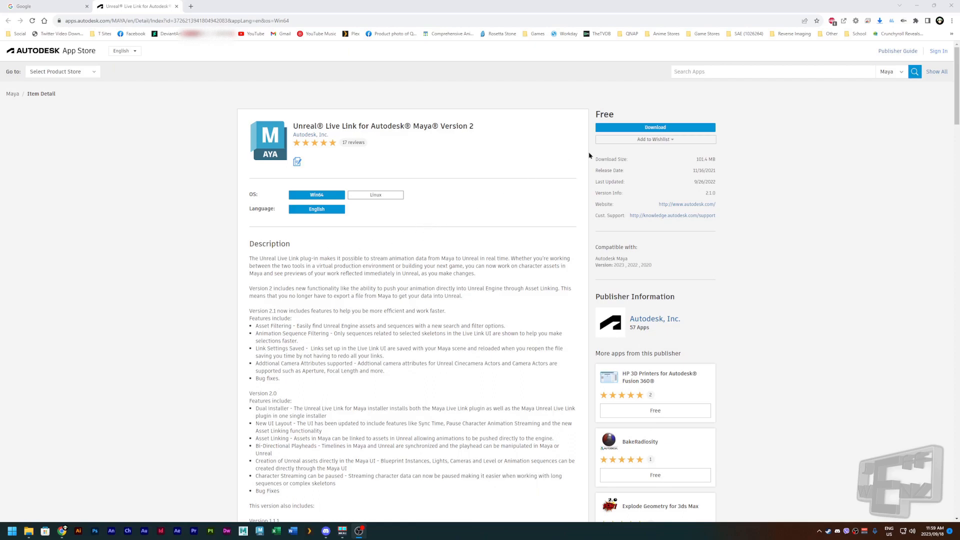
Review the name, version number and download details of the Unreal Live Link for Autodesk Maya Version 2 plug-in.
drag(303, 128, 443, 135)
click(707, 195)
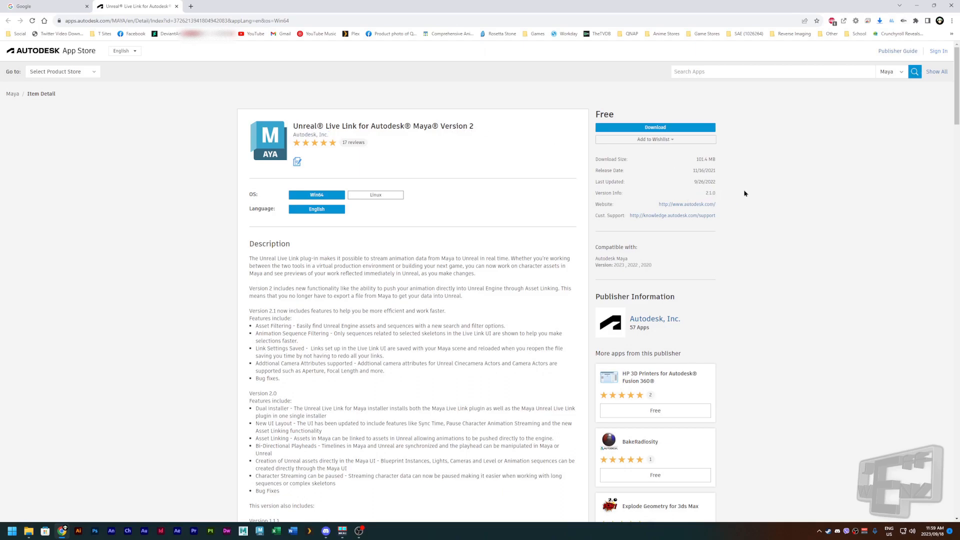
drag(705, 197, 721, 197)
click(749, 167)
double_click(603, 118)
click(569, 90)
Switch to the Epic Games Launcher and reposition its window over the browser page.
click(818, 531)
click(845, 444)
click(820, 531)
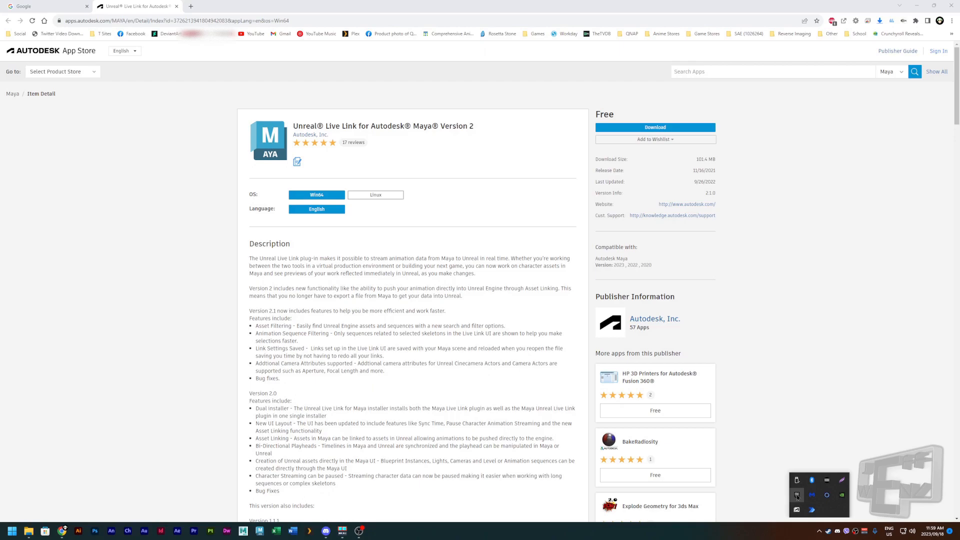
click(797, 494)
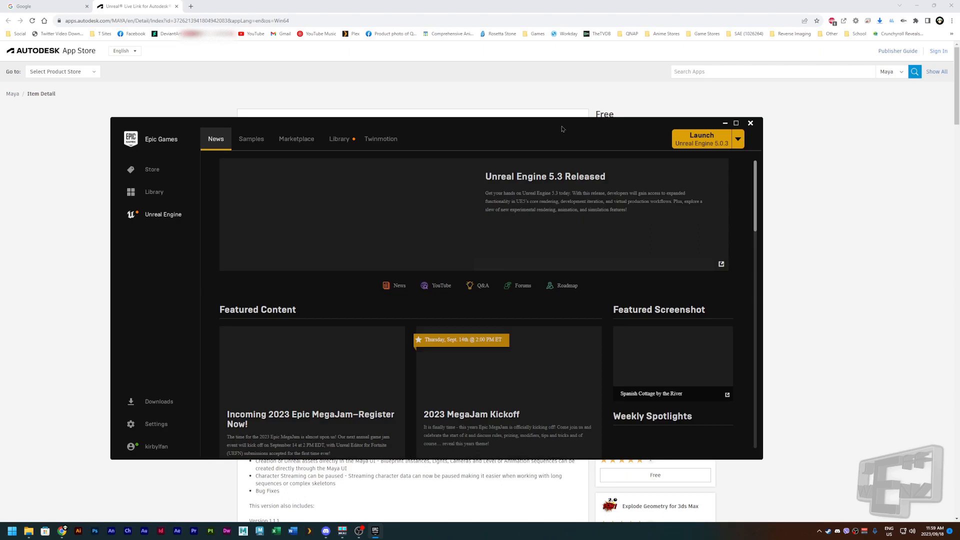
drag(562, 129, 583, 108)
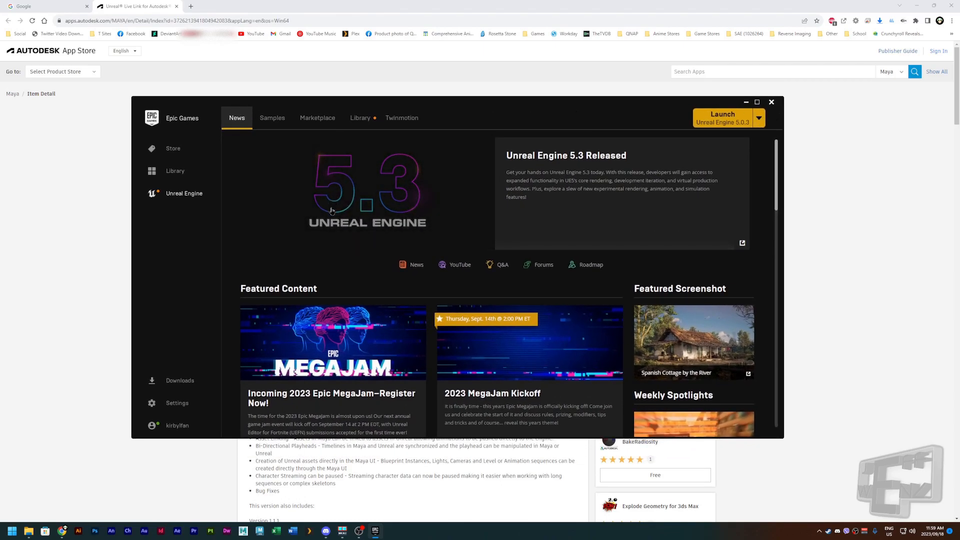
Launch Unreal Engine 5.0.3 and create a blank Games project named MyProject with Starter Content in the MotionCaptureTest folder.
click(758, 118)
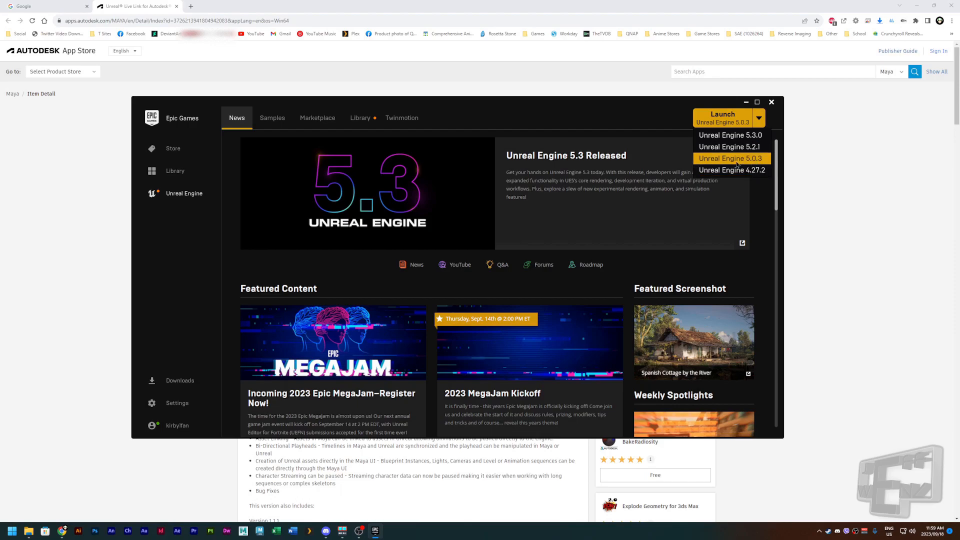
click(763, 158)
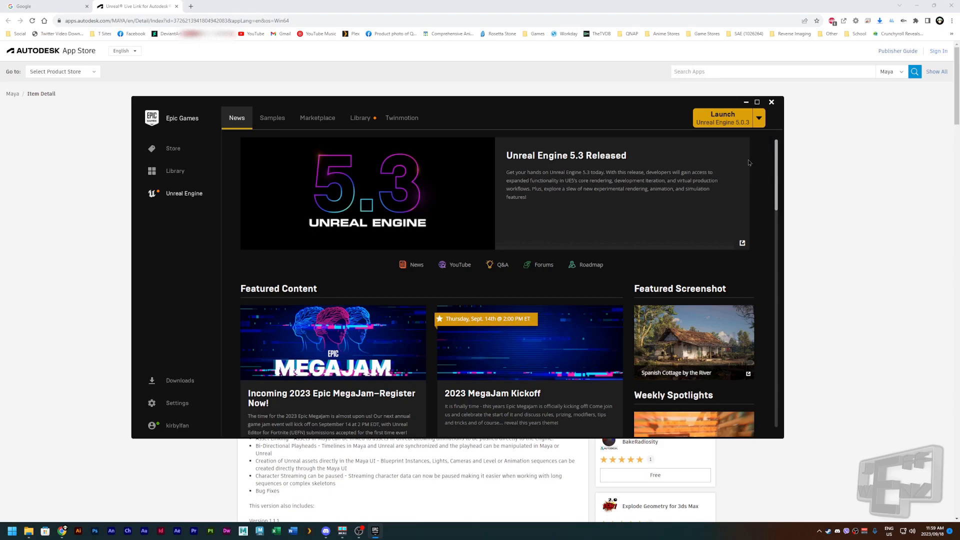
click(706, 117)
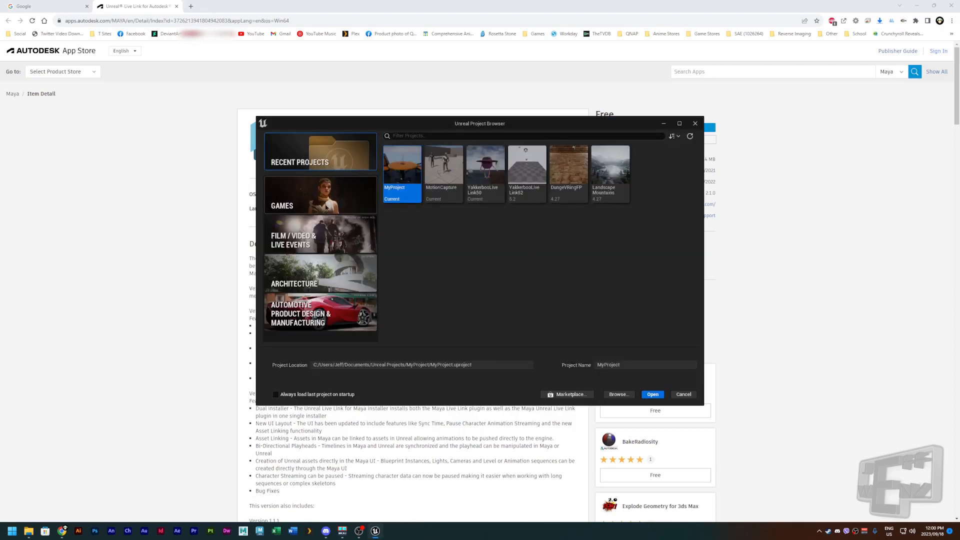
click(319, 202)
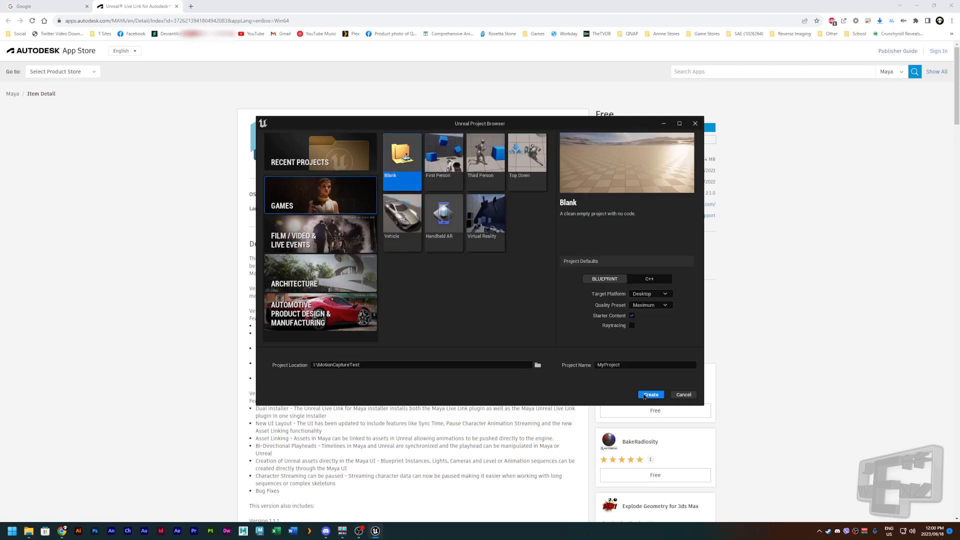
click(650, 395)
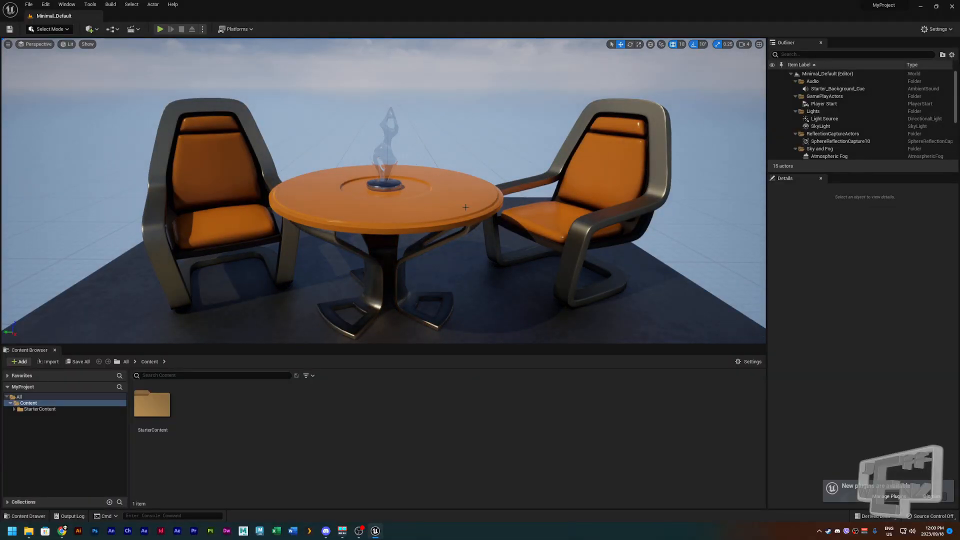
Delete both chairs, the table and the statue from the default level.
click(250, 178)
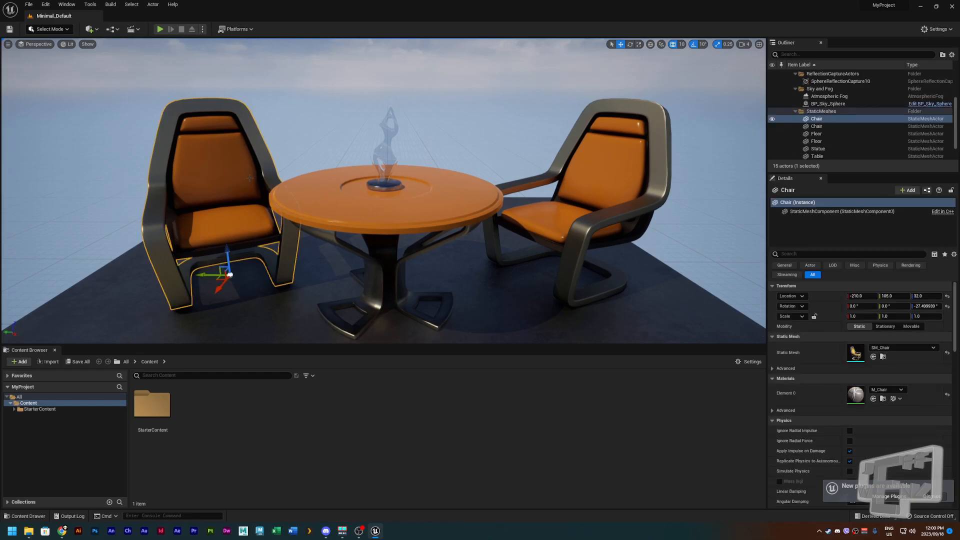
key(Delete)
click(385, 200)
key(Delete)
click(390, 145)
key(Delete)
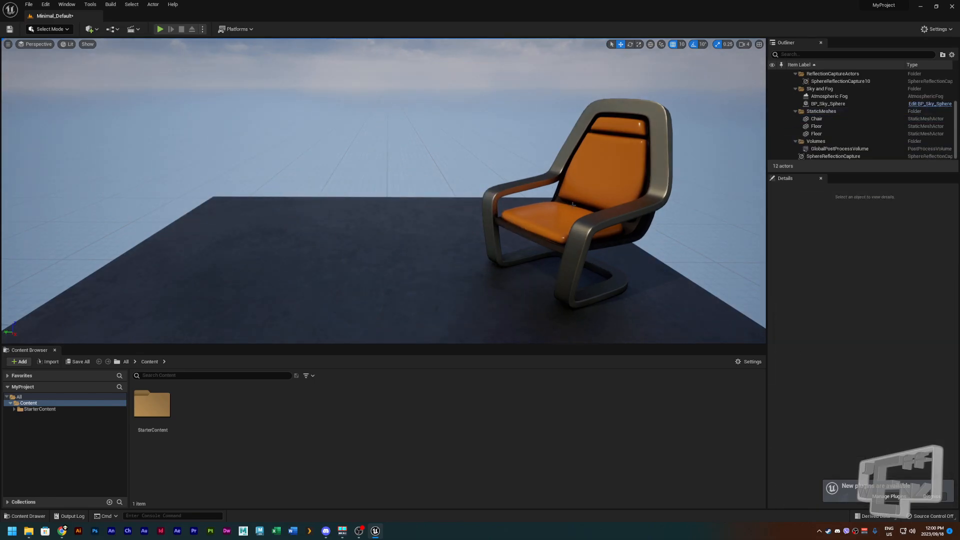
click(573, 205)
key(Delete)
Lower the viewport camera speed to 1.
right_drag(494, 233, 390, 169)
key(s)
key(d)
key(w)
key(w)
key(s)
key(w)
click(745, 44)
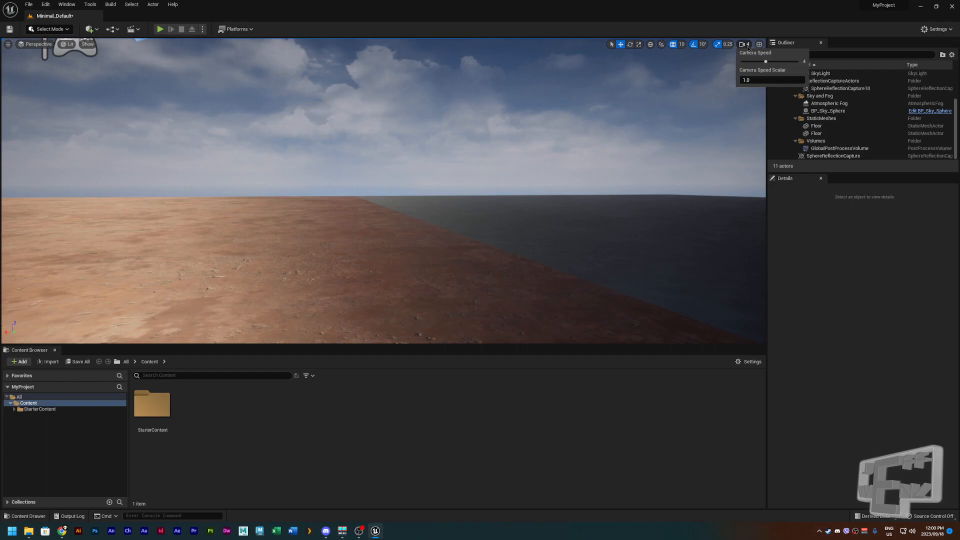
drag(769, 65, 748, 62)
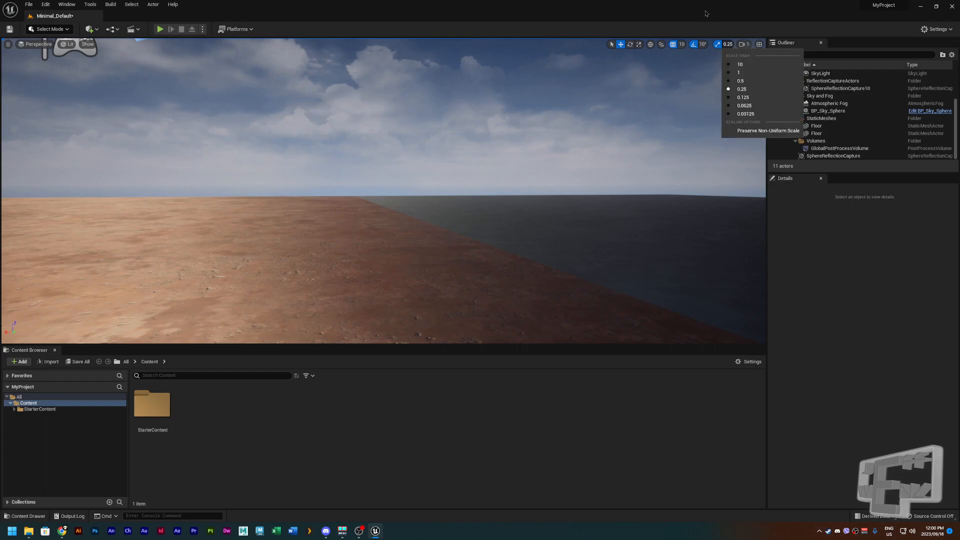
click(695, 31)
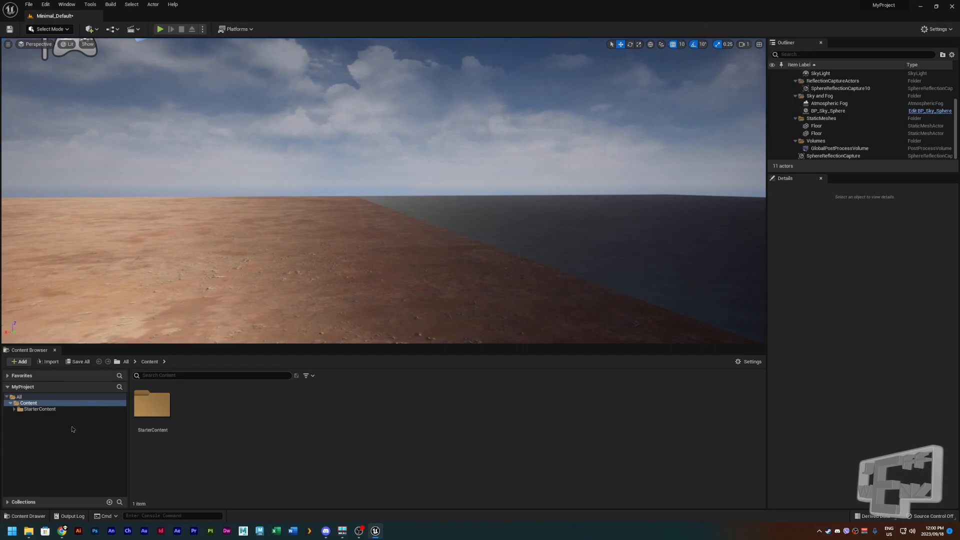
Create a new folder named Characters inside the project's Content folder.
right_click(233, 429)
mouse_move(246, 426)
click(241, 449)
right_click(244, 430)
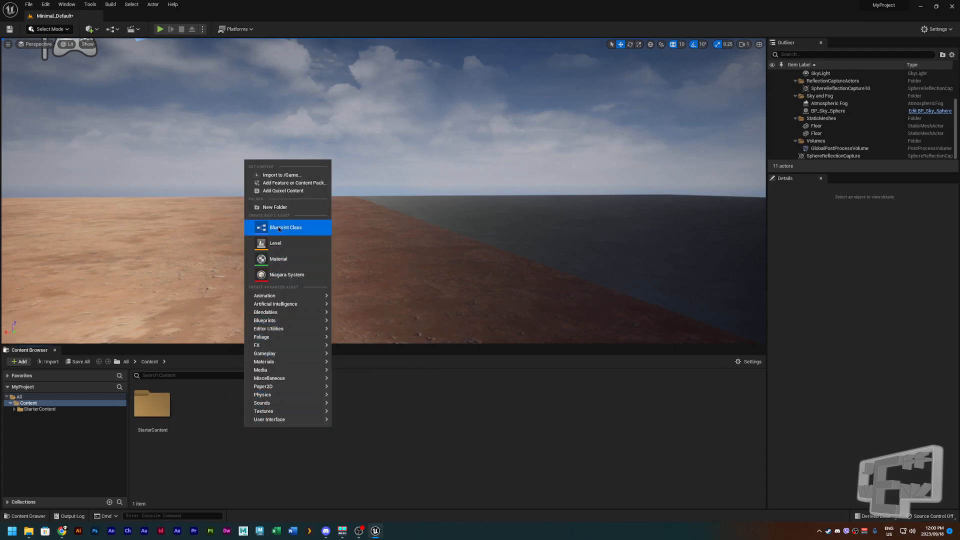
click(281, 209)
text(Cha)
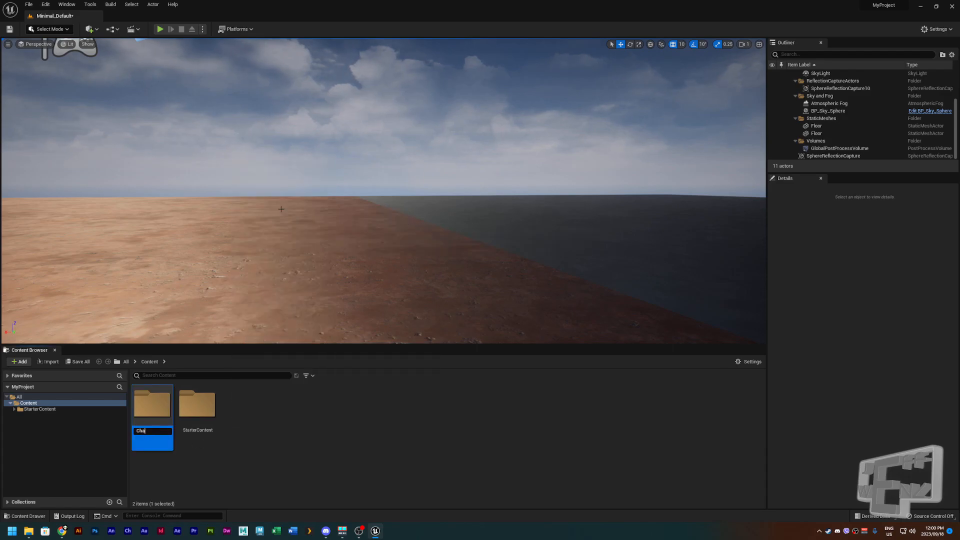
text(racters)
key(Return)
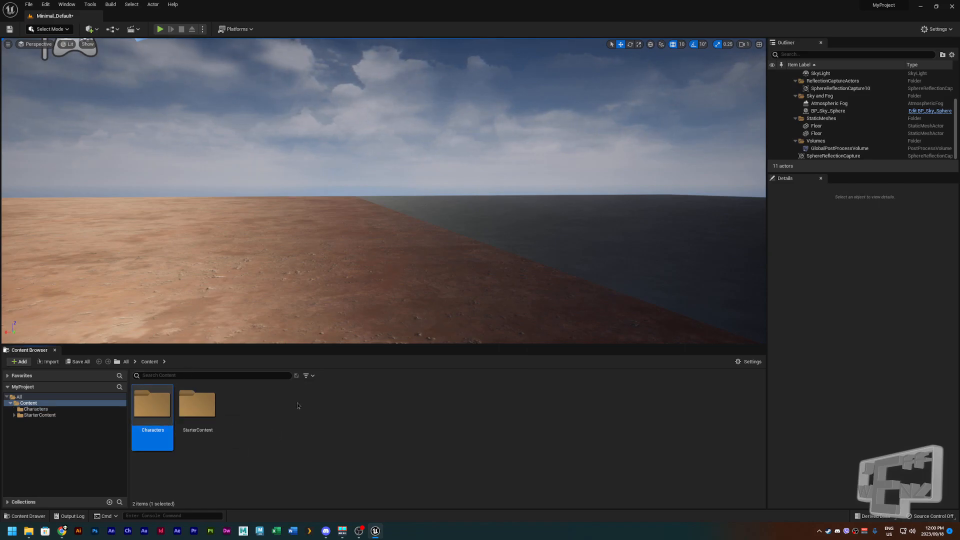
click(272, 412)
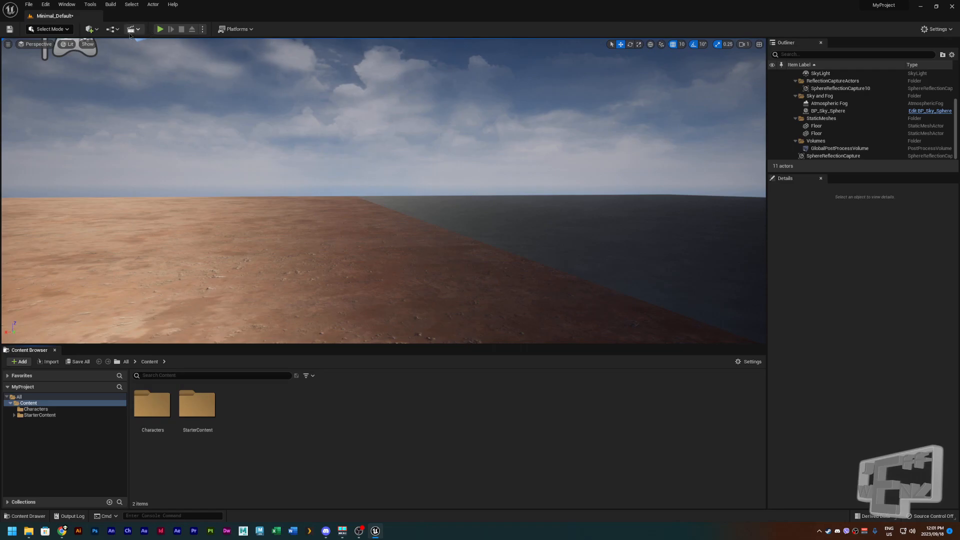
Open the project's plugin list and search it for "maya" and "livelink".
click(45, 5)
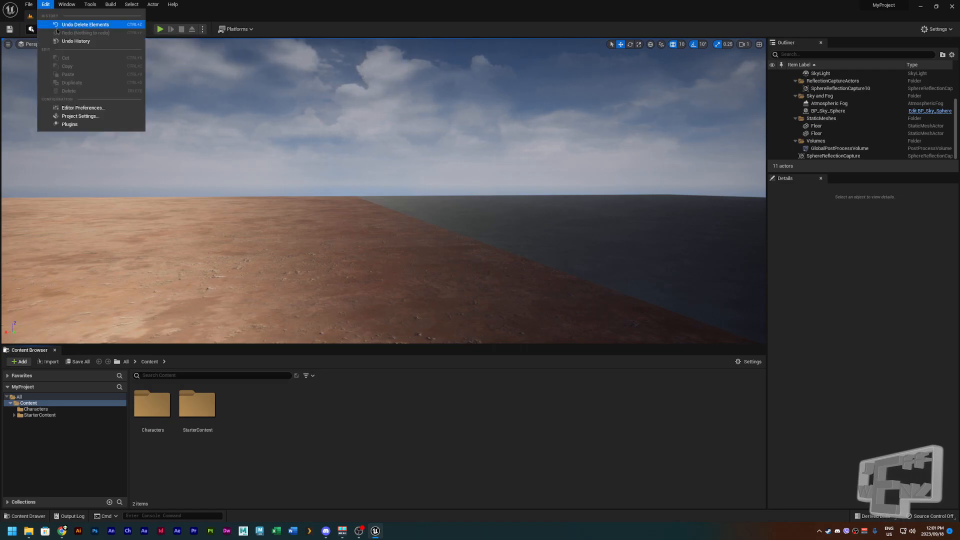
click(70, 124)
scroll(388, 283, down, 5)
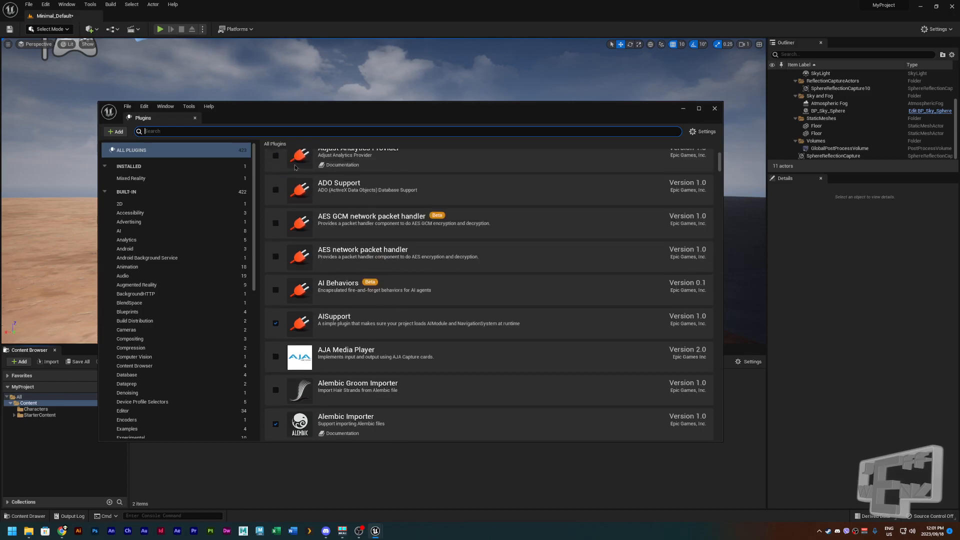
text(maya)
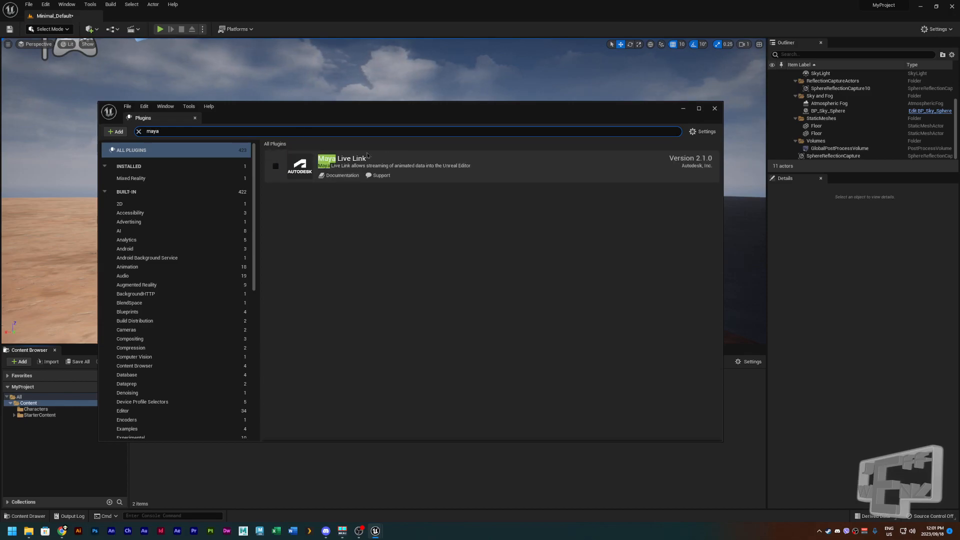
double_click(252, 132)
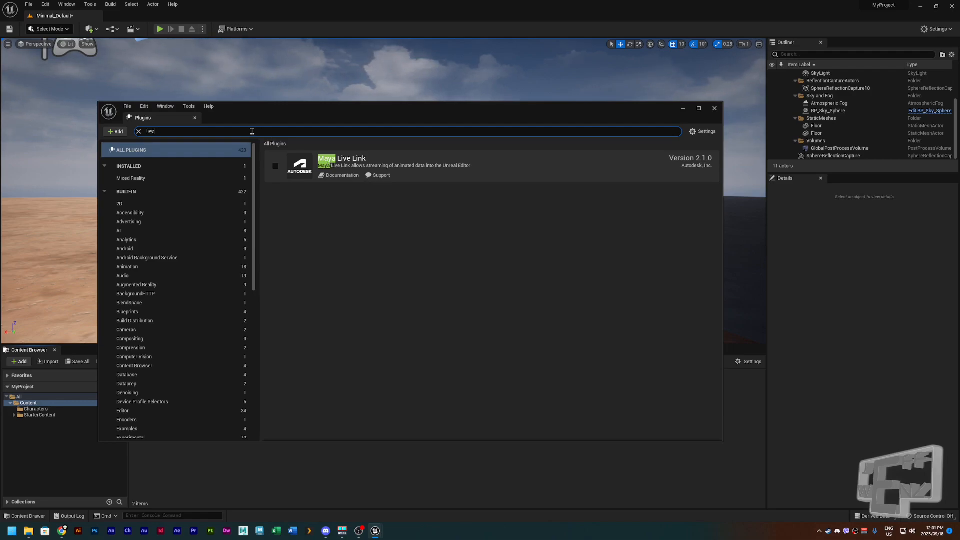
text(livelink)
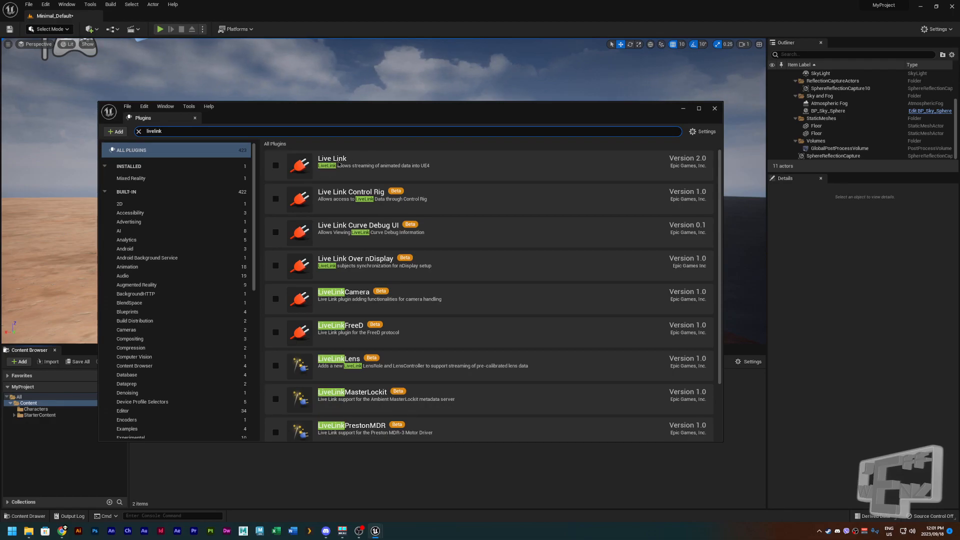
scroll(417, 171, down, 2)
scroll(417, 171, up, 2)
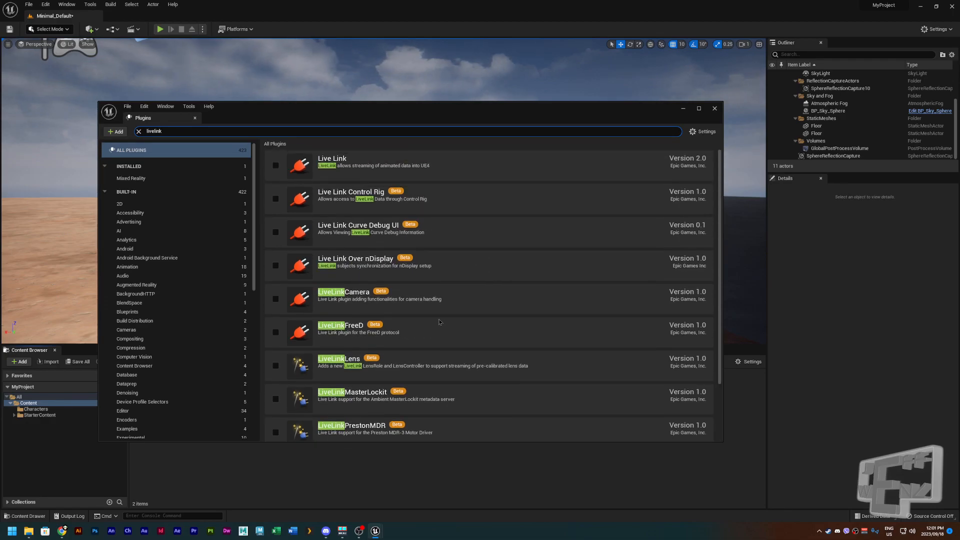
Search the plugins for "live link", enable Maya Live Link, and restart the editor while saving the Minimal_Default level.
double_click(172, 132)
key(Left)
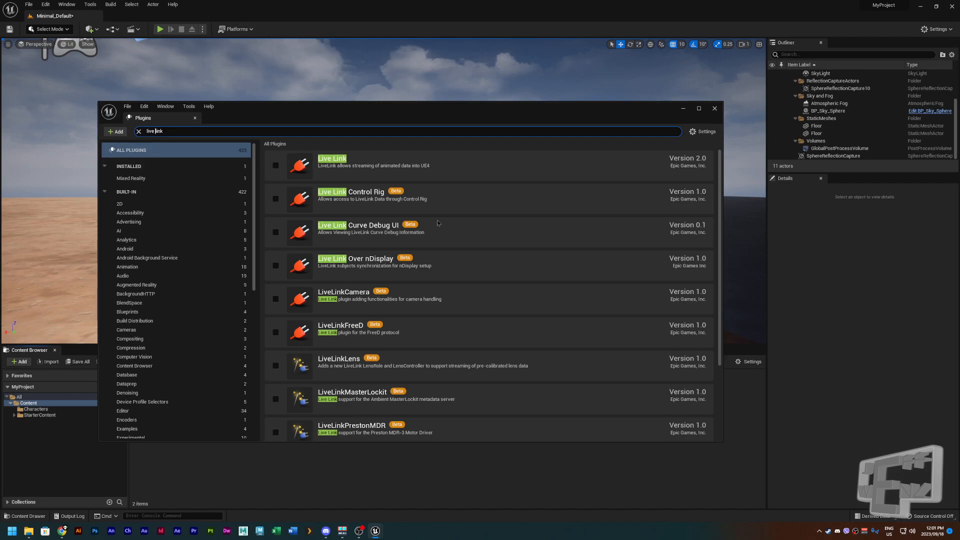
scroll(349, 428, down, 3)
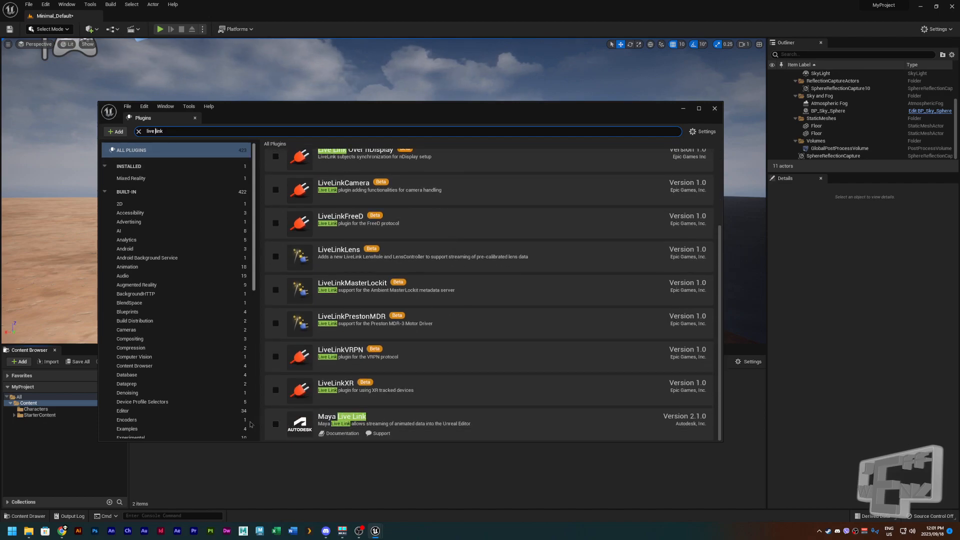
click(276, 424)
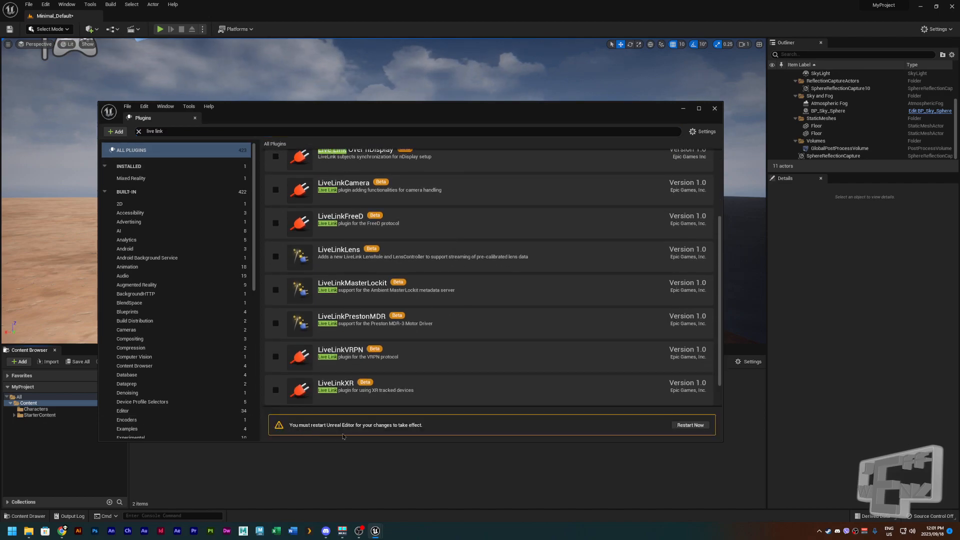
scroll(467, 393, down, 1)
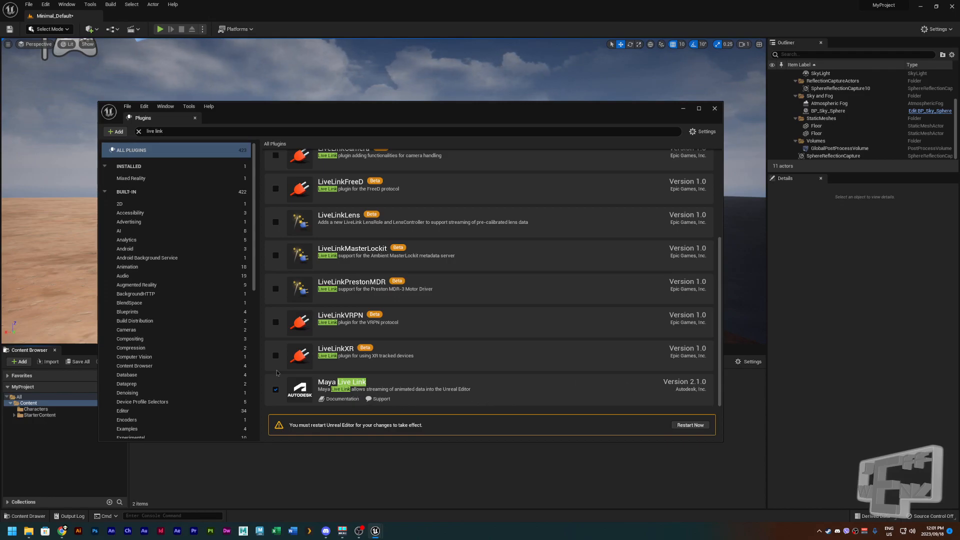
click(680, 425)
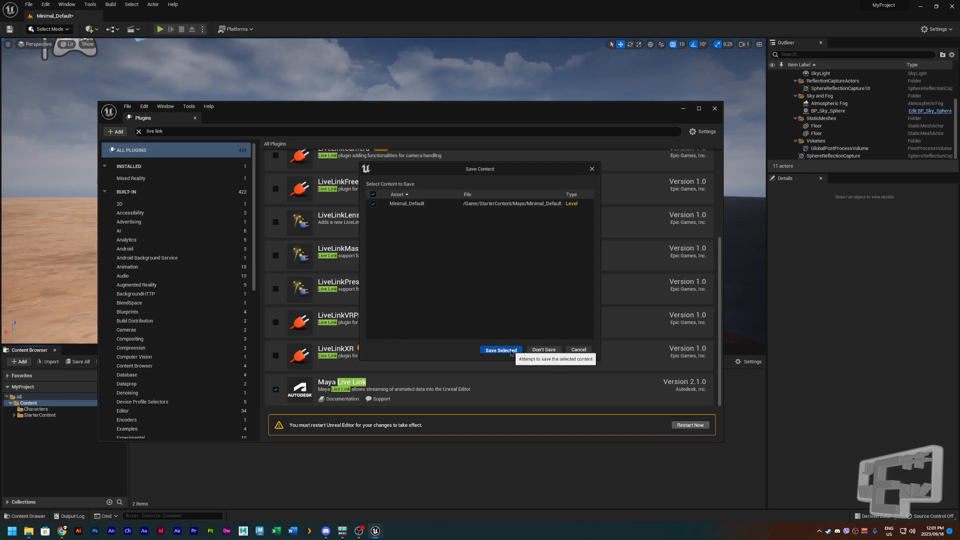
click(511, 352)
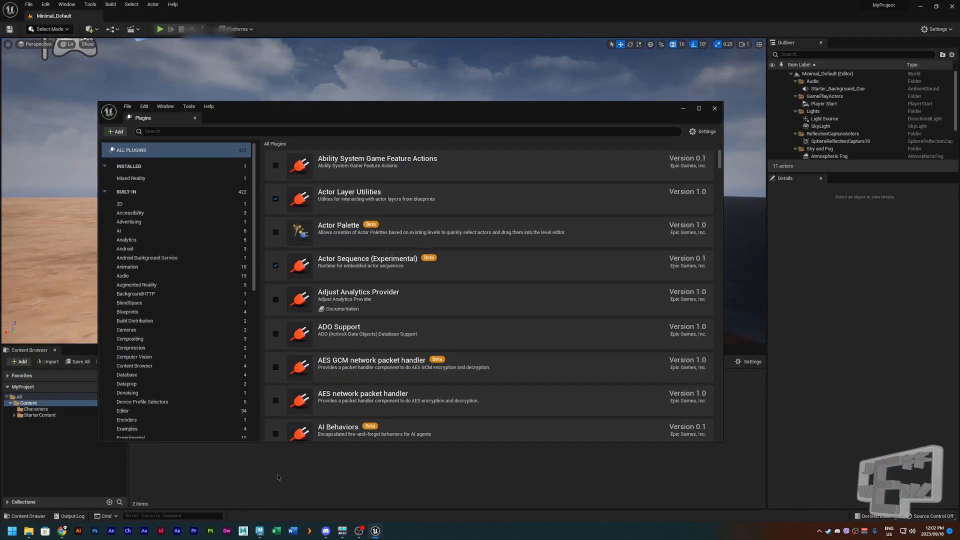
Switch to Maya 2023 and open the MotherOne.mb scene from the Panels_Production project's scenes folder.
click(260, 532)
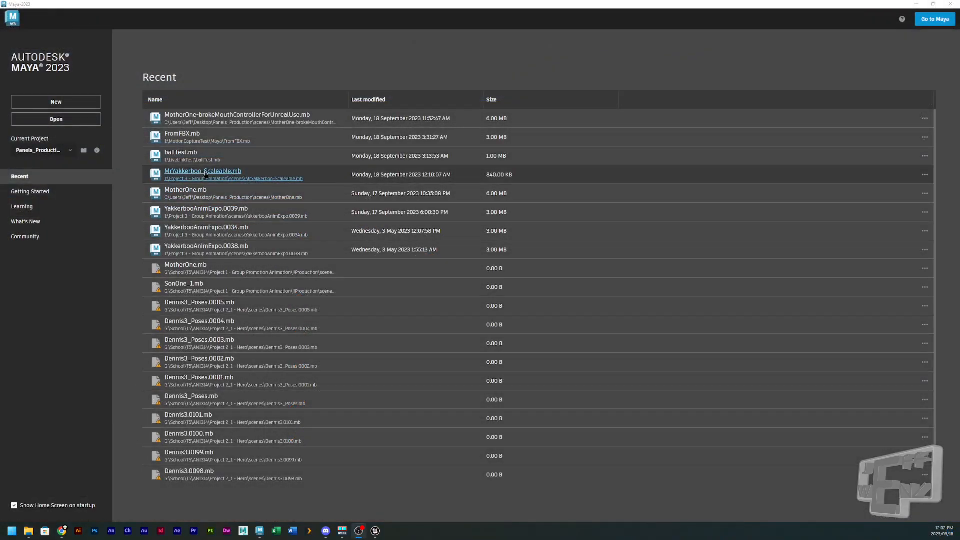
click(61, 123)
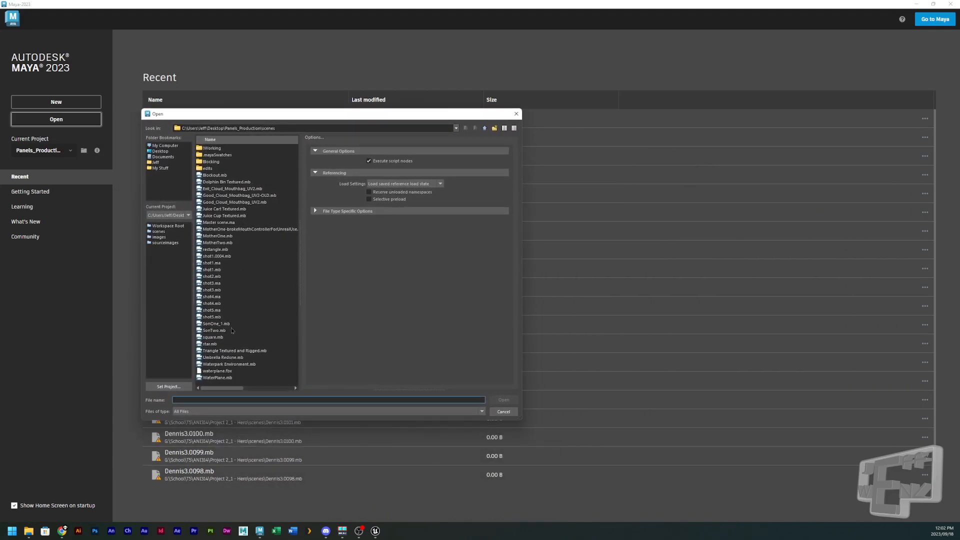
click(239, 230)
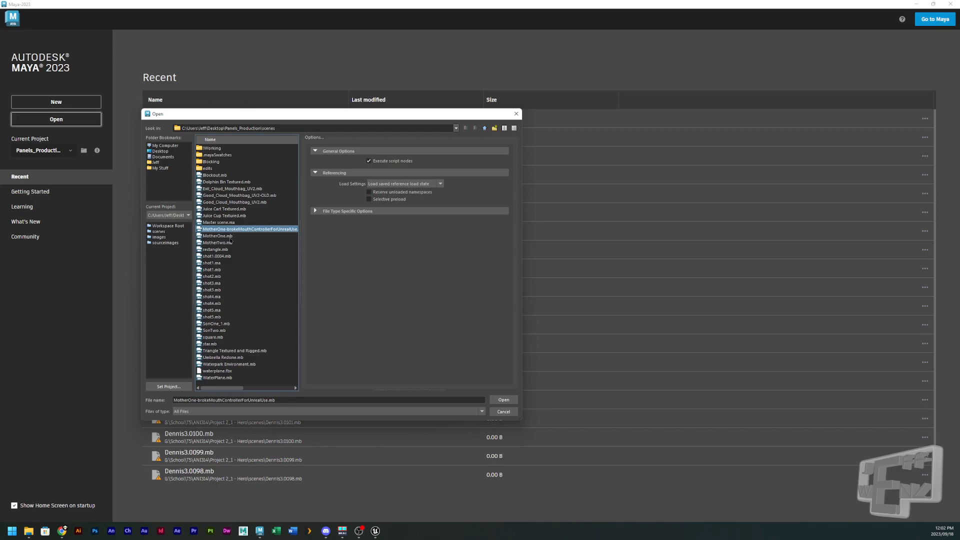
click(233, 236)
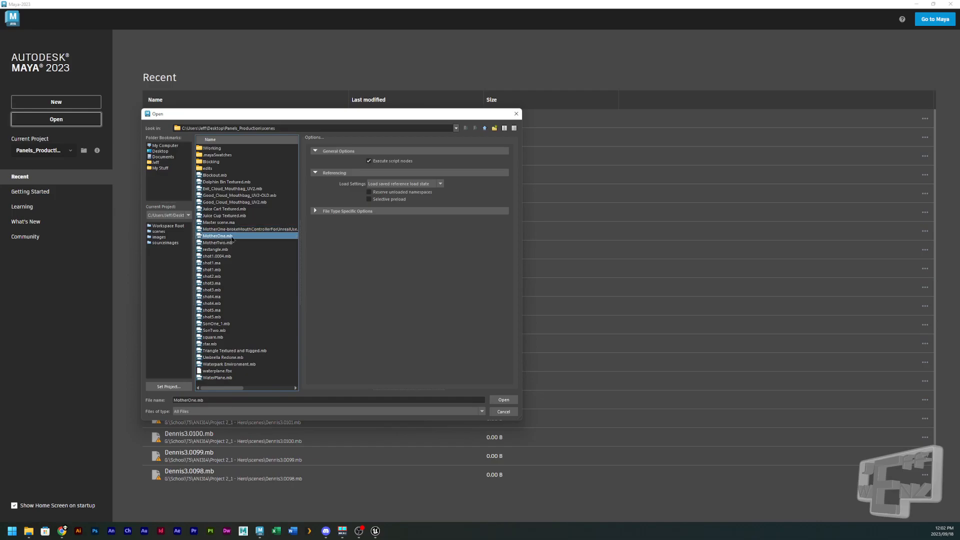
click(499, 400)
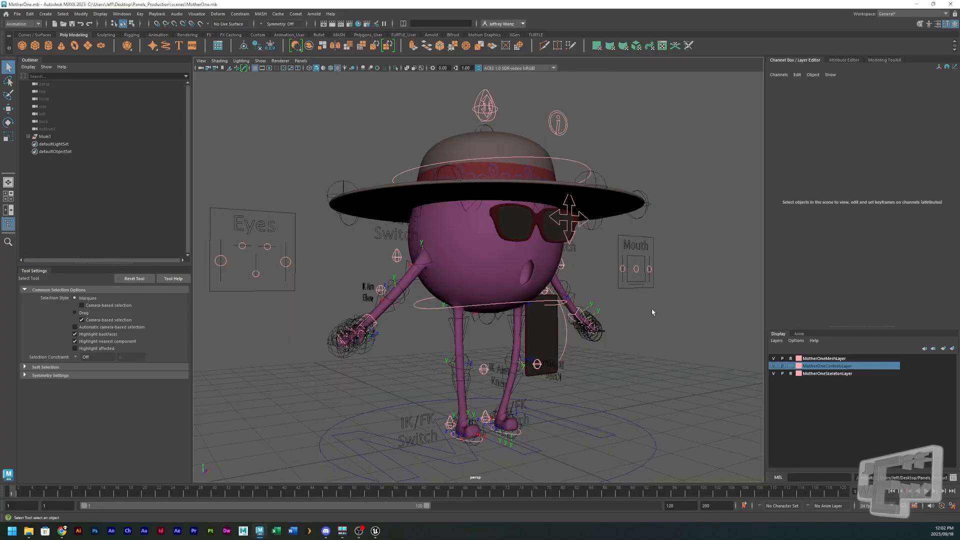
Turn off the visibility of the MotherOneSkeletonLayer display layer.
alt+drag(663, 320, 569, 297)
mouse_move(634, 323)
alt+mouse_down()
mouse_move(647, 281)
mouse_move(640, 319)
mouse_move(632, 316)
mouse_move(645, 318)
mouse_move(636, 316)
alt+mouse_up()
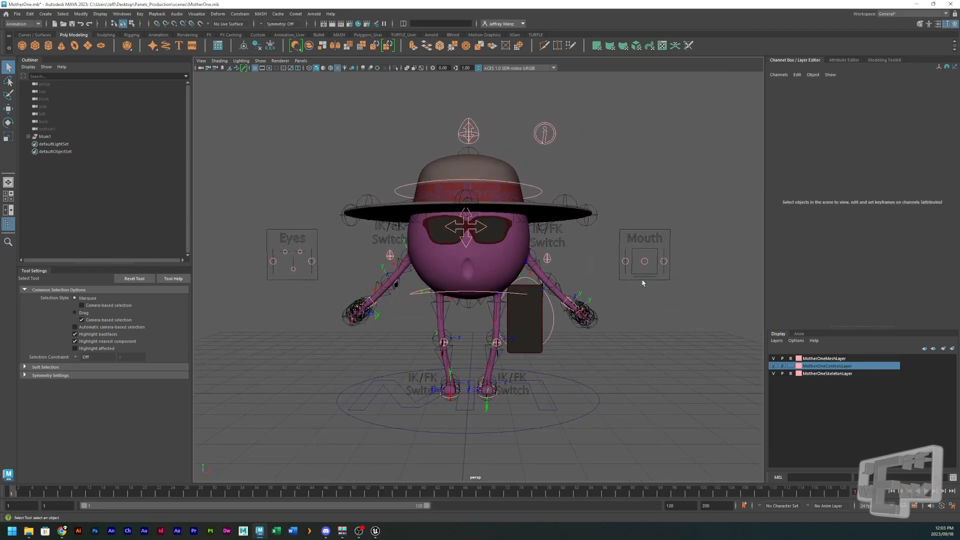
click(774, 374)
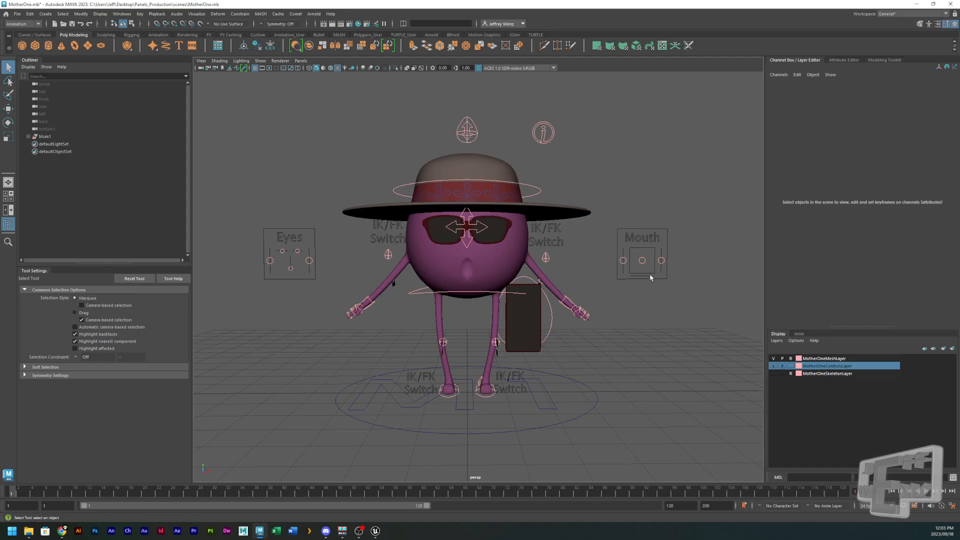
Try out the facial rig by lowering the jaw controller and raising both cheek controllers on the Mouth control board.
click(649, 259)
key(w)
drag(655, 250, 629, 236)
click(623, 260)
click(661, 261)
click(641, 261)
click(623, 251)
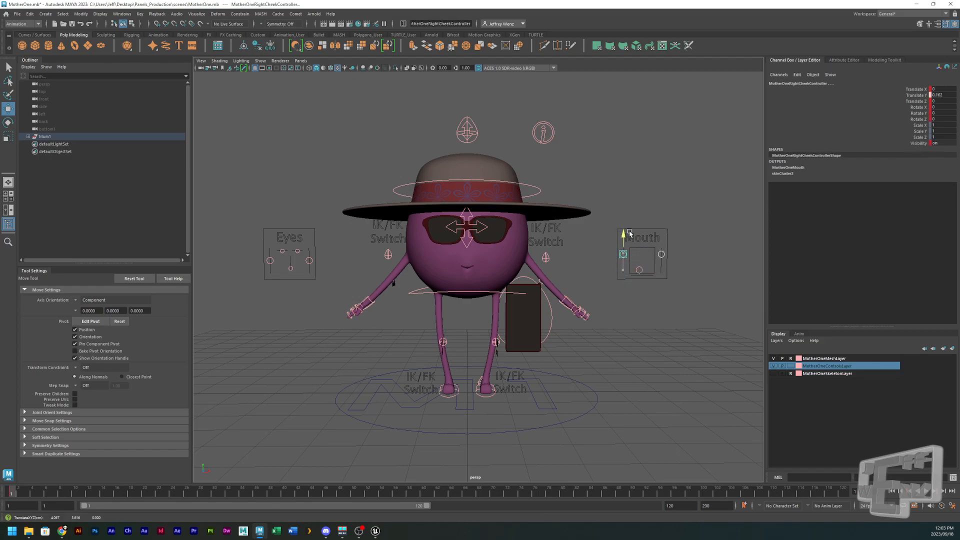
click(634, 308)
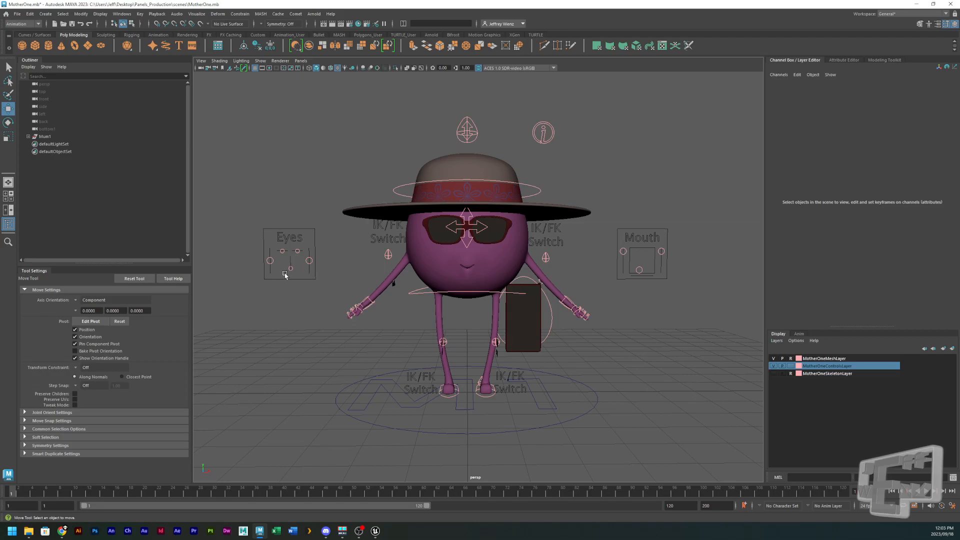
Try moving the sunglasses with their move controller and undo the move.
click(284, 276)
click(342, 254)
click(466, 212)
drag(470, 213, 489, 225)
key(ctrl+z)
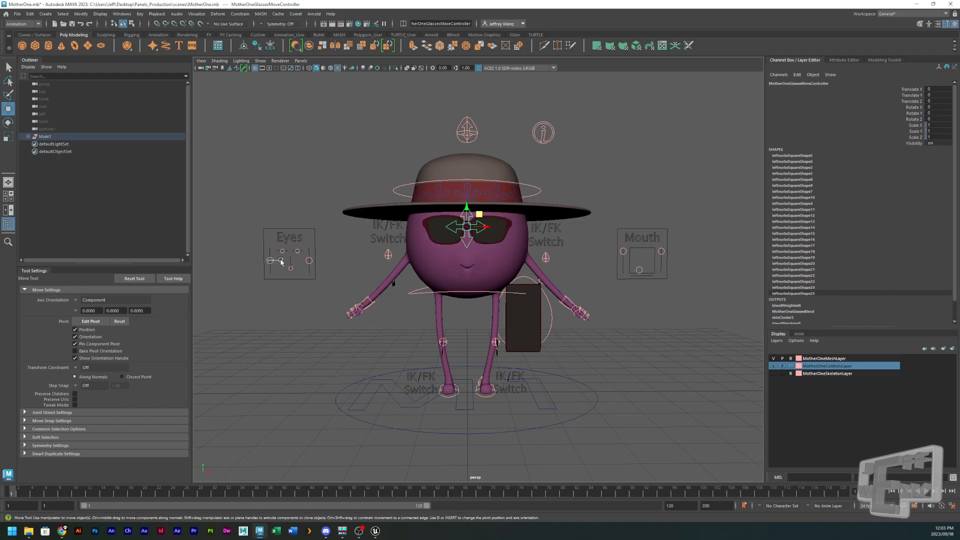
Try out the left eye and left eyebrow controllers on the Eyes control board.
click(309, 260)
drag(309, 242, 320, 264)
click(297, 251)
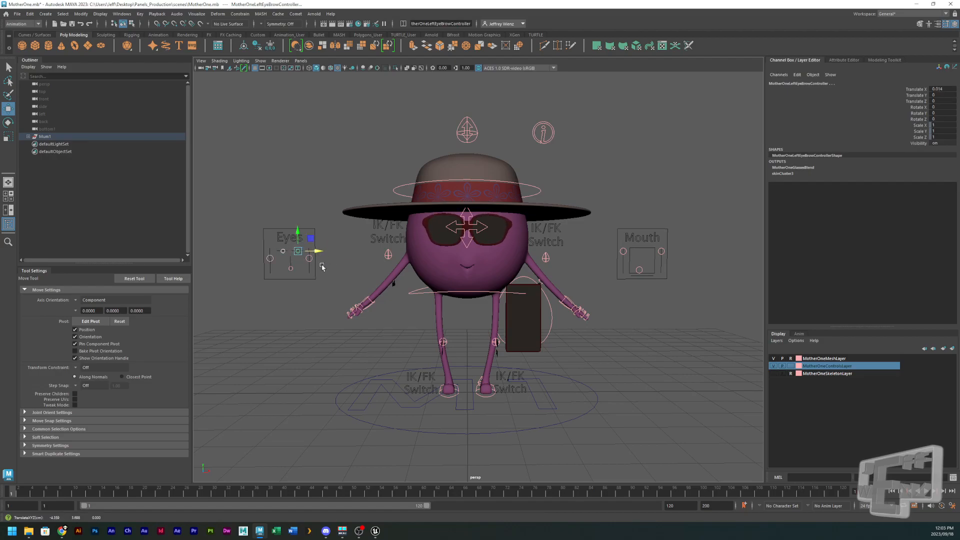
click(317, 298)
Try posing the character's right arm with the hand raised in front of the body, and inspect the arm's IK/FK switch controller.
click(370, 300)
drag(366, 286, 364, 255)
alt+drag(383, 299, 409, 311)
drag(334, 288, 387, 278)
key(e)
key(w)
click(365, 273)
click(372, 255)
click(335, 291)
click(370, 258)
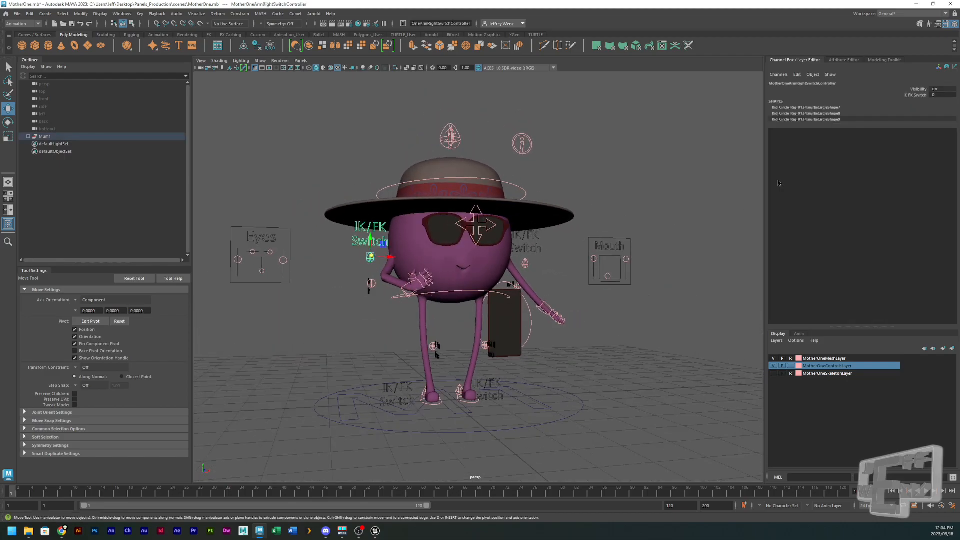
alt+drag(664, 324, 592, 381)
click(639, 334)
Select all of the character's controllers and set their translate and rotate values to 0.
mouse_move(588, 304)
alt+mouse_down()
mouse_move(572, 306)
mouse_move(584, 304)
alt+mouse_up()
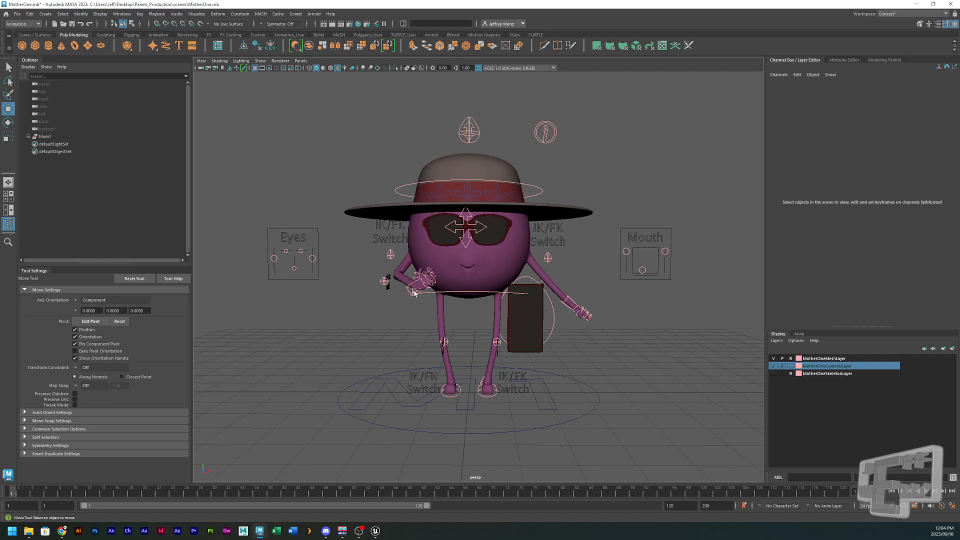
drag(282, 100, 669, 373)
drag(253, 115, 737, 379)
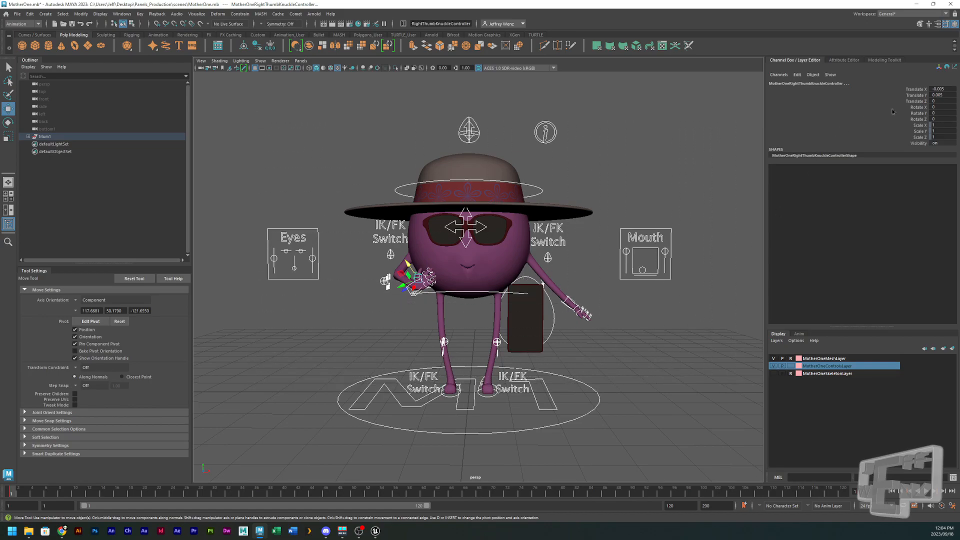
drag(935, 88, 943, 120)
click(945, 96)
key(Return)
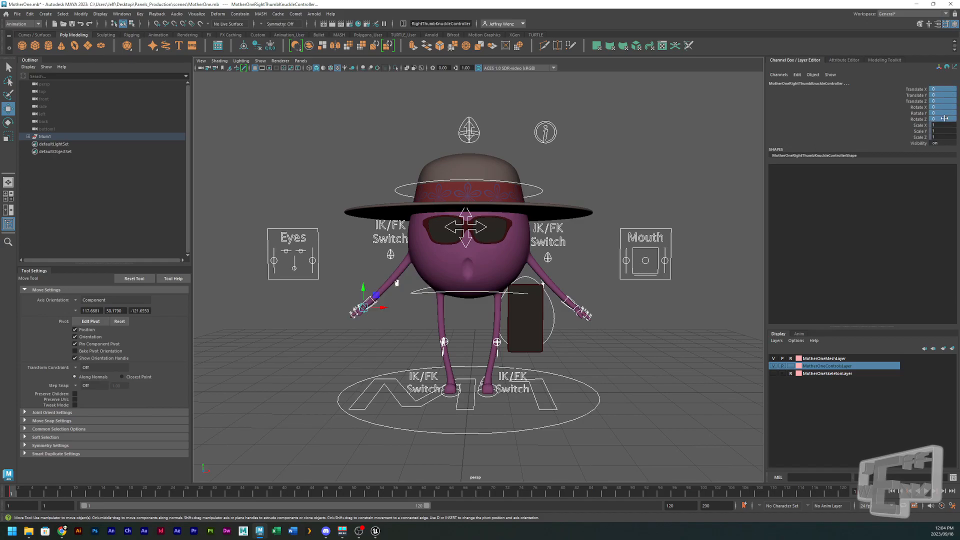
click(661, 359)
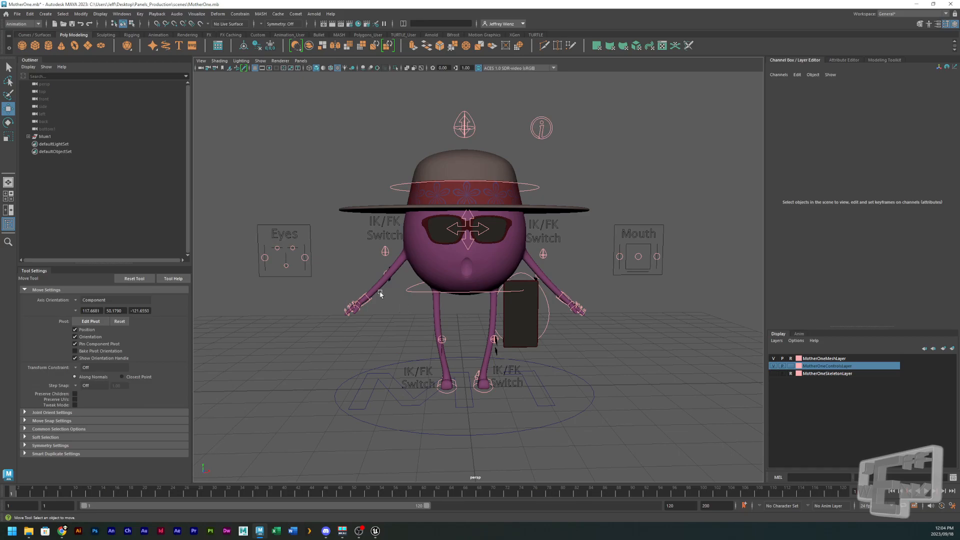
Examine the character's hierarchy by expanding its top group and MotherOneMasterController, and select every controller and joint directly beneath it.
click(45, 137)
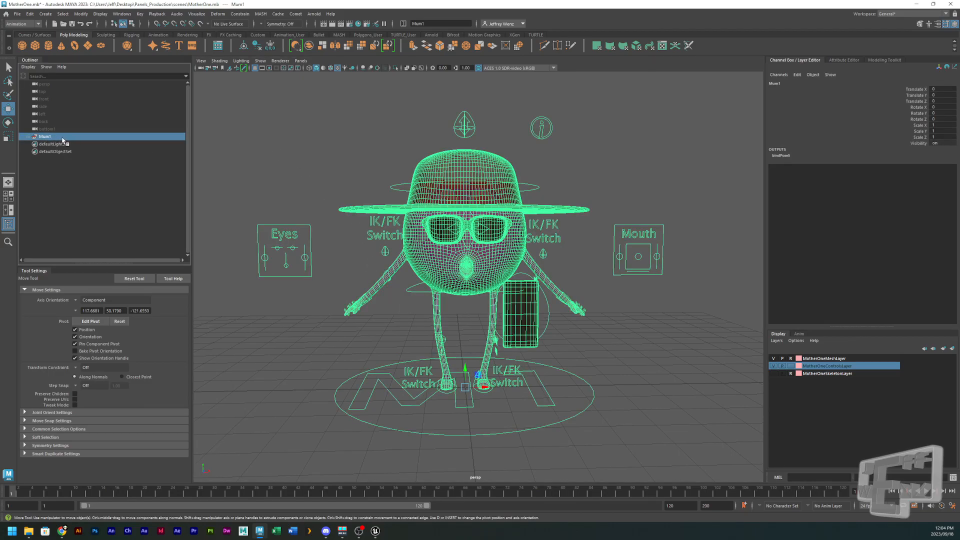
click(29, 136)
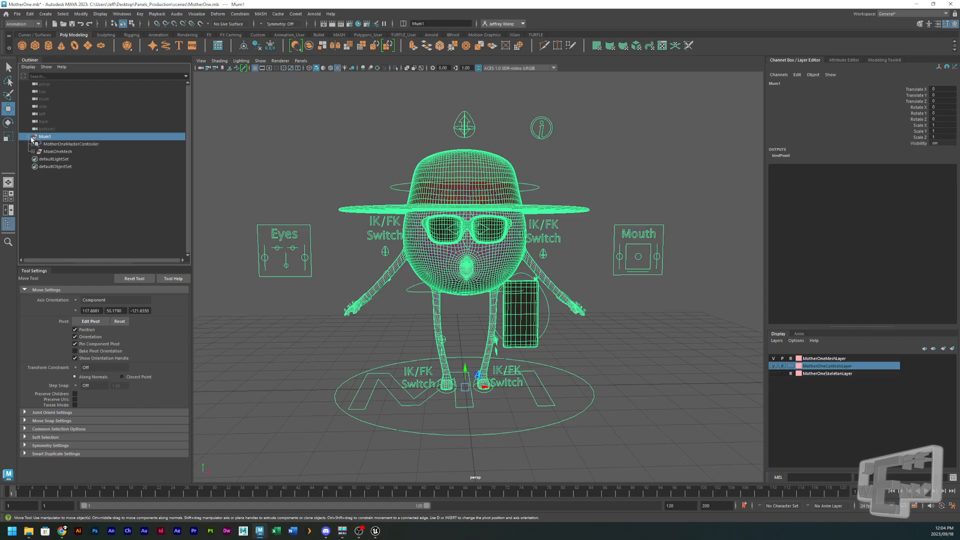
click(65, 144)
click(33, 144)
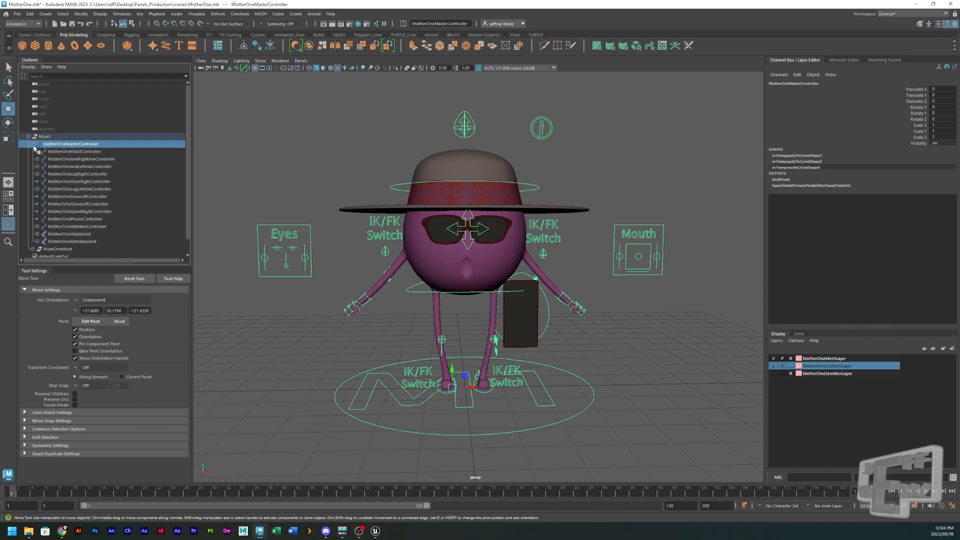
click(65, 151)
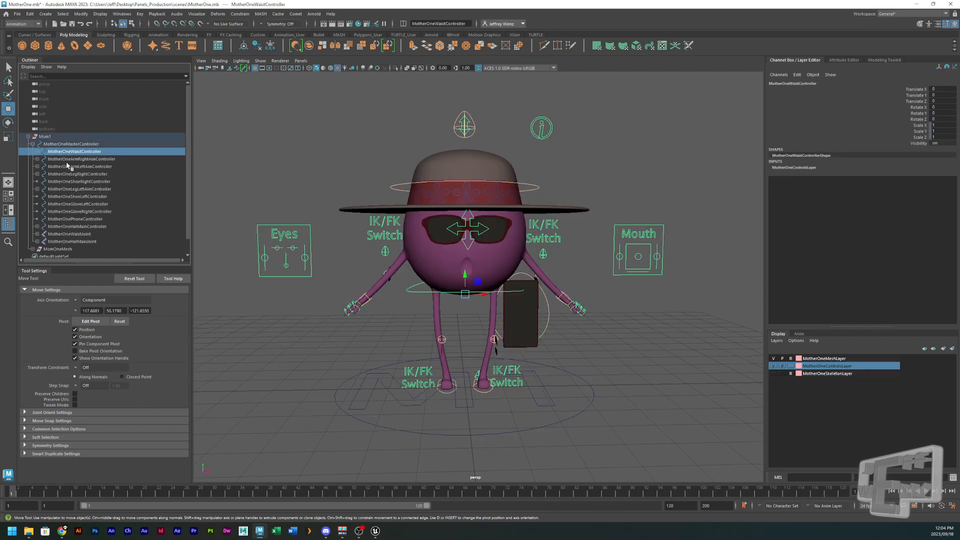
shift+click(78, 242)
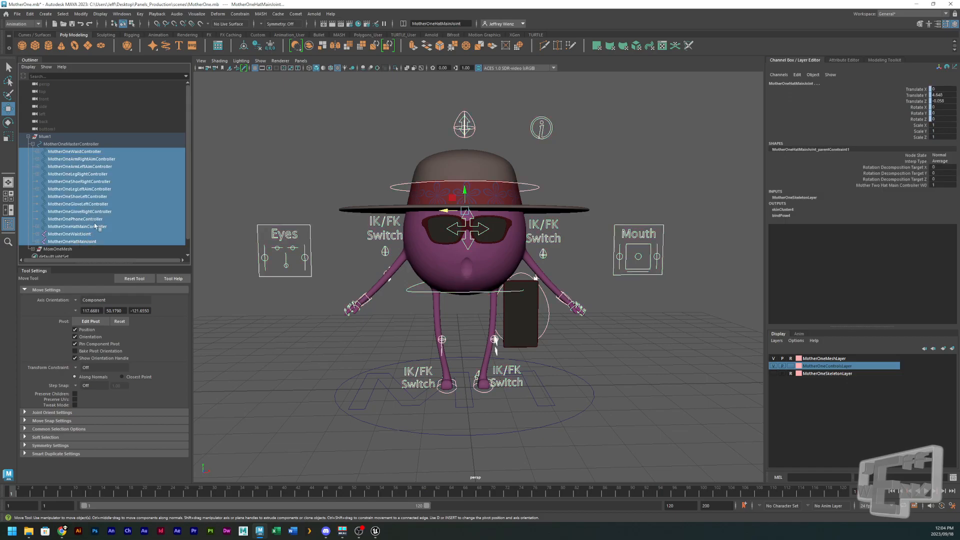
Try scaling the whole character with MotherOneMasterController and undo the scaling.
click(323, 379)
click(361, 405)
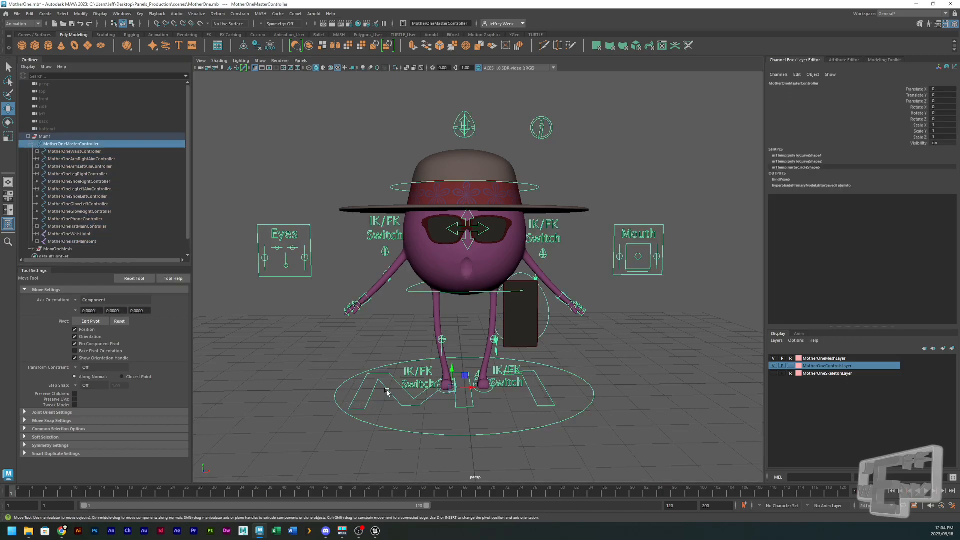
key(r)
drag(469, 388, 653, 342)
key(ctrl+z)
click(350, 341)
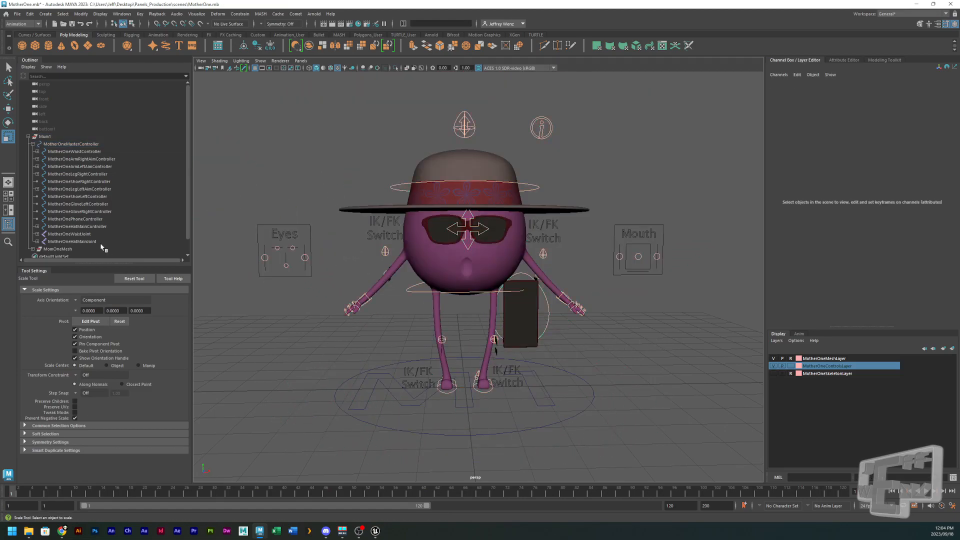
Collapse the master controller, expand the MomOneMesh group, and examine the phone, glasses and hat meshes in it.
click(33, 144)
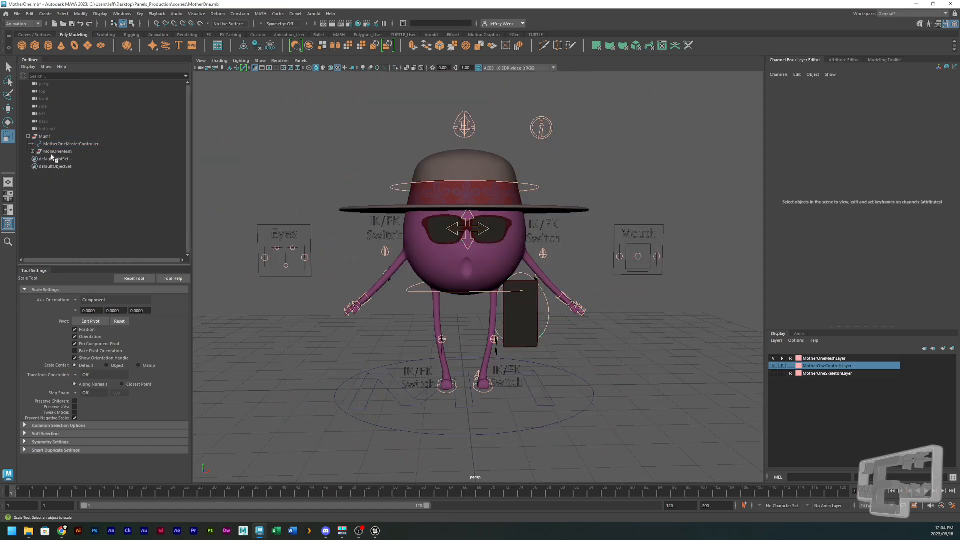
click(55, 151)
click(64, 144)
click(63, 151)
click(39, 153)
click(59, 158)
click(64, 181)
click(70, 167)
click(74, 159)
Examine the skin cluster and MotherOneMouth blend shape inputs of MomMesh_Body.
click(71, 175)
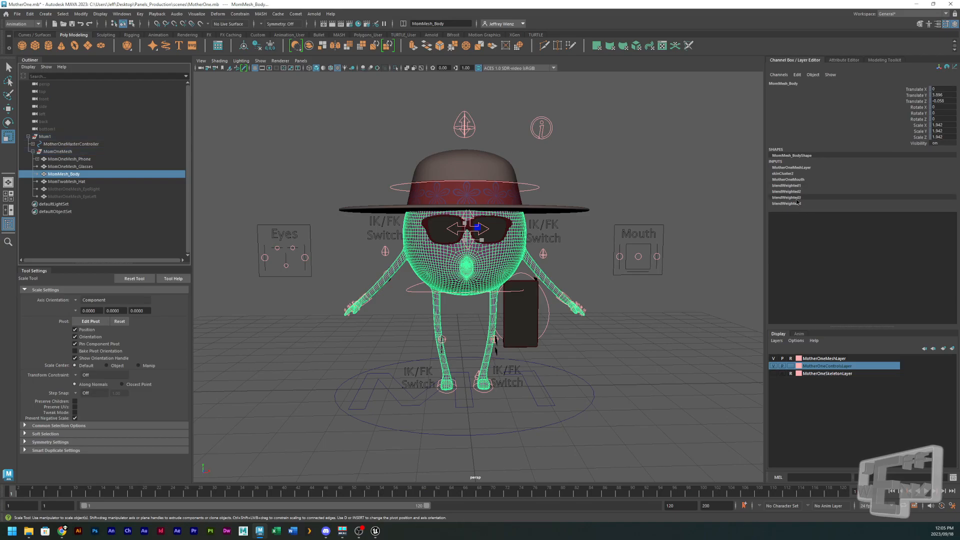
click(796, 176)
click(797, 174)
click(799, 175)
double_click(799, 174)
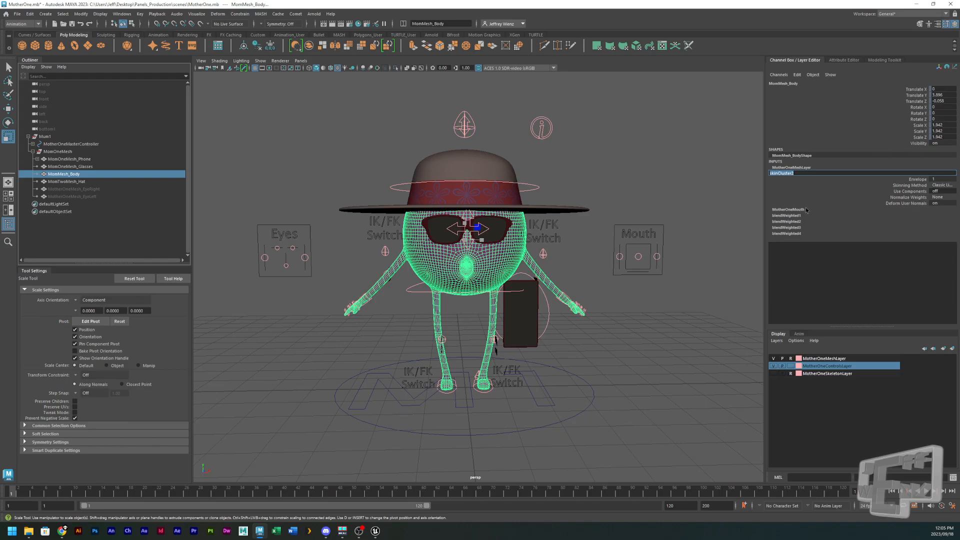
click(805, 210)
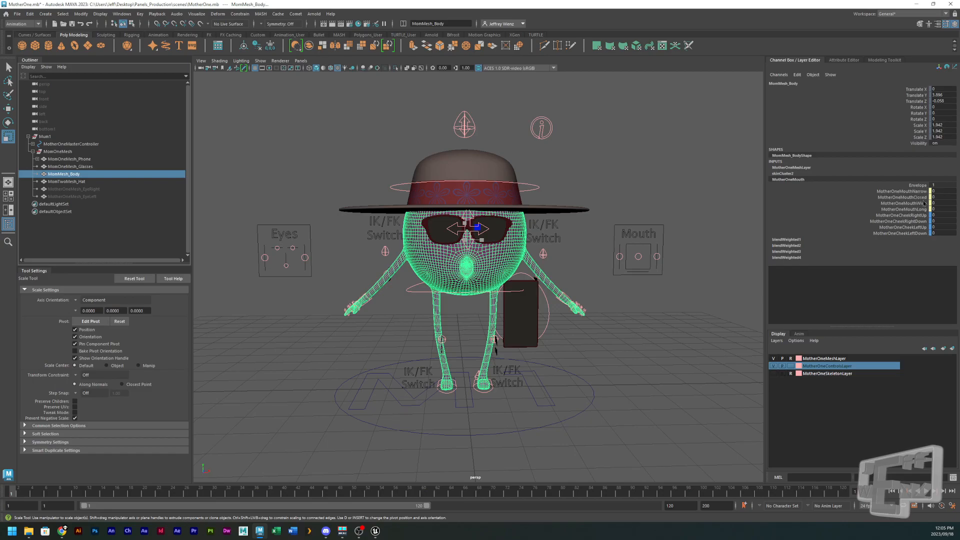
Move the jaw controller to Translate X 0.25 and Y 0.147, and check the MotherOneMouth blend shape weights on MomMesh_Body.
click(640, 271)
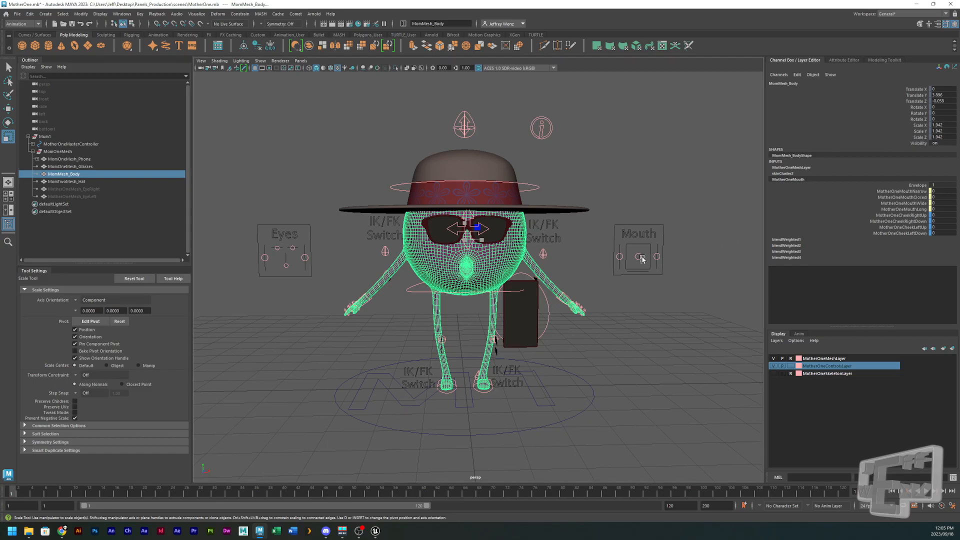
key(w)
drag(649, 249, 658, 243)
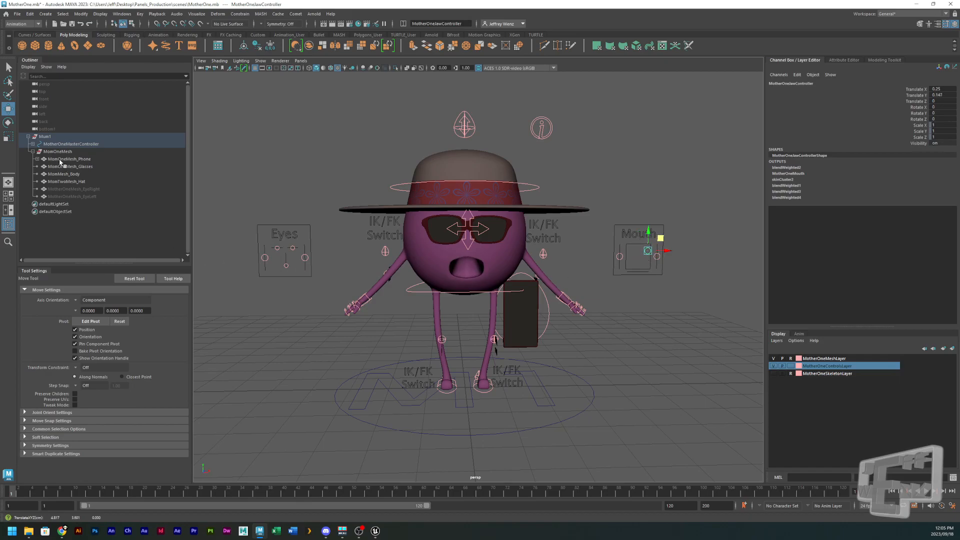
click(79, 174)
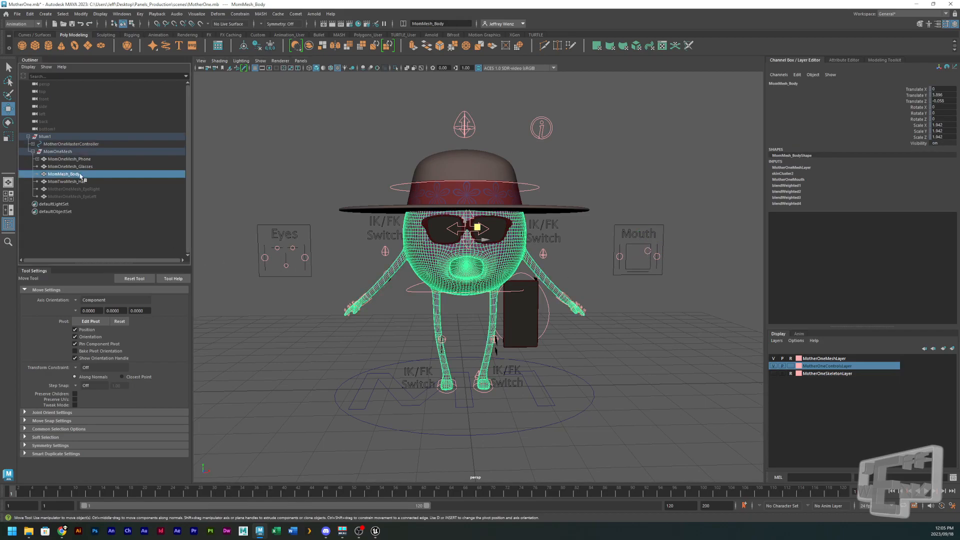
click(797, 179)
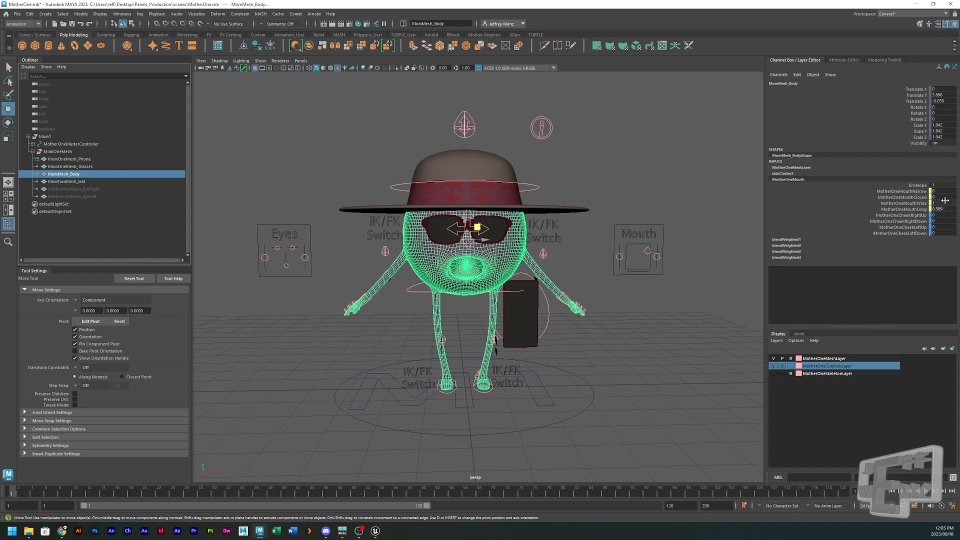
Set the jaw controller's Translate X and Y to 0 and deselect it.
click(647, 250)
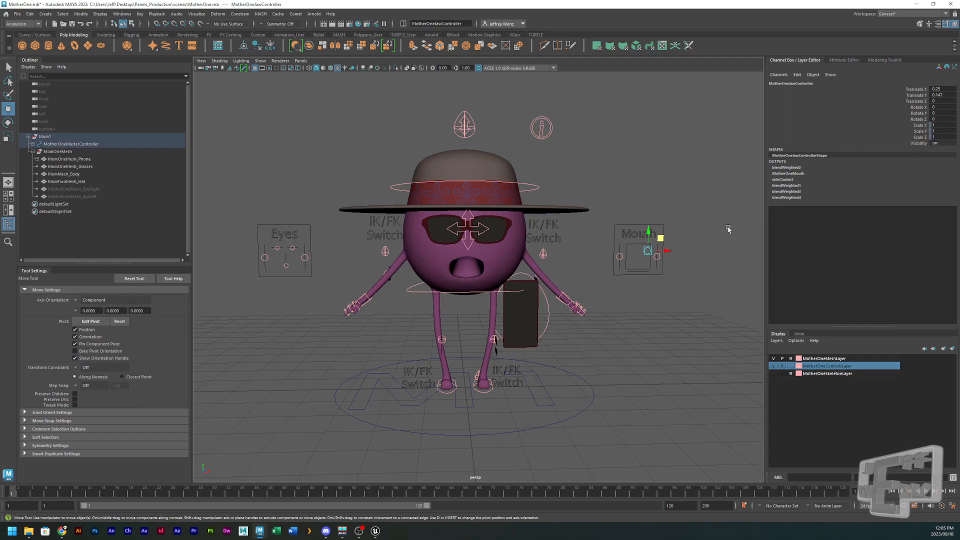
drag(936, 91, 939, 96)
key(Return)
click(662, 165)
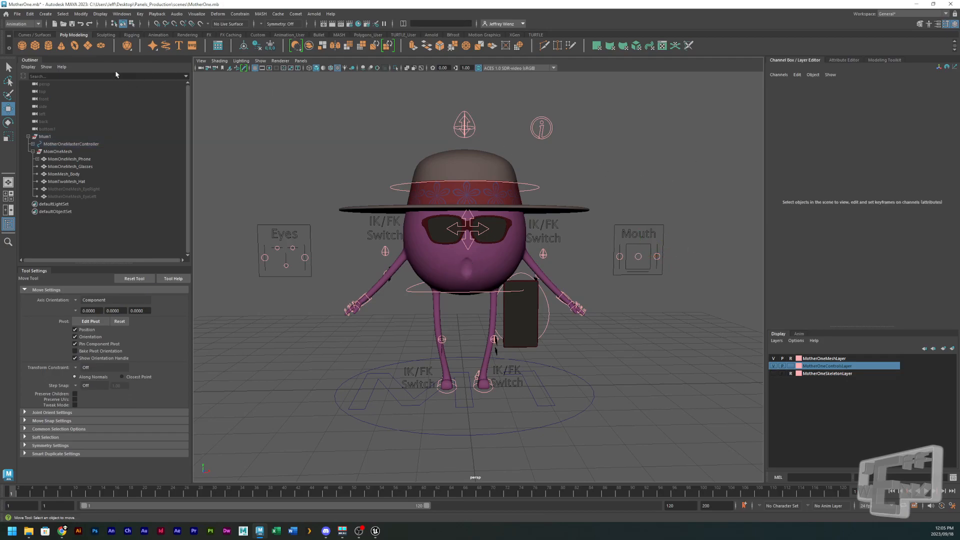
Open the Unreal Live Link window for the MotherOne scene.
click(17, 14)
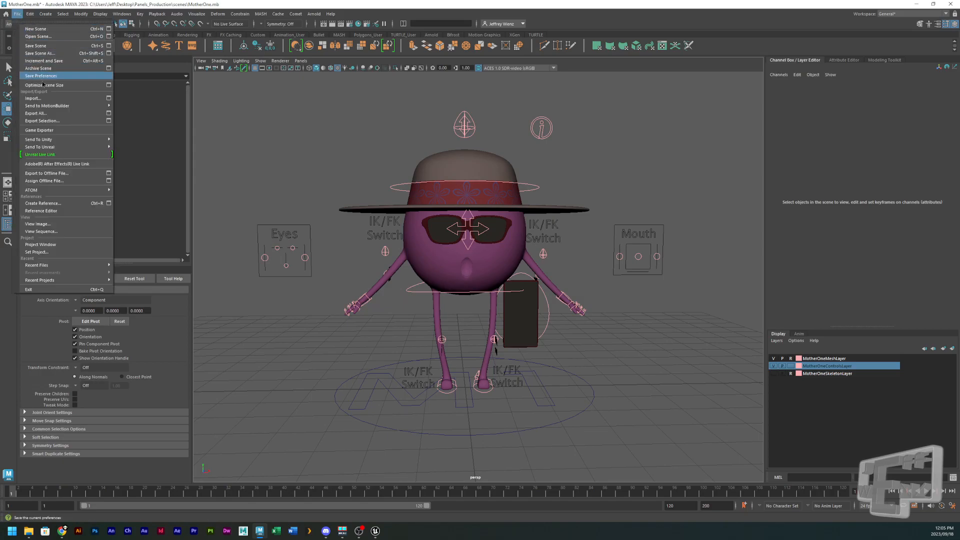
click(59, 157)
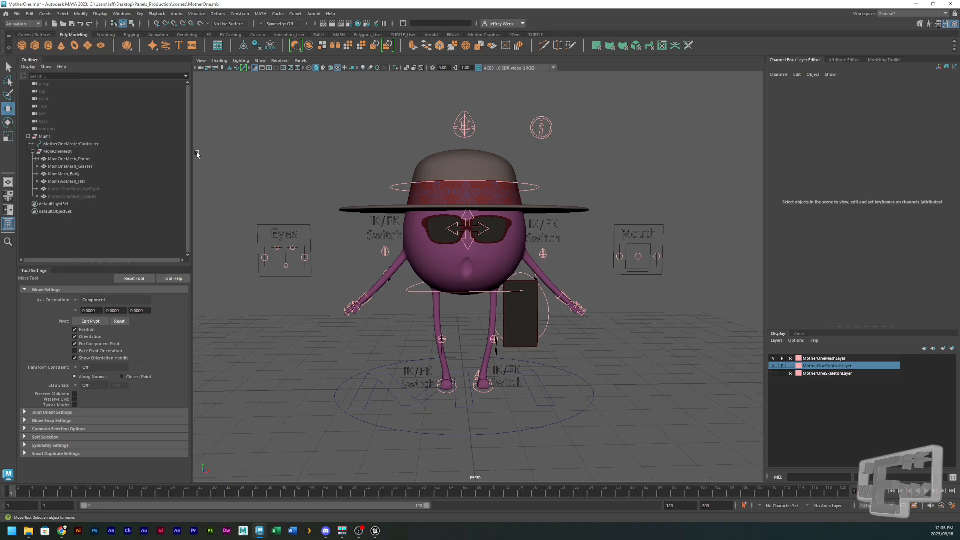
click(17, 14)
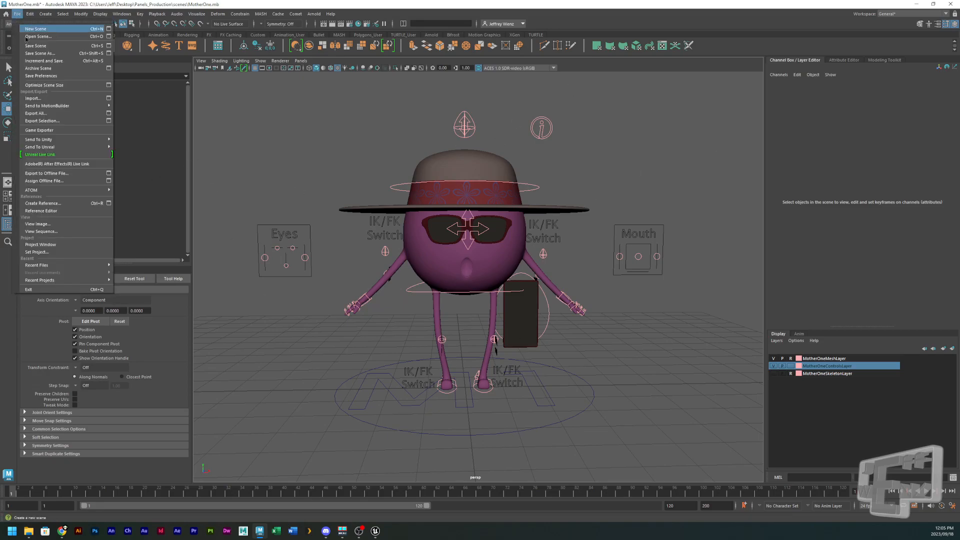
click(57, 154)
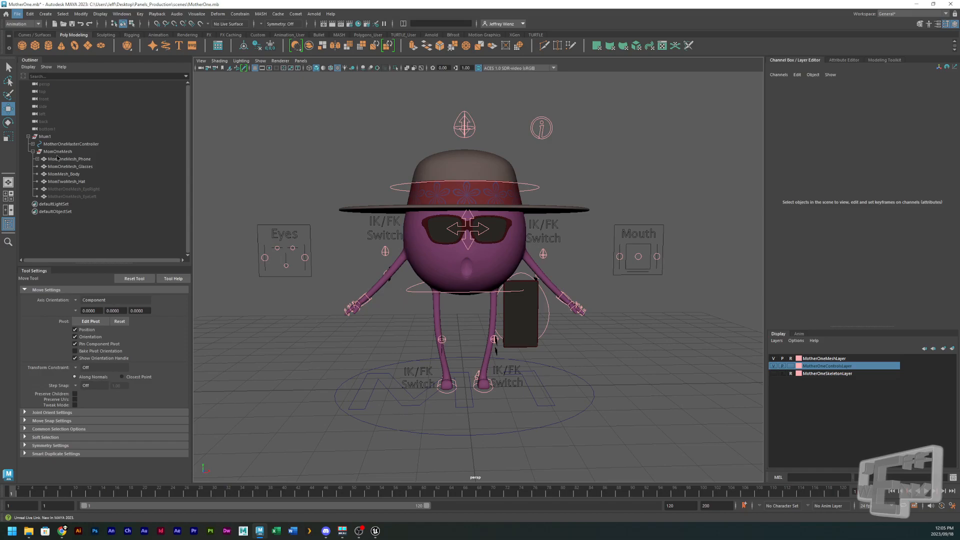
In Unreal Editor, close the Plugins window and open the Virtual Production Live Link window.
drag(903, 206, 471, 122)
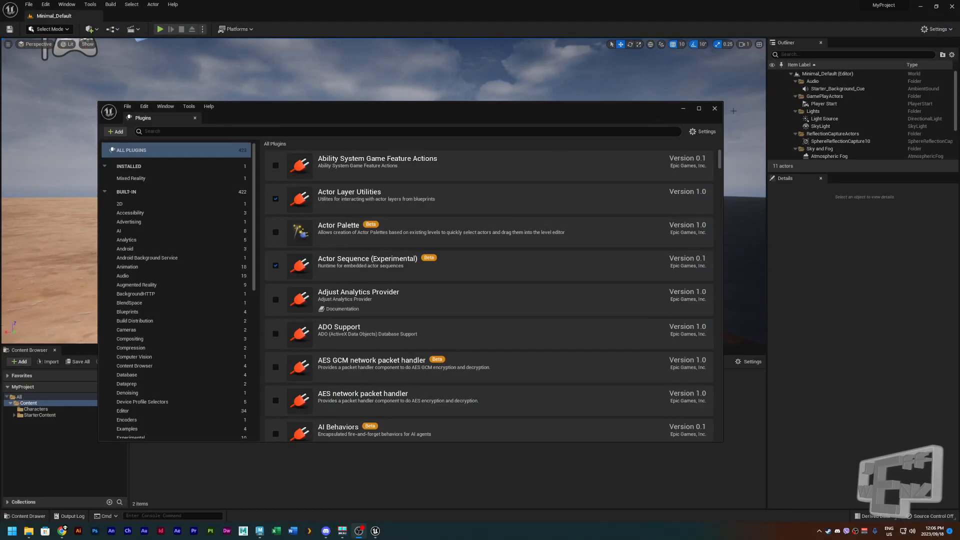
click(714, 108)
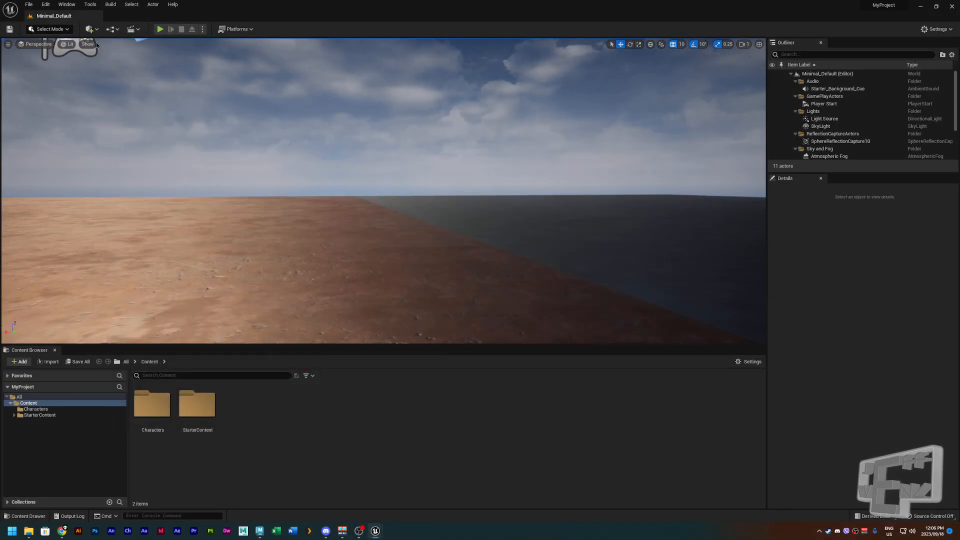
click(71, 6)
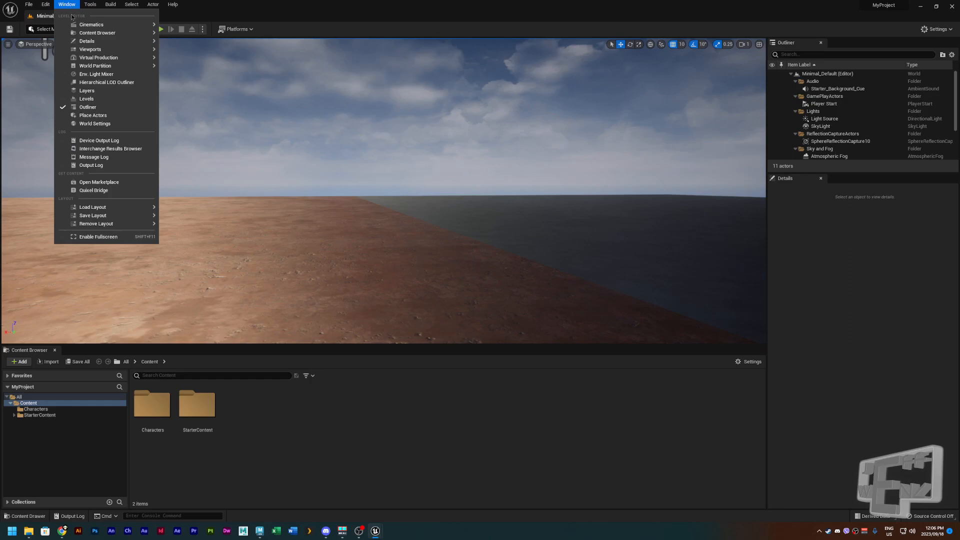
mouse_move(115, 57)
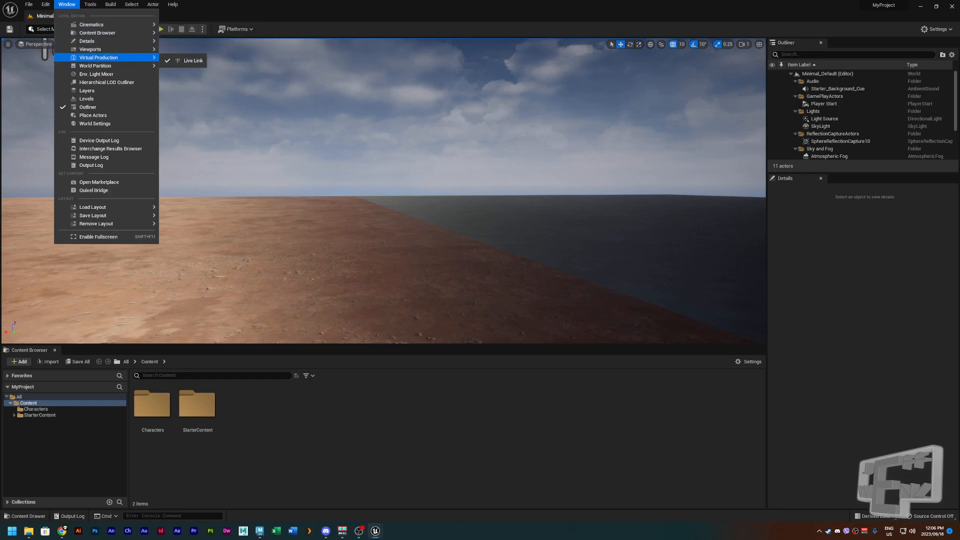
click(192, 61)
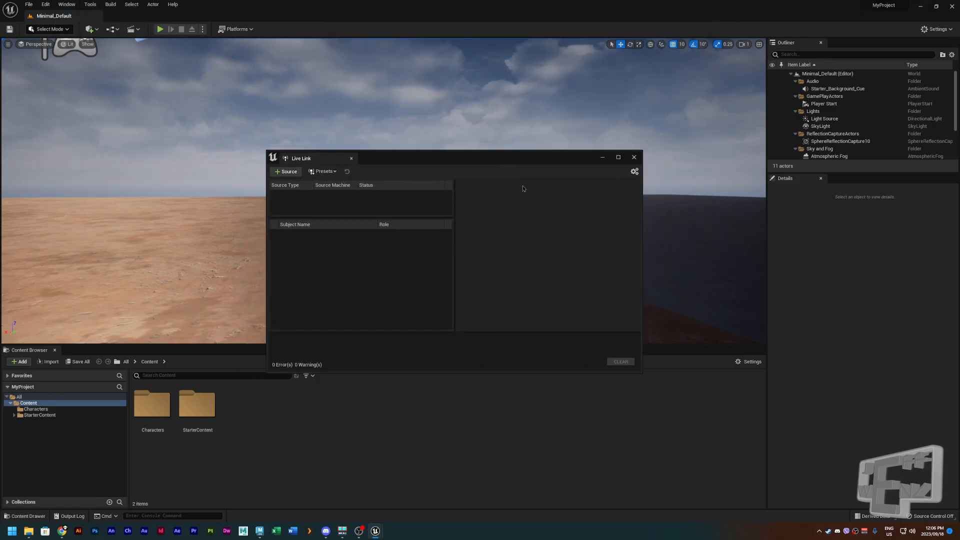
Add the Maya Live Link connection on machine NIGHTWING as a Live Link source.
drag(469, 159, 463, 108)
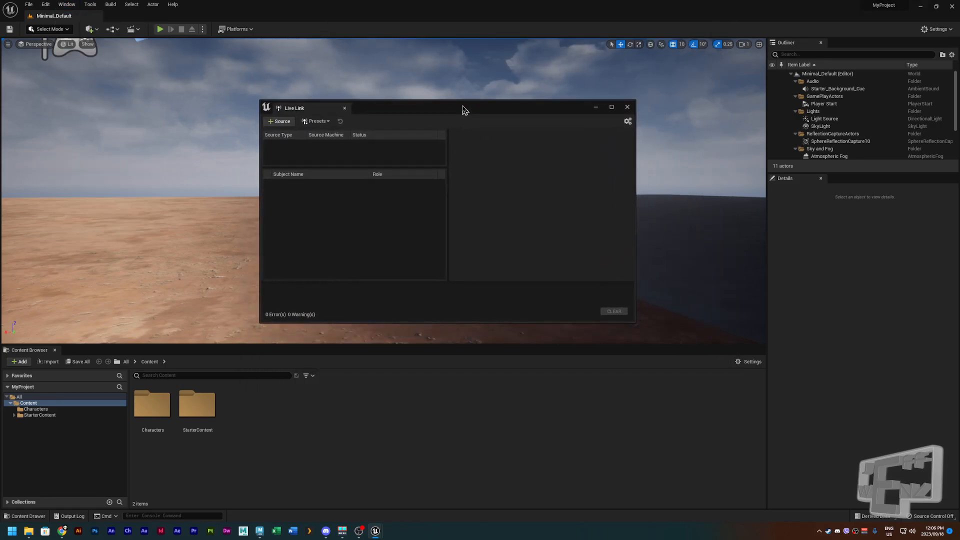
click(279, 121)
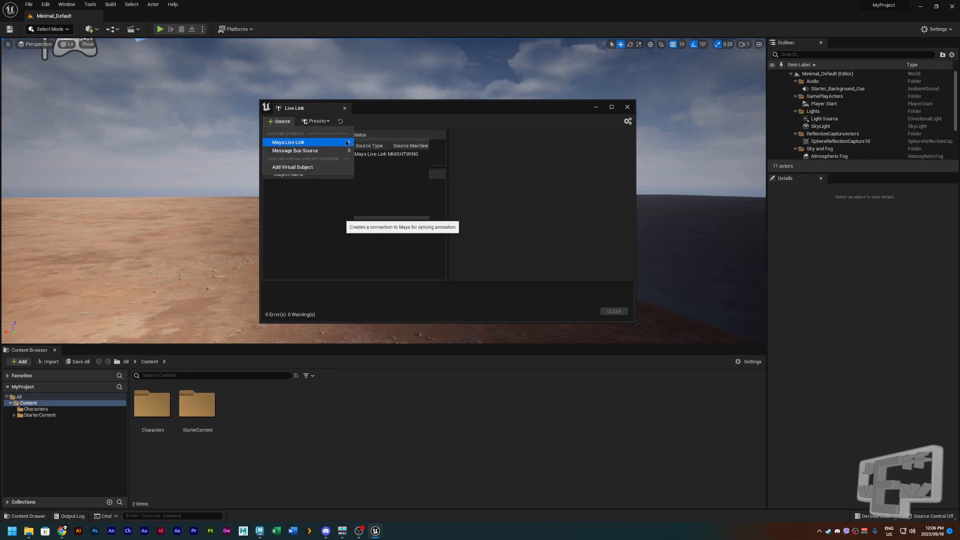
click(396, 155)
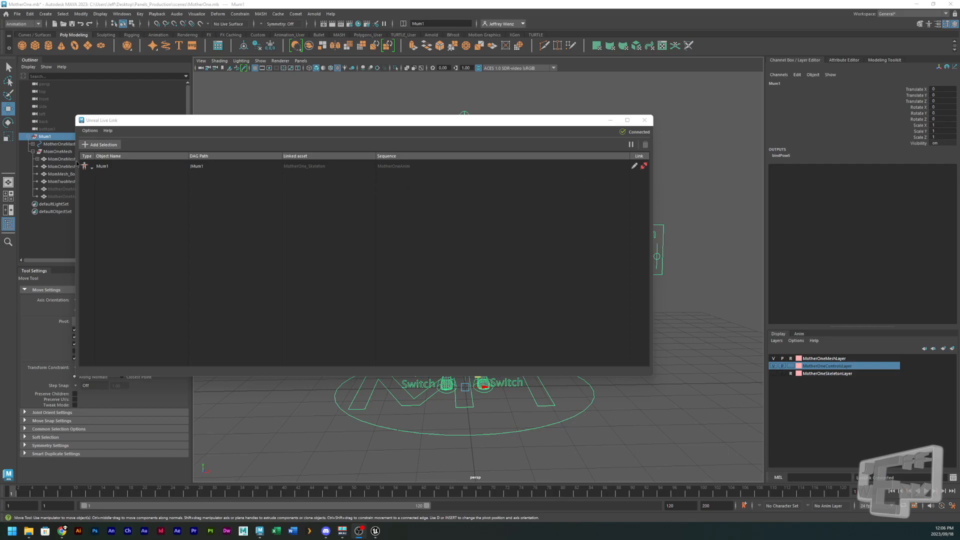
In Maya, remove the Mum1 subject from Unreal Live Link and close its window.
double_click(163, 168)
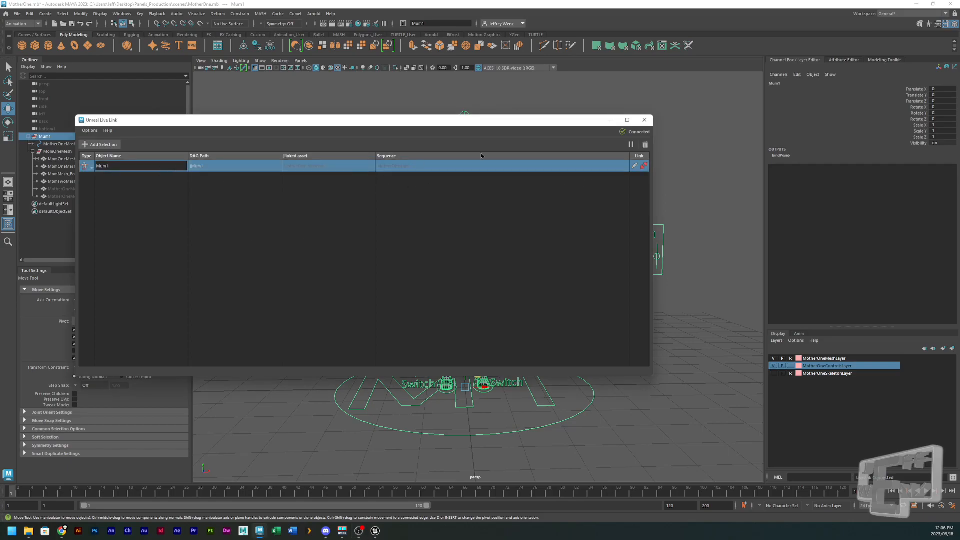
click(645, 144)
drag(570, 125, 625, 128)
click(659, 126)
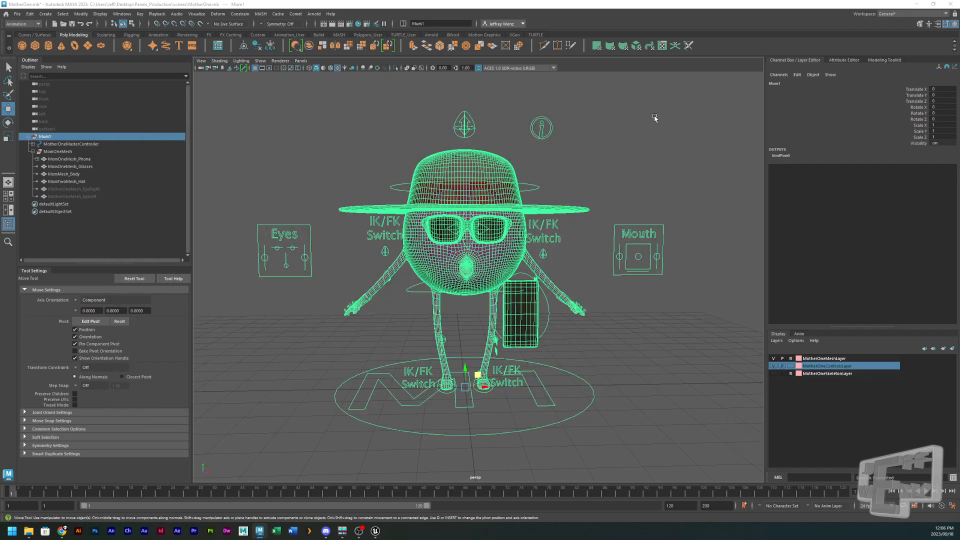
Deselect the rig and collapse the MomOneMesh and Mum1 groups in the Outliner.
click(643, 137)
click(32, 151)
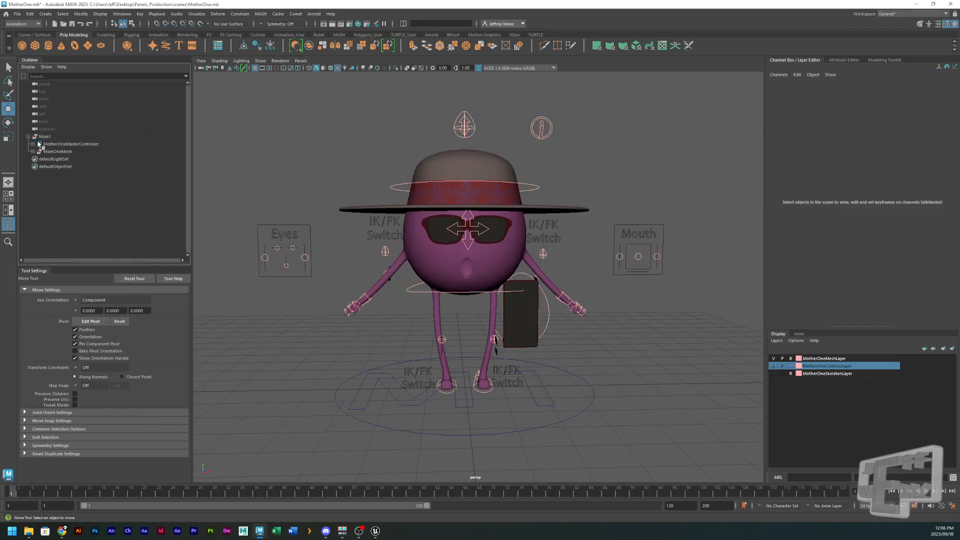
click(28, 136)
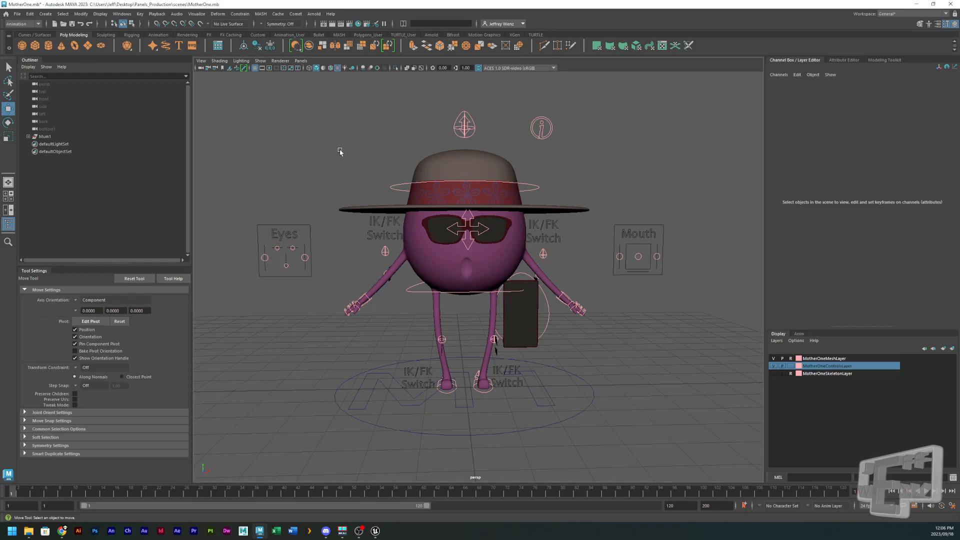
drag(249, 104, 695, 459)
click(328, 168)
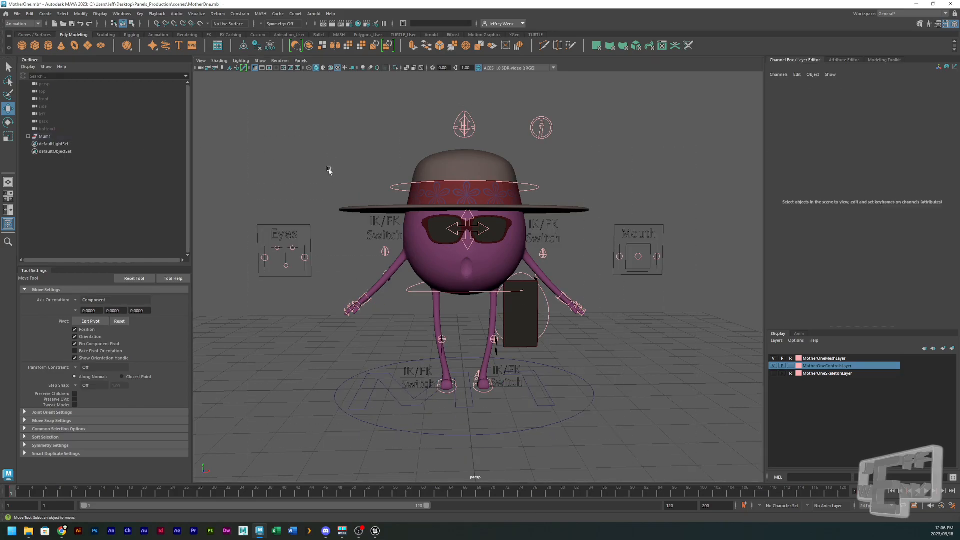
Start sending the whole scene to Unreal, browse to the LiveLinkTest folder and create a new folder there.
click(17, 14)
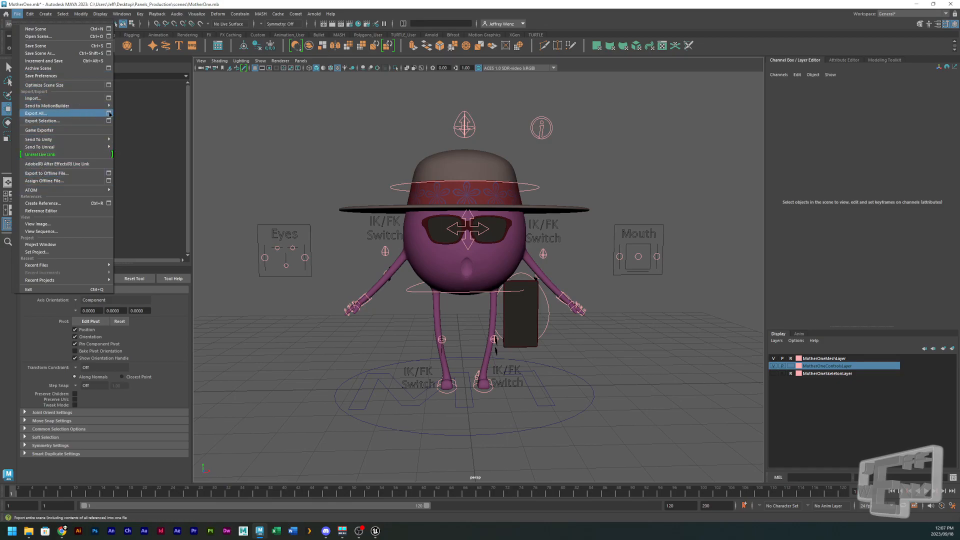
mouse_move(56, 146)
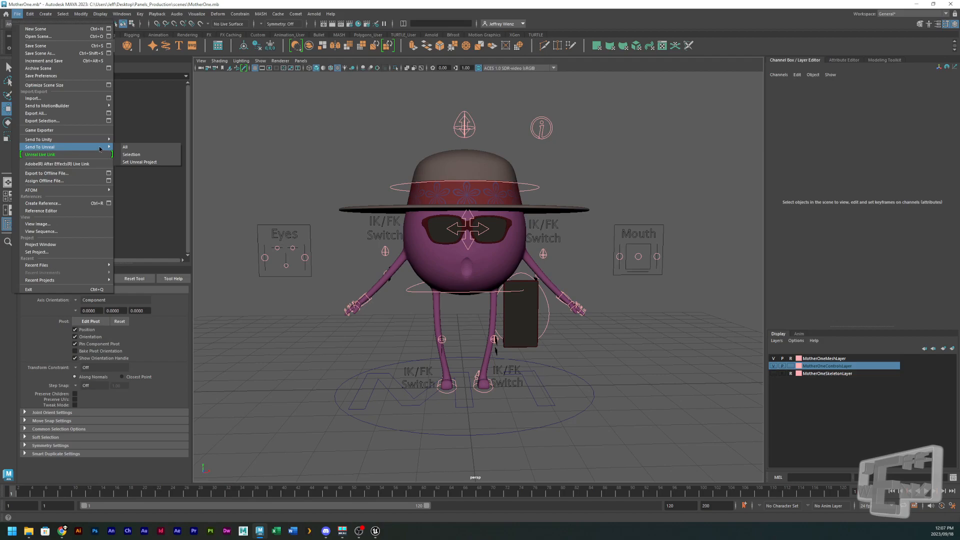
click(138, 150)
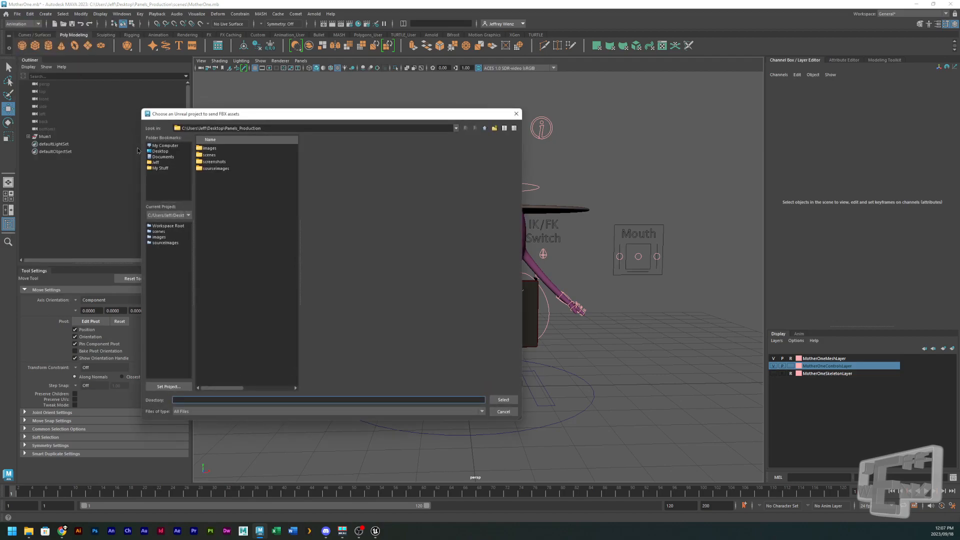
drag(357, 113, 490, 107)
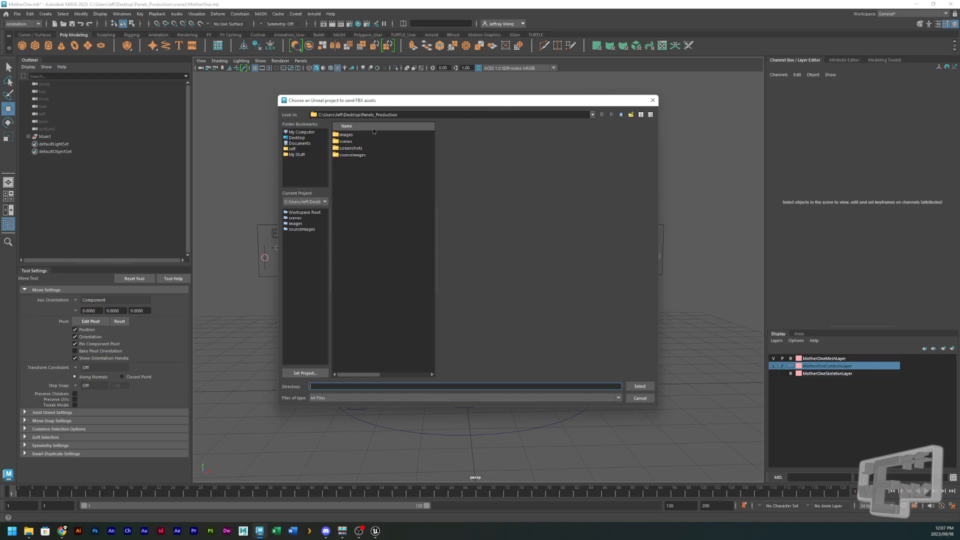
click(303, 133)
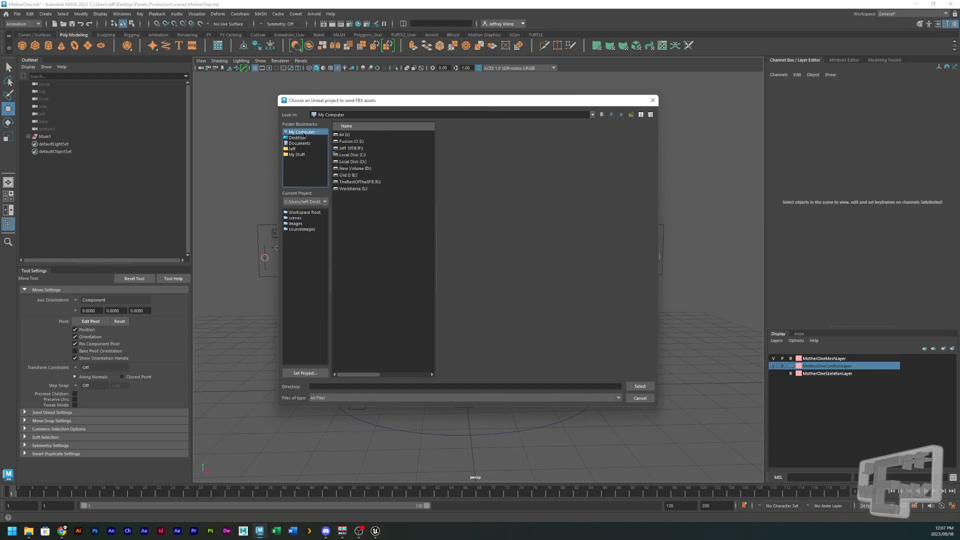
double_click(364, 143)
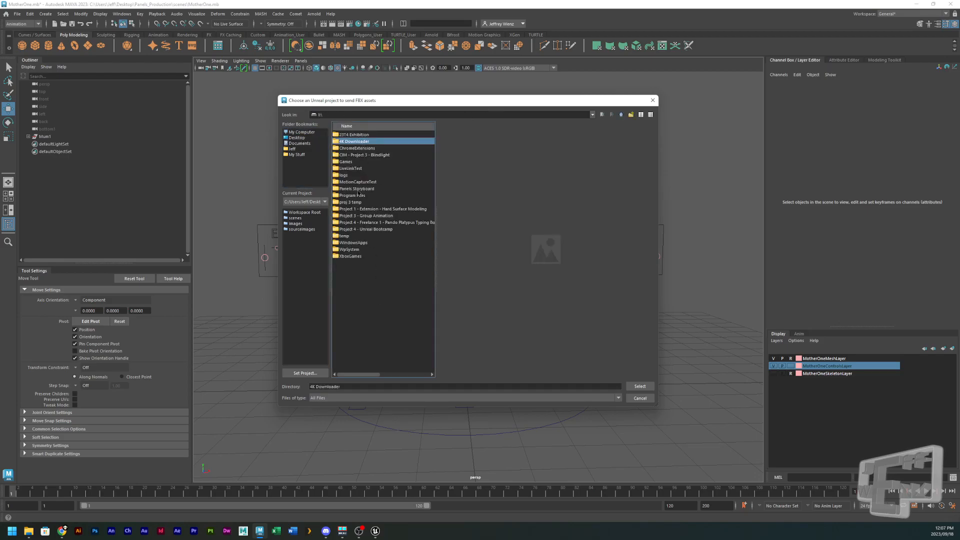
double_click(356, 169)
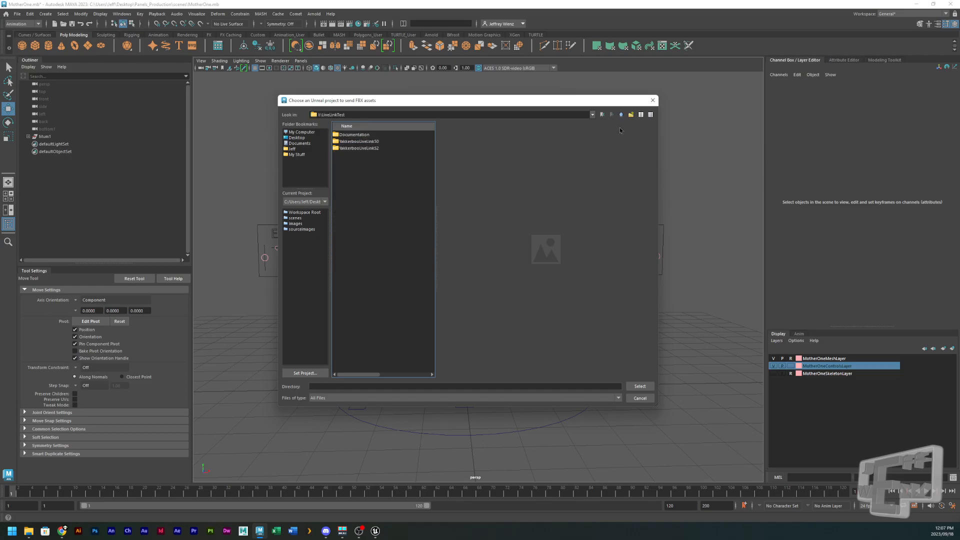
click(629, 116)
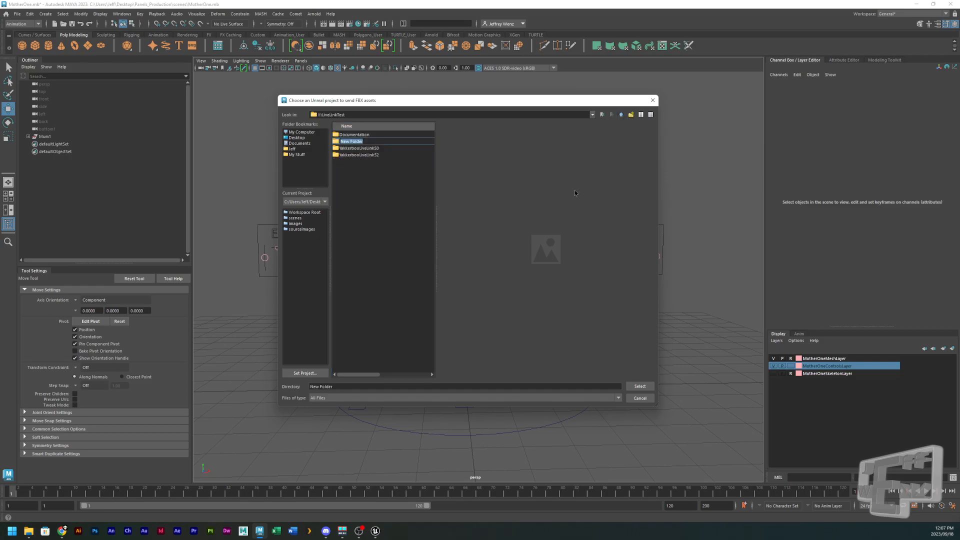
click(364, 141)
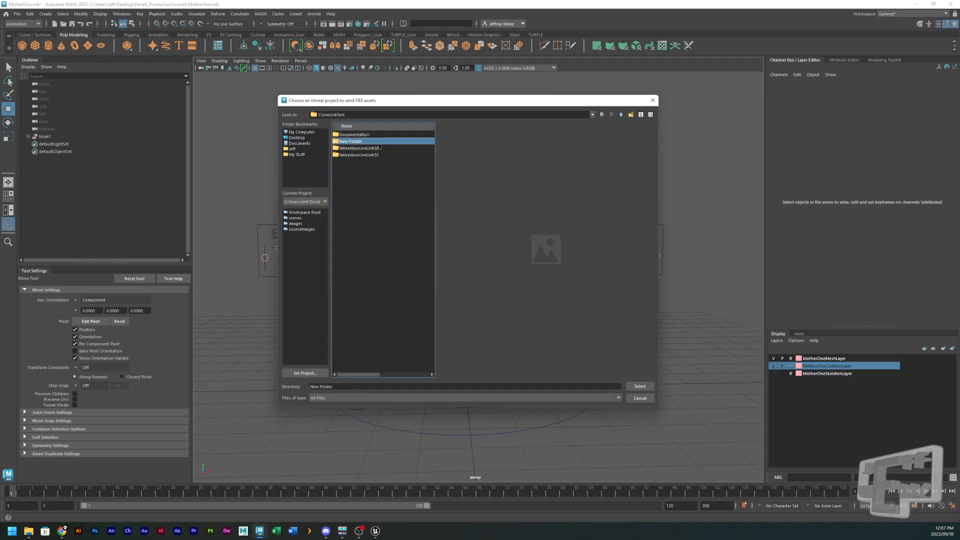
Browse to the Content folder of MyProject in Documents\Unreal Projects as the target for the FBX assets.
click(308, 132)
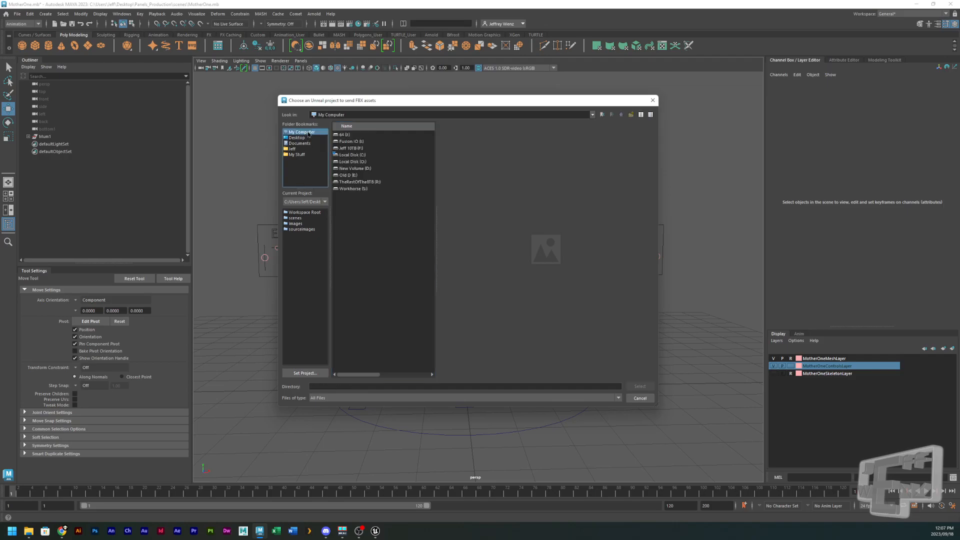
click(306, 149)
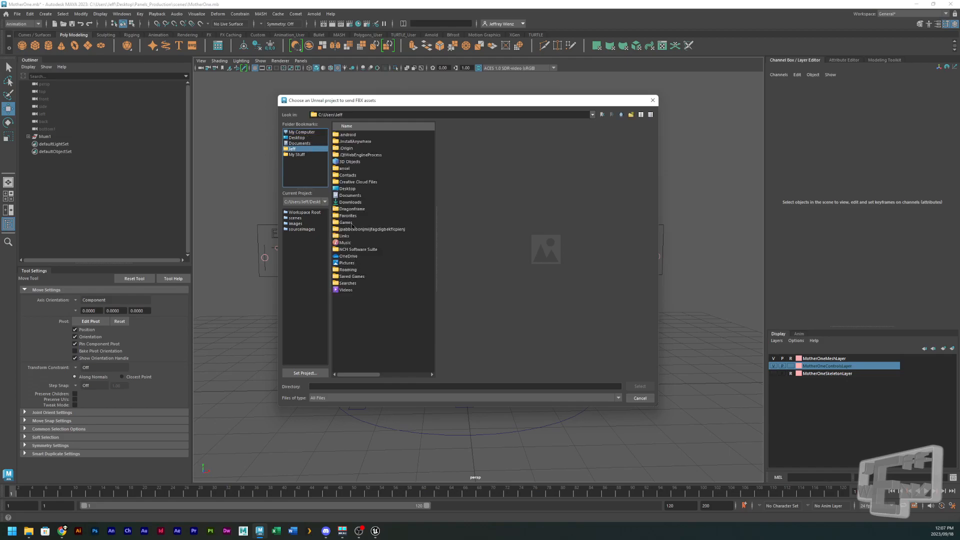
double_click(353, 196)
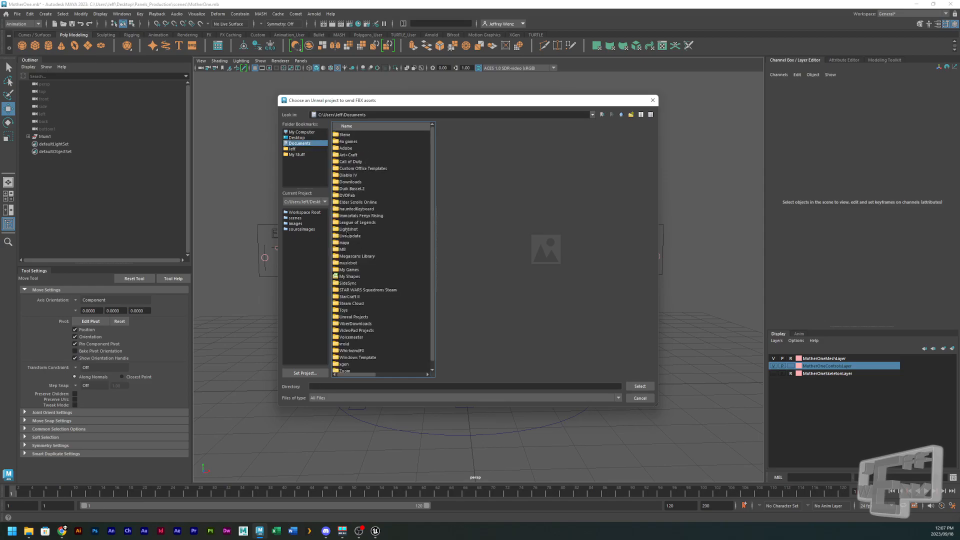
click(355, 324)
double_click(354, 317)
click(350, 135)
double_click(350, 135)
double_click(346, 141)
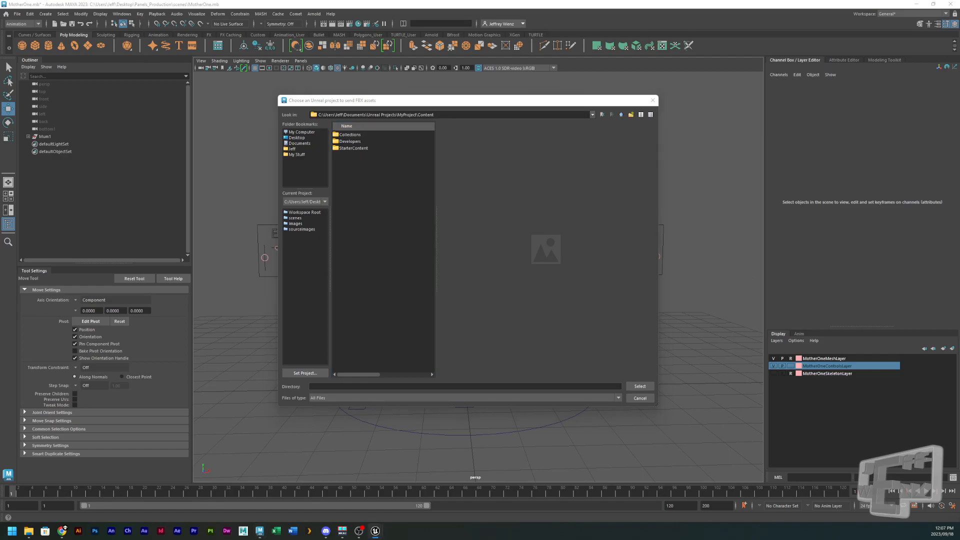
Look through the Saved, Content and Collections folders of MyProject for a place to send the assets.
click(621, 115)
click(621, 114)
double_click(349, 134)
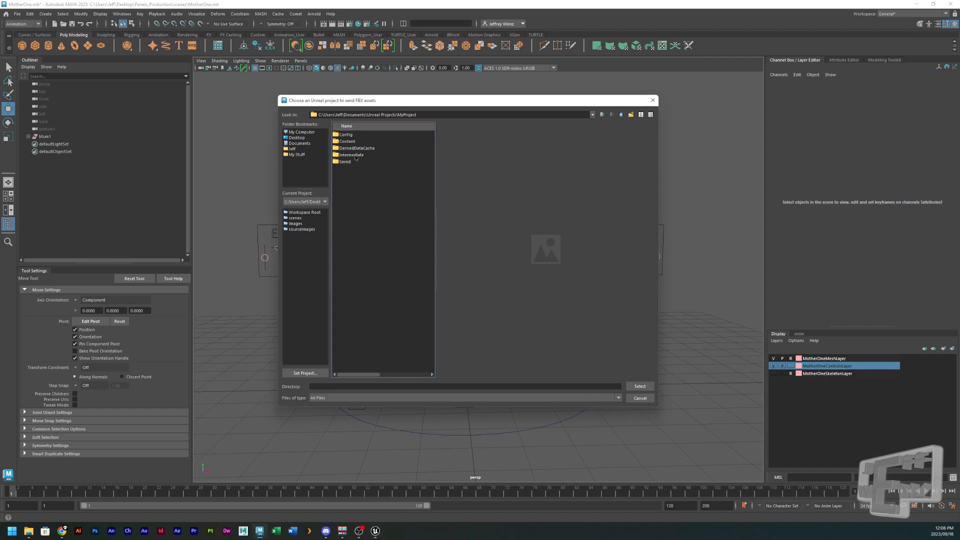
double_click(350, 162)
click(359, 150)
click(620, 115)
double_click(350, 141)
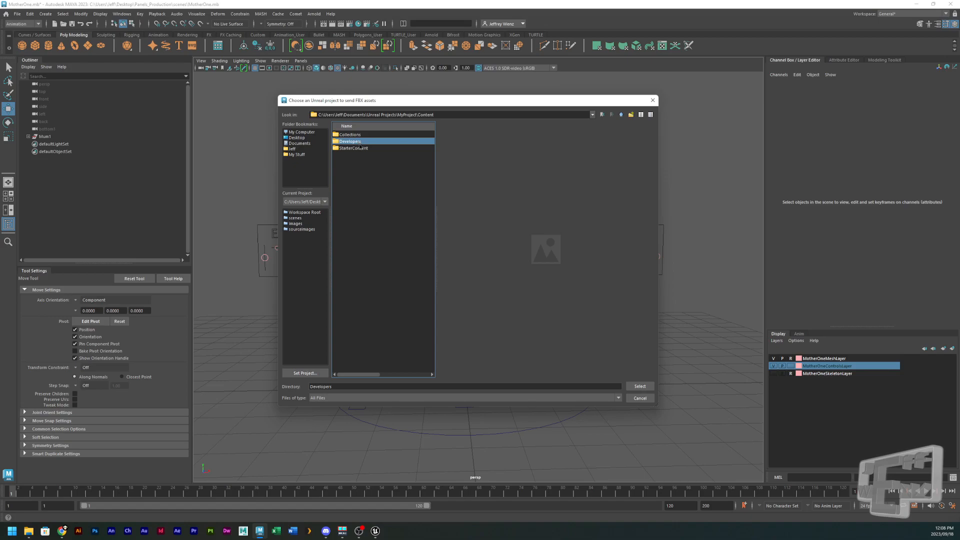
double_click(353, 135)
click(621, 115)
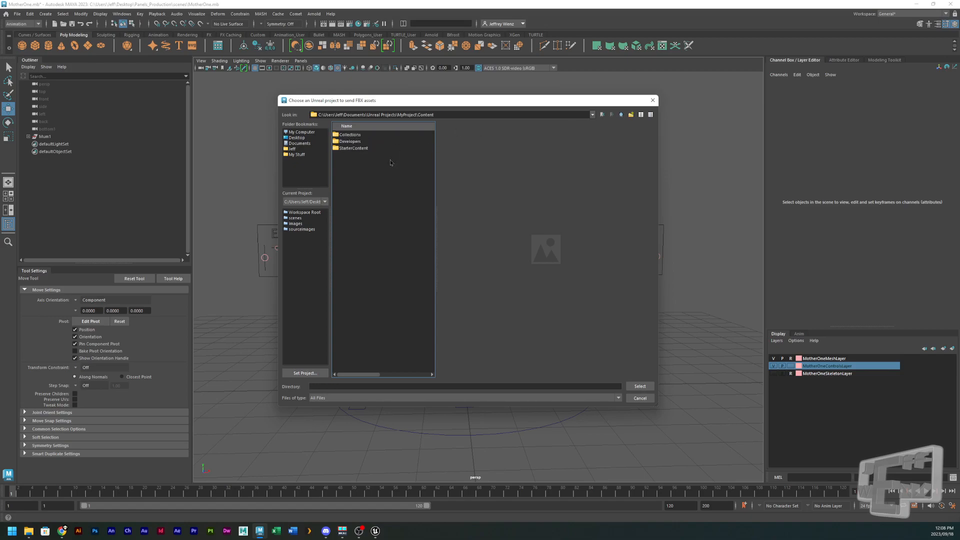
Check the folders in MyProject's Content, then cancel the Unreal project selection and the Export All dialog.
click(359, 148)
click(357, 142)
click(357, 135)
click(359, 142)
click(360, 149)
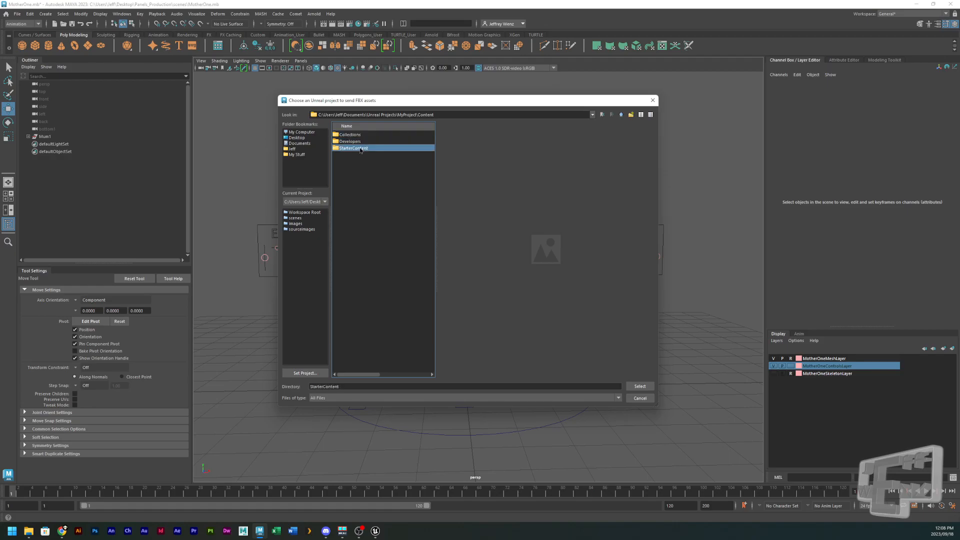
mouse_move(614, 103)
mouse_down()
mouse_move(622, 96)
mouse_move(610, 107)
mouse_up()
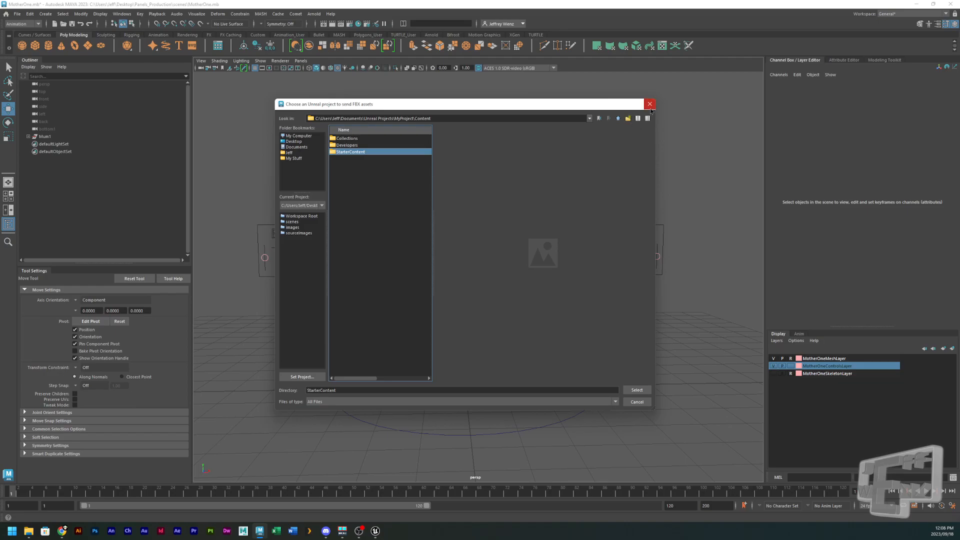
click(649, 104)
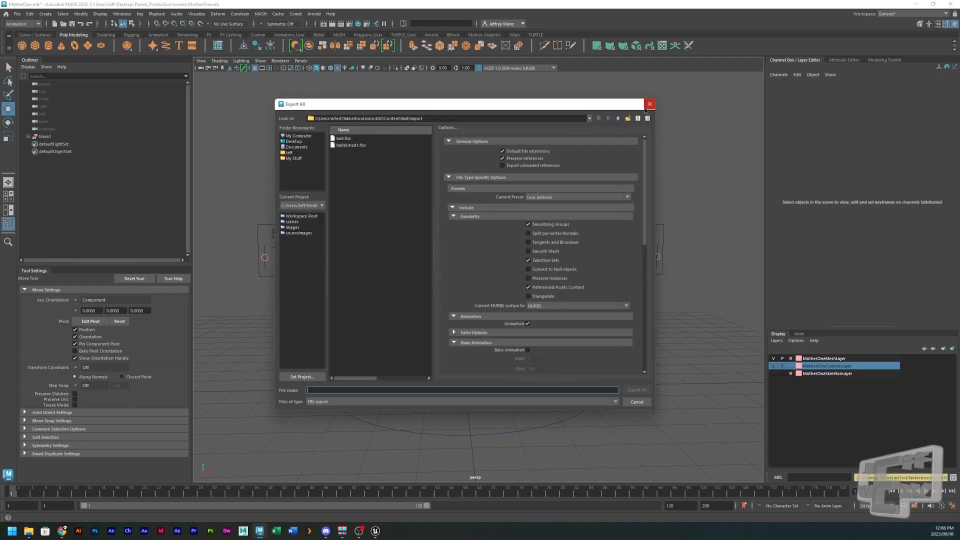
click(648, 105)
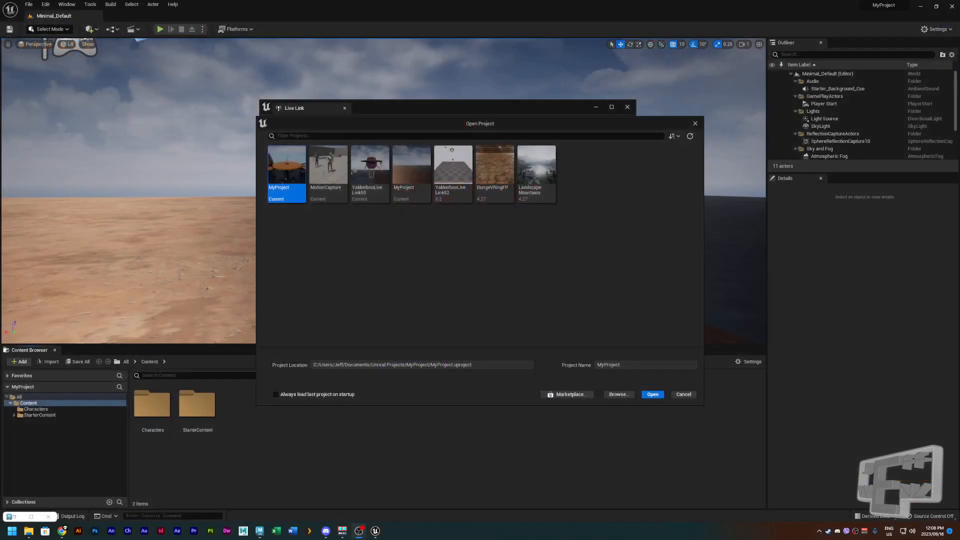
Switch to Unreal Editor, dismiss the Open Project dialog and close the Live Link window.
click(573, 134)
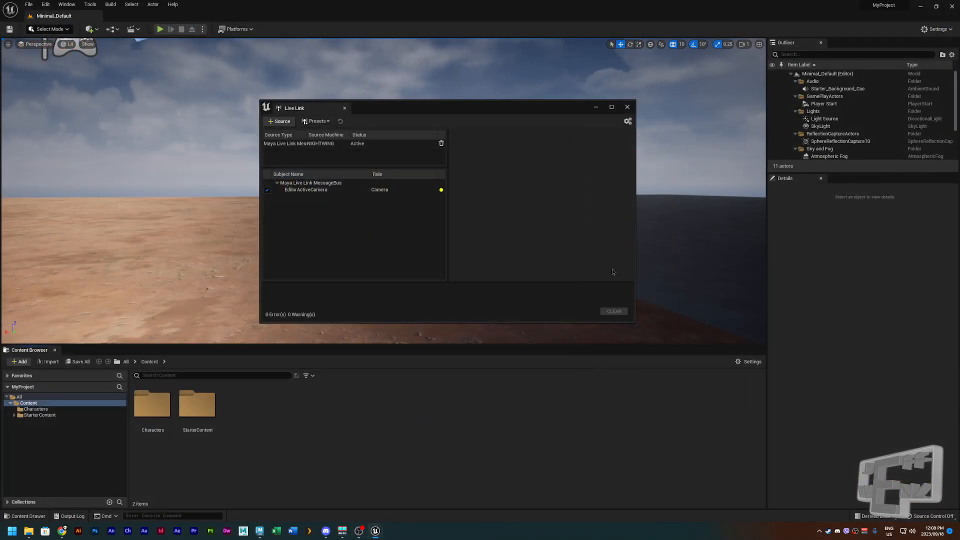
click(627, 107)
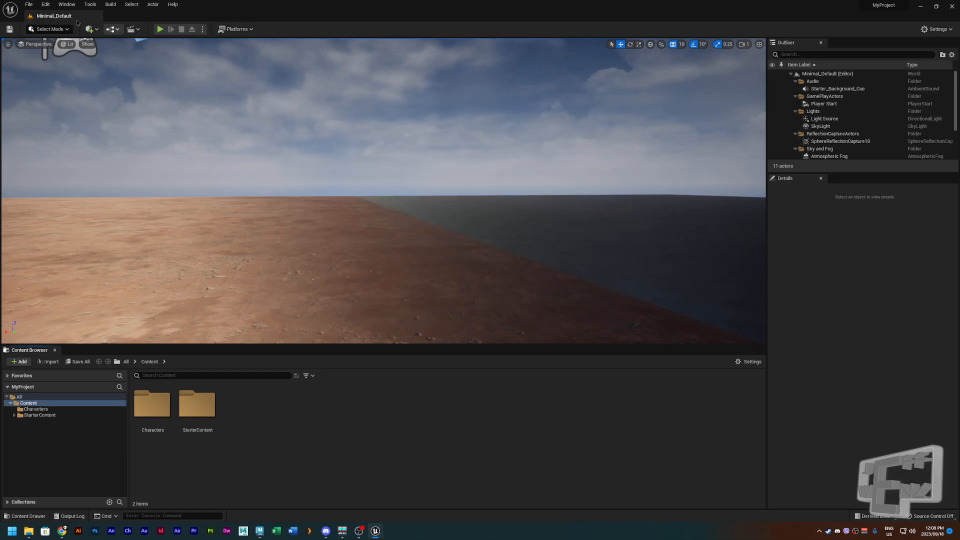
Check the default location for a new Unreal project against the folders on the Fusion IO (I:) drive, then cancel the New Project dialog.
click(29, 5)
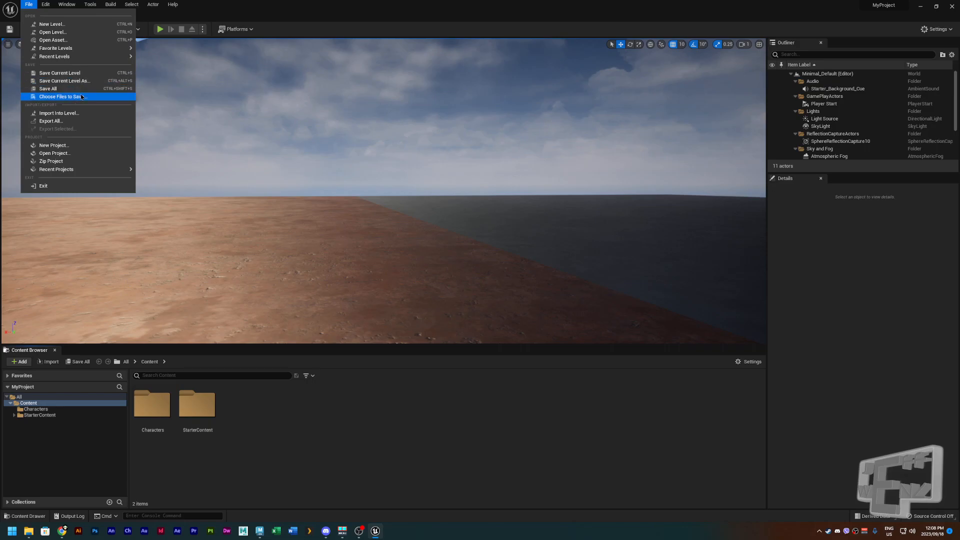
click(82, 147)
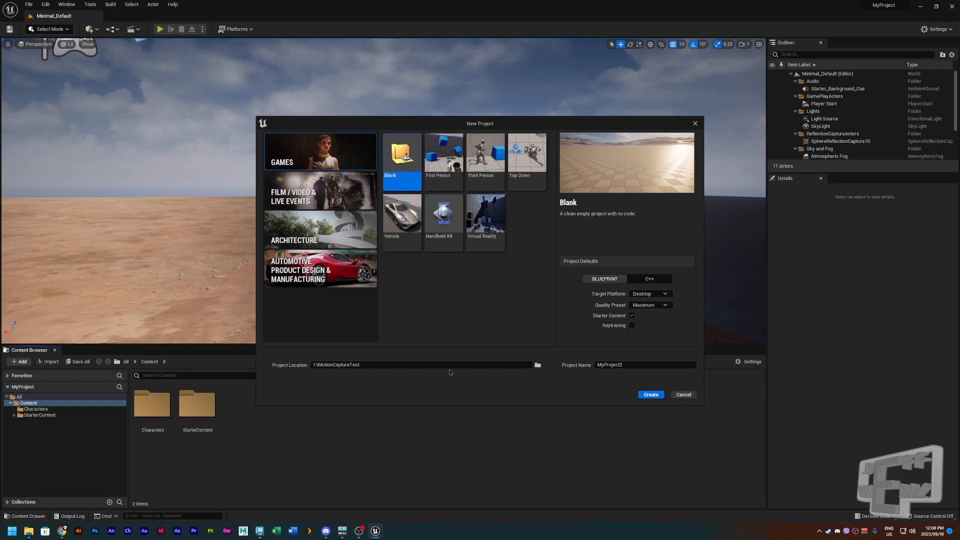
click(538, 366)
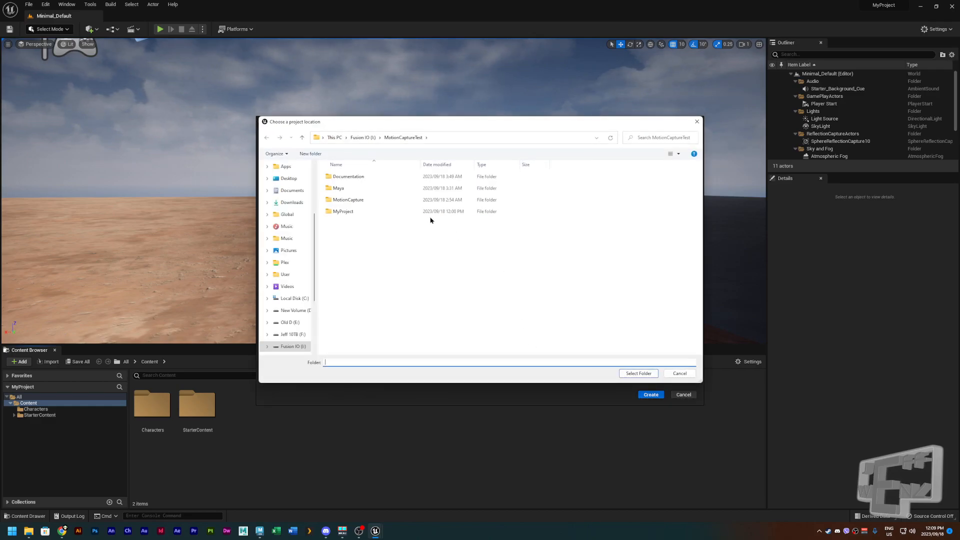
click(372, 138)
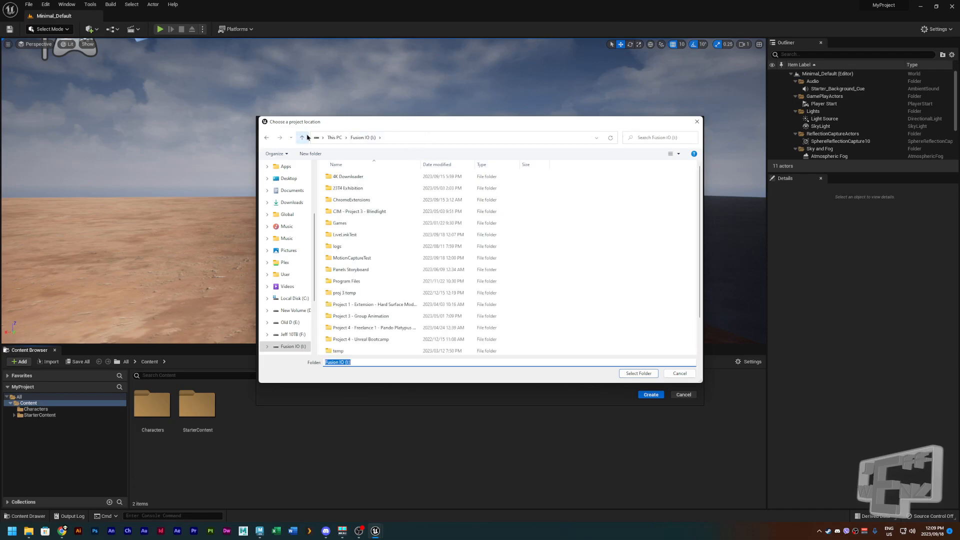
click(679, 373)
click(683, 394)
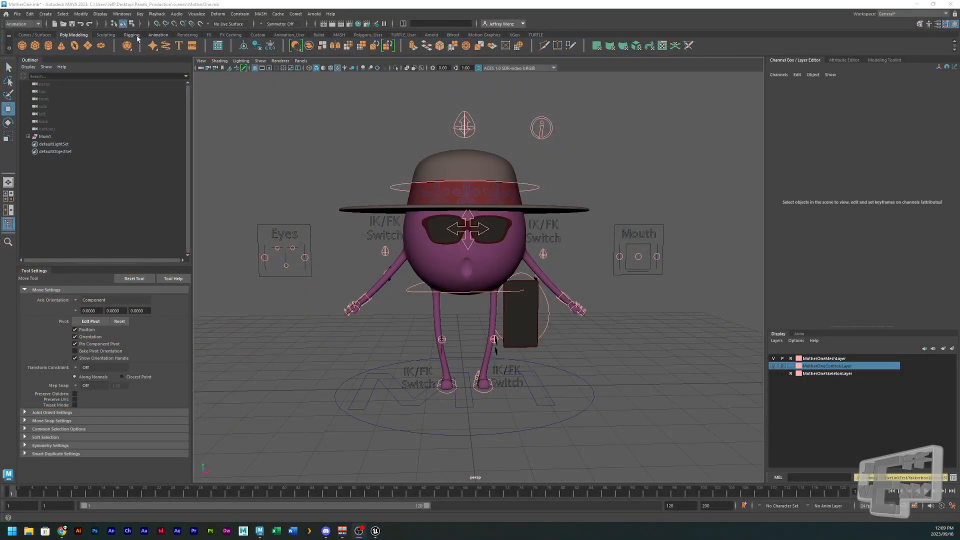
Switch to Maya, start sending the whole scene to Unreal, and browse to I:\MotionCaptureTest for the target project.
click(16, 14)
mouse_move(100, 147)
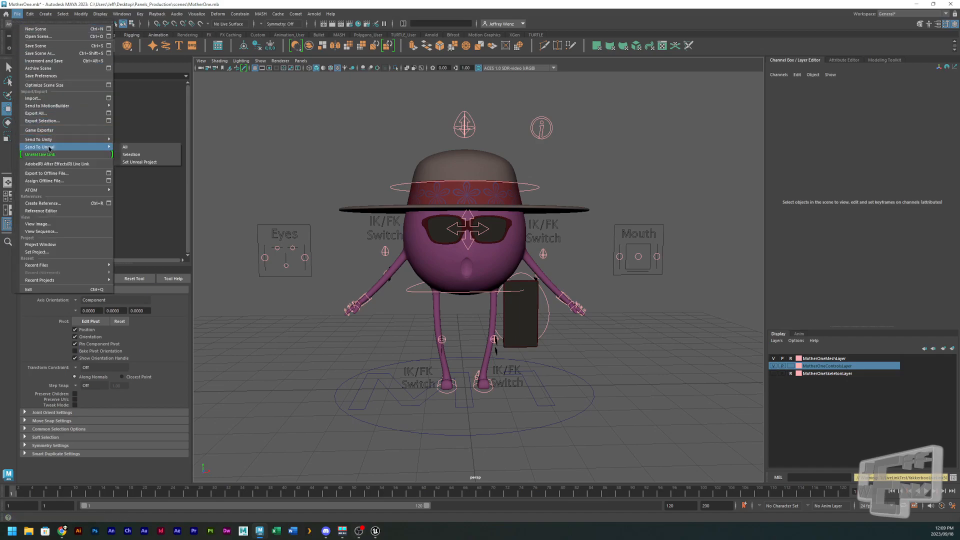
click(135, 150)
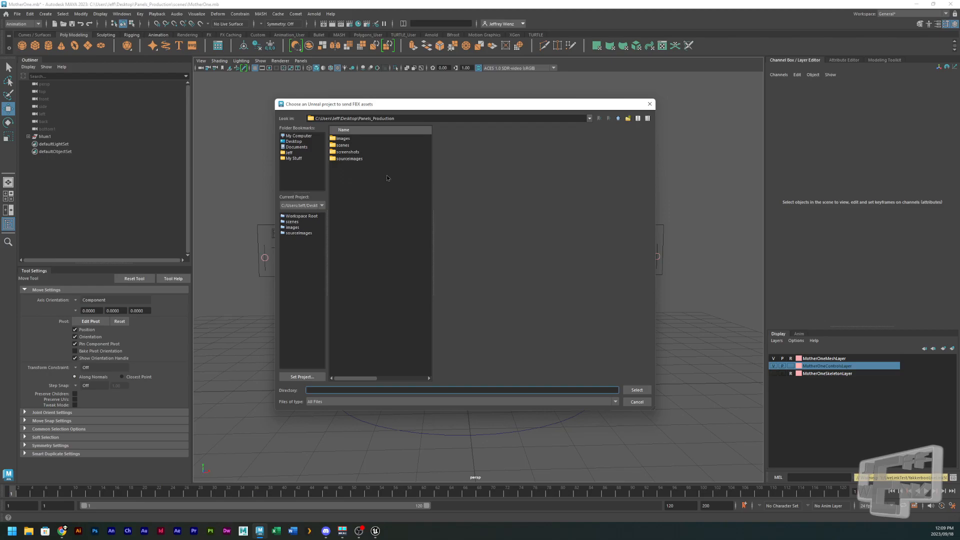
click(289, 136)
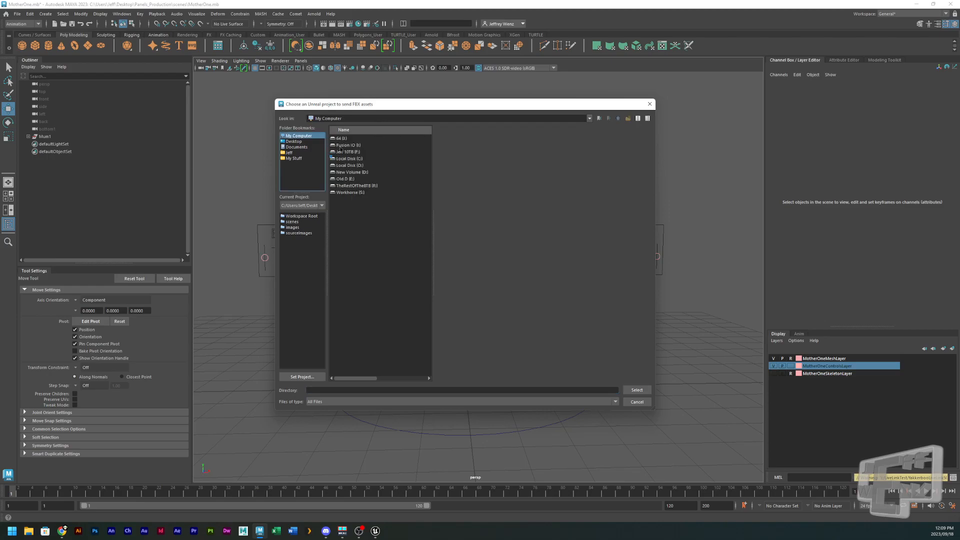
double_click(350, 145)
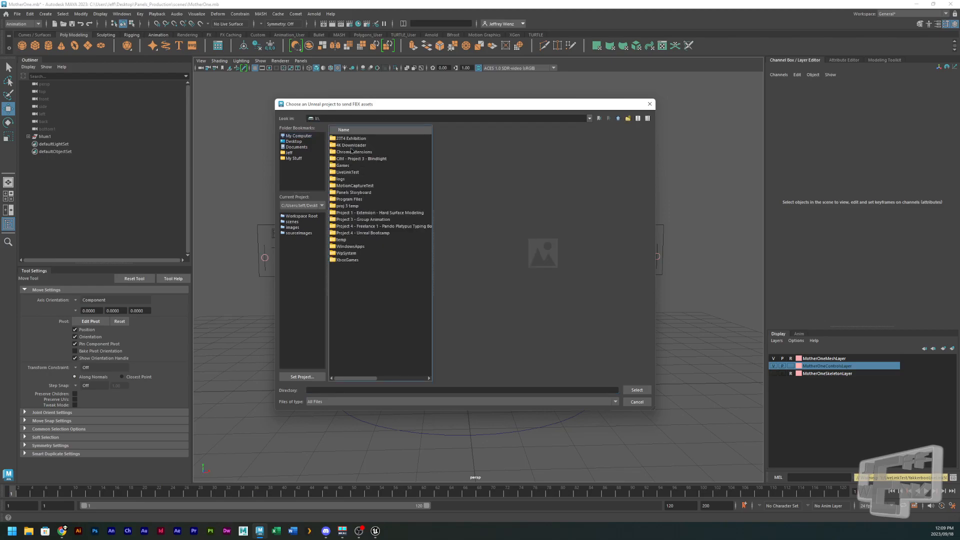
click(352, 186)
double_click(353, 187)
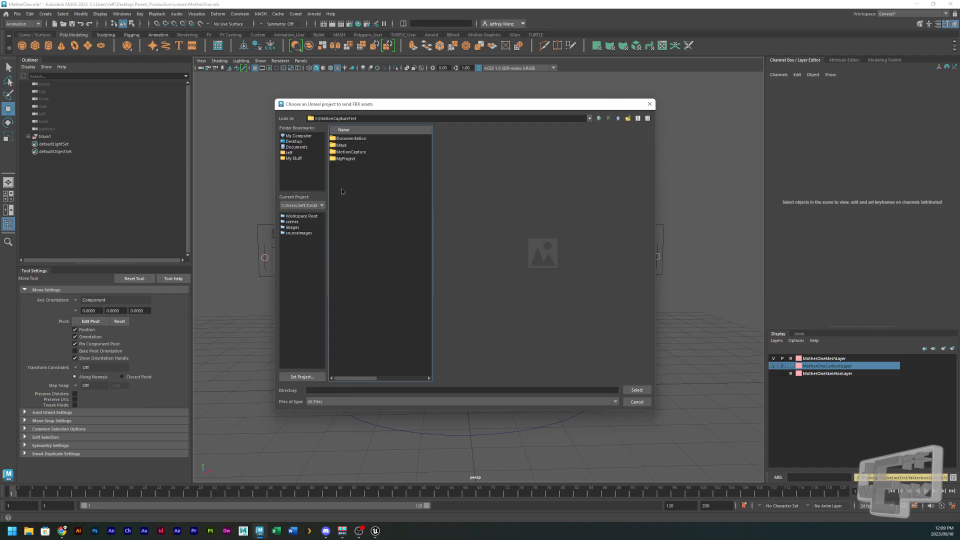
Browse into MyProject\Content\Characters as the target location for the FBX assets.
click(340, 159)
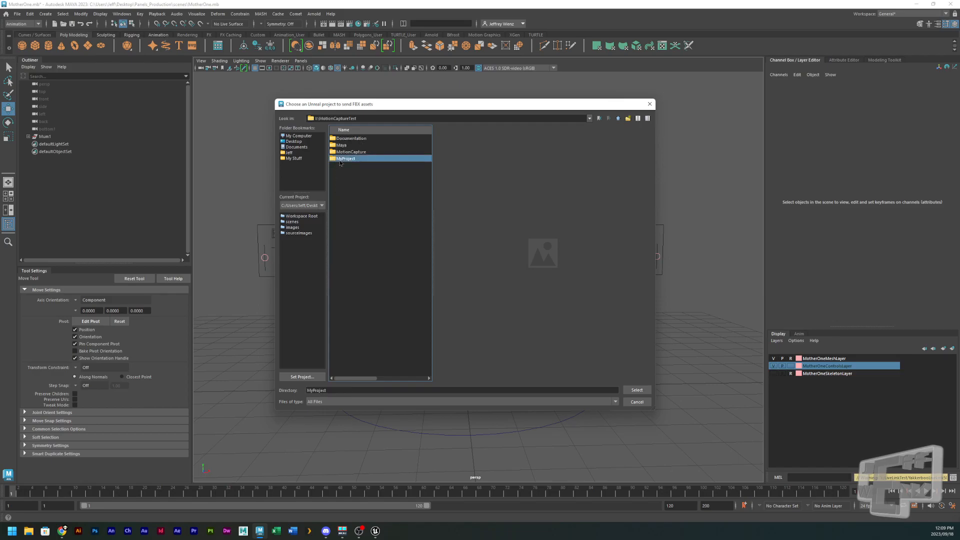
double_click(340, 158)
double_click(350, 145)
click(352, 139)
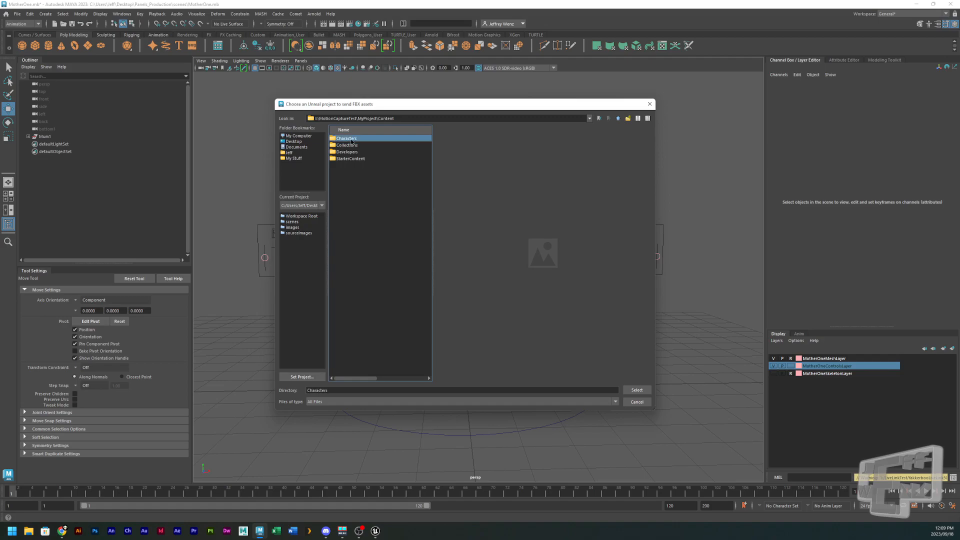
double_click(353, 139)
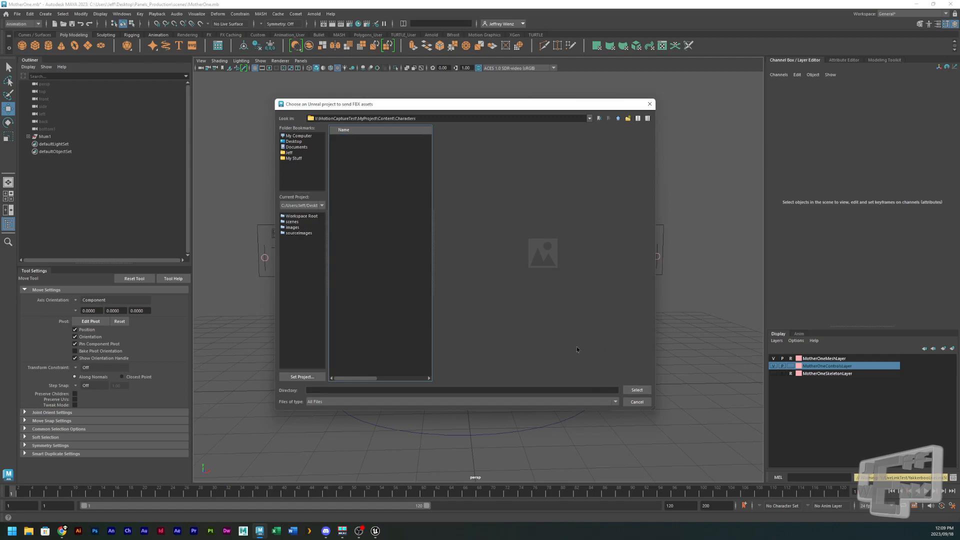
Create a folder named MotherOne inside Characters and select it as the destination for the FBX assets.
click(628, 118)
text(MotherOne)
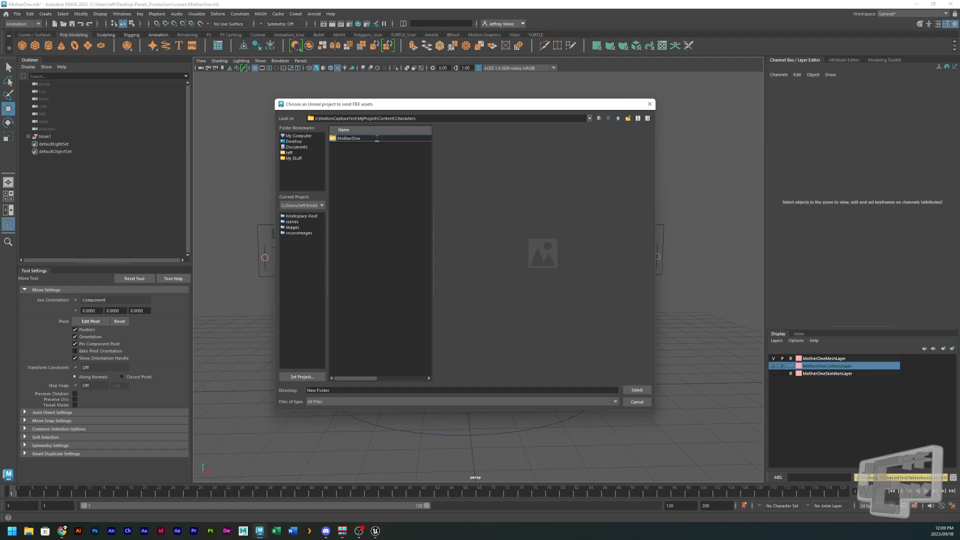
key(Return)
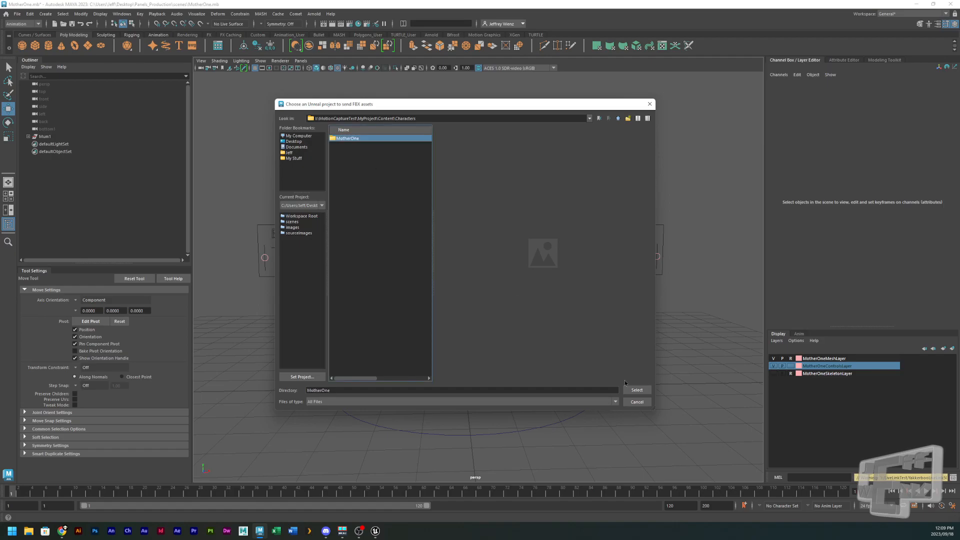
click(637, 389)
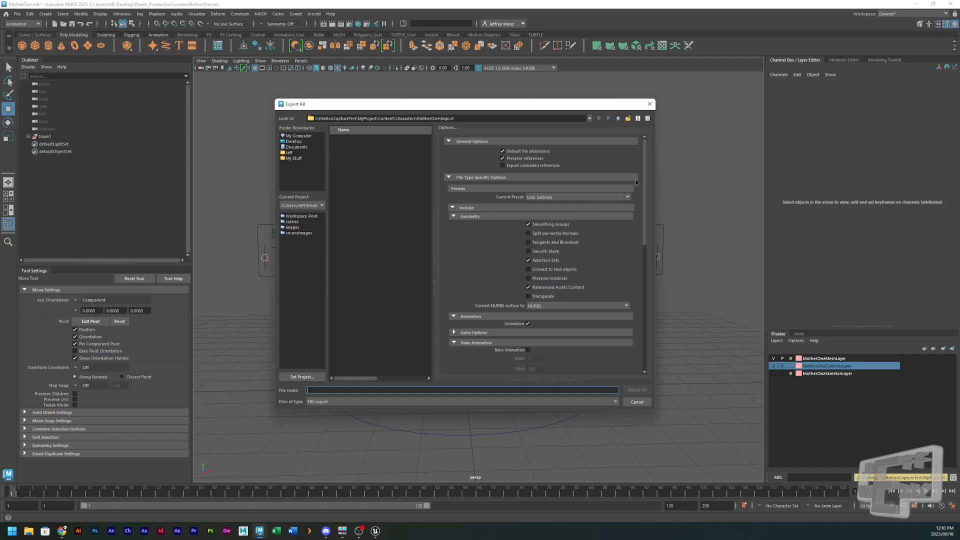
Review the FBX export options from Geometry to Constraints, keeping the blend shape Attribute Values at Relative.
drag(643, 177, 643, 209)
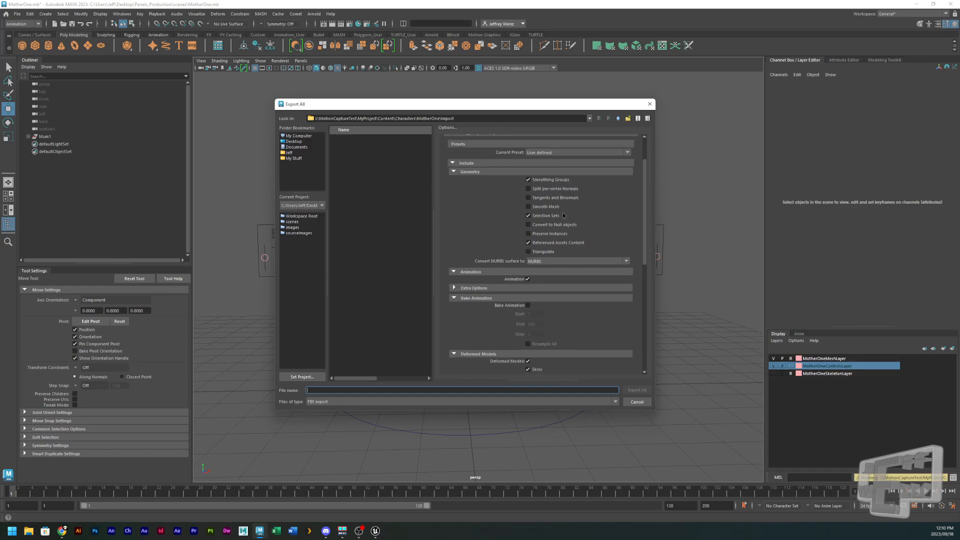
drag(554, 104, 525, 106)
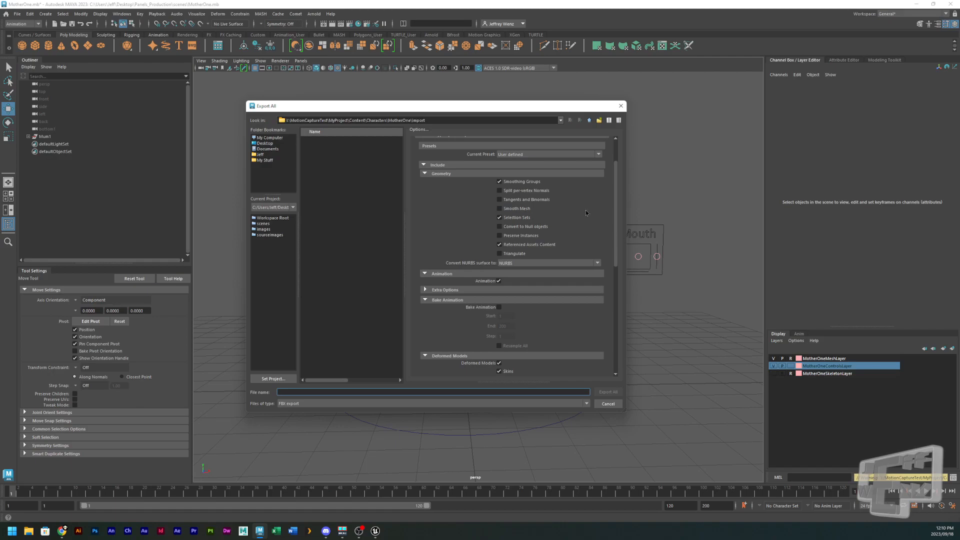
drag(615, 211, 613, 220)
drag(471, 106, 476, 130)
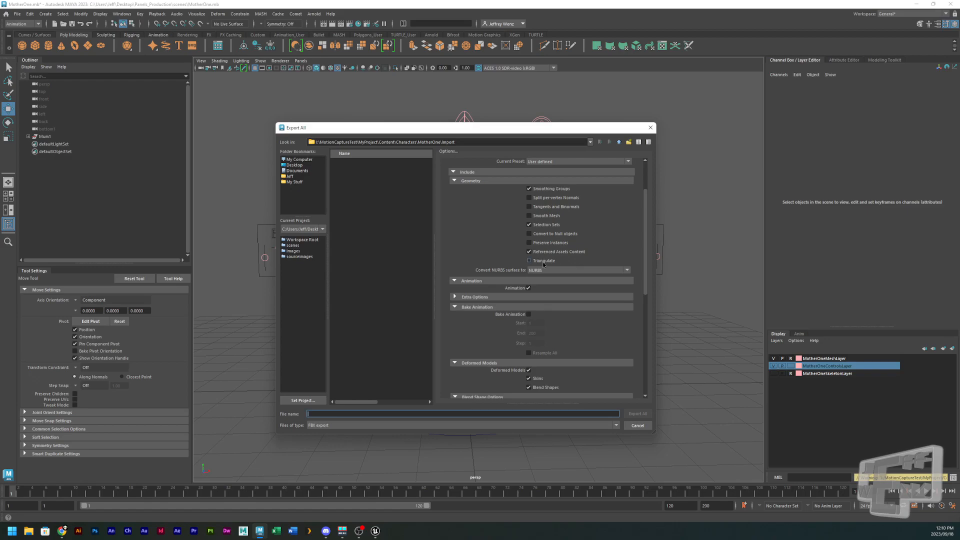
scroll(646, 256, down, 3)
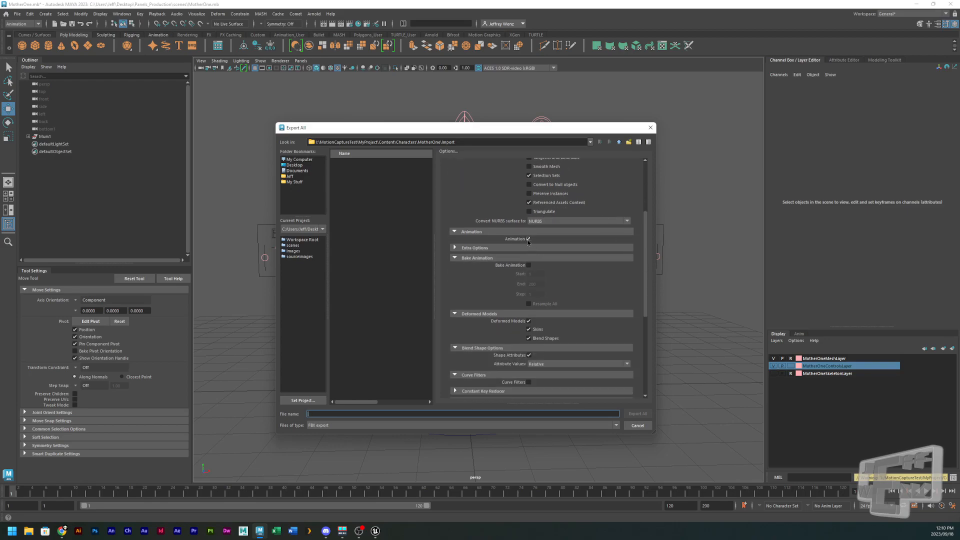
click(456, 259)
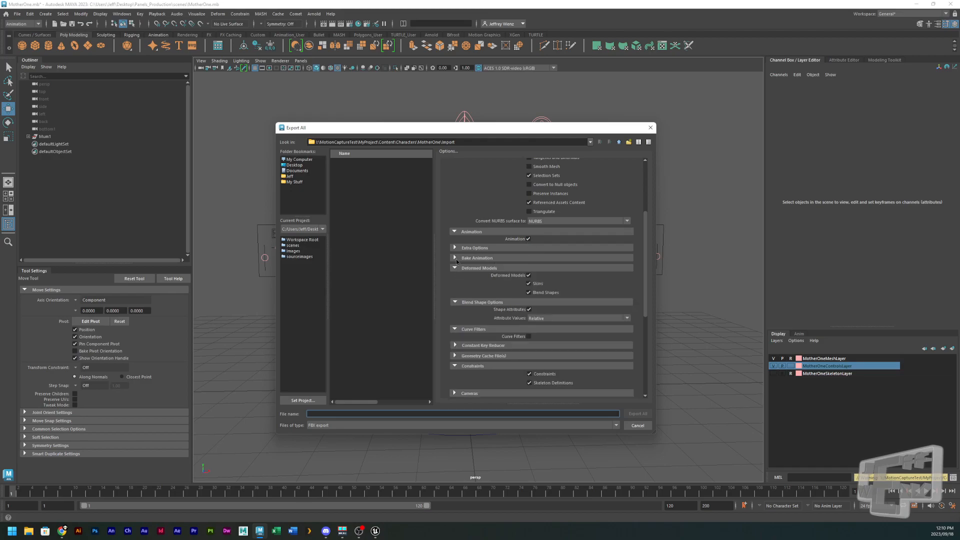
drag(646, 272, 645, 291)
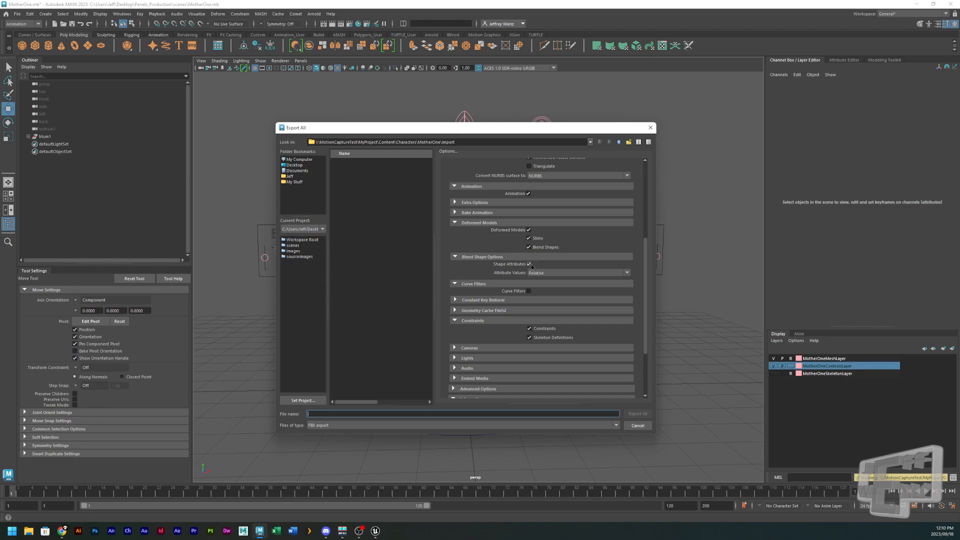
click(561, 274)
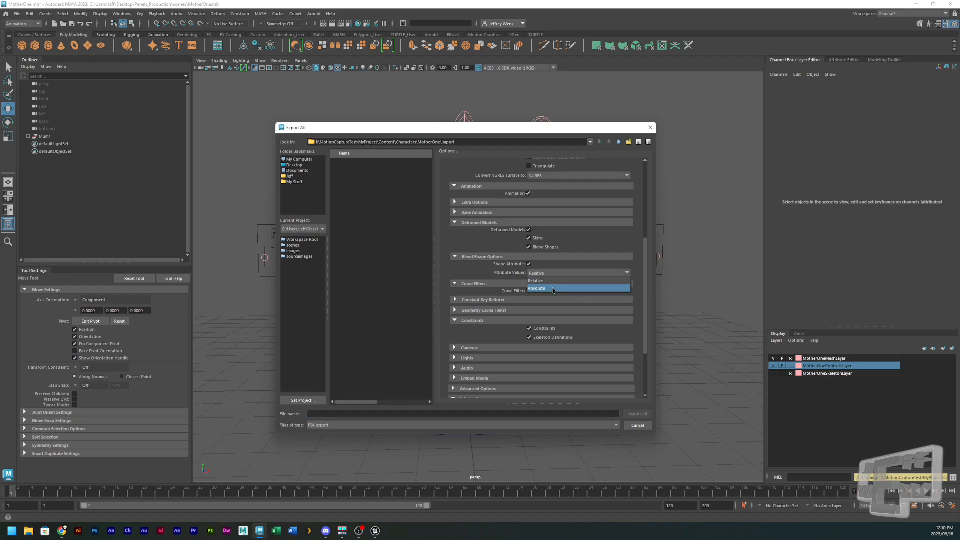
click(549, 283)
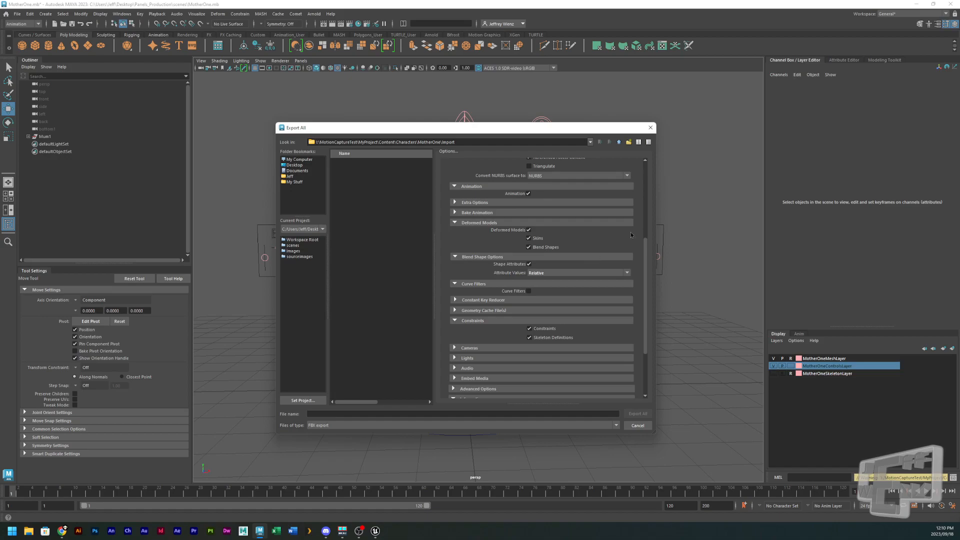
drag(644, 253, 639, 292)
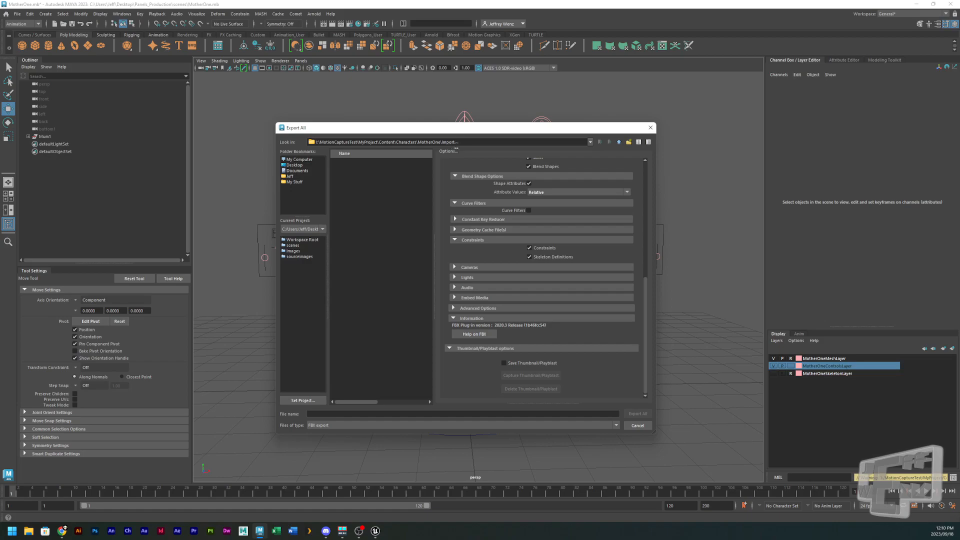
Name the FBX file MotherOneForUneal and export the whole scene into the MotherOne import folder.
click(383, 414)
text(MotherO)
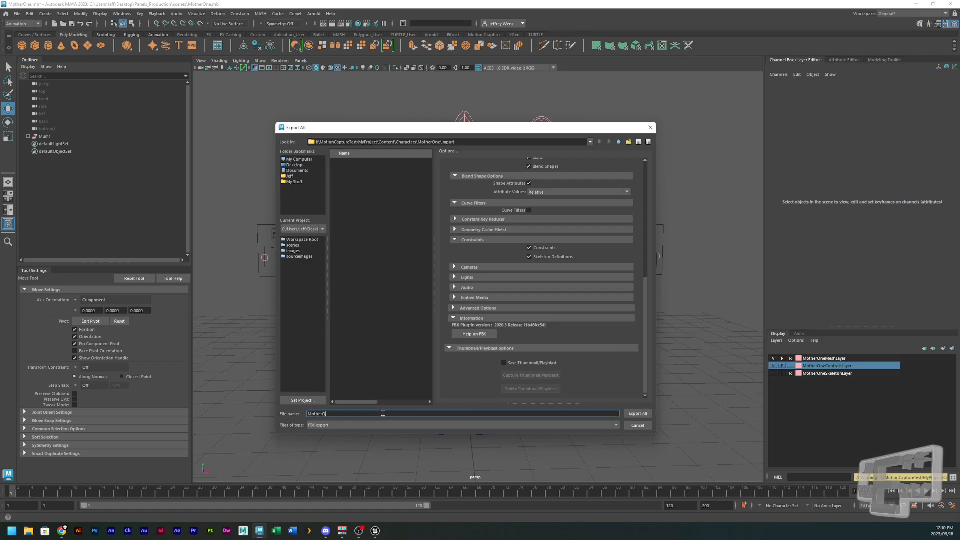
text(neForUneal)
double_click(511, 412)
click(512, 413)
click(638, 414)
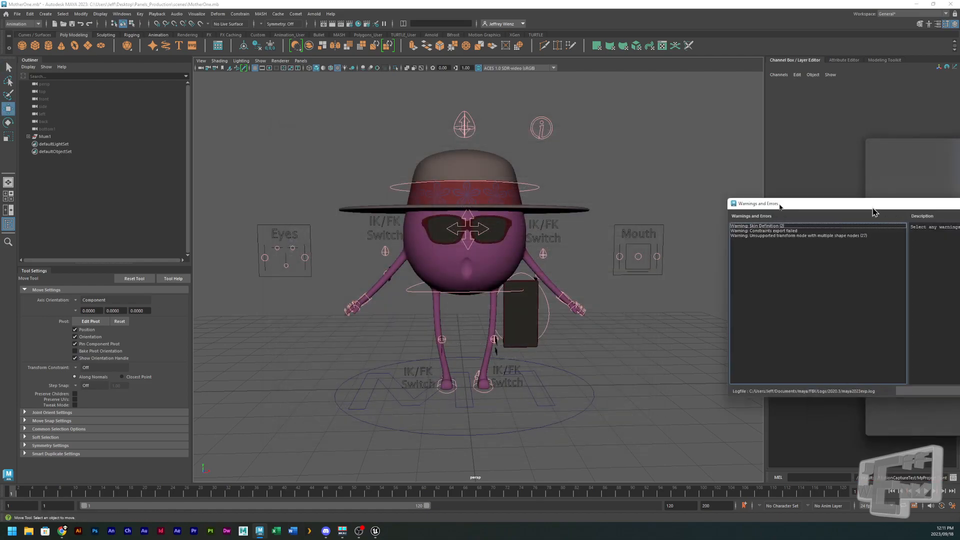
Read the description of the Skin Definition warning from the FBX export.
click(302, 176)
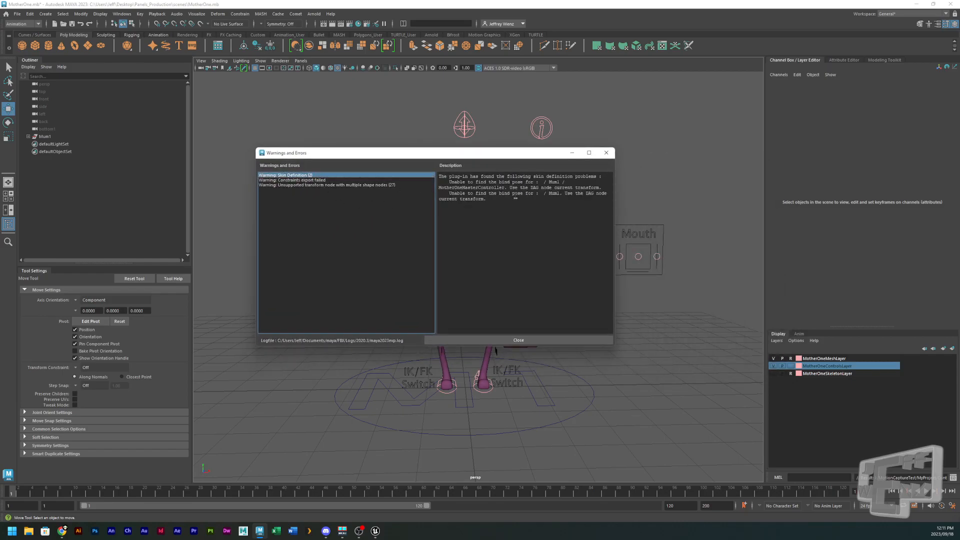
drag(505, 158, 524, 123)
drag(474, 147, 582, 153)
click(594, 165)
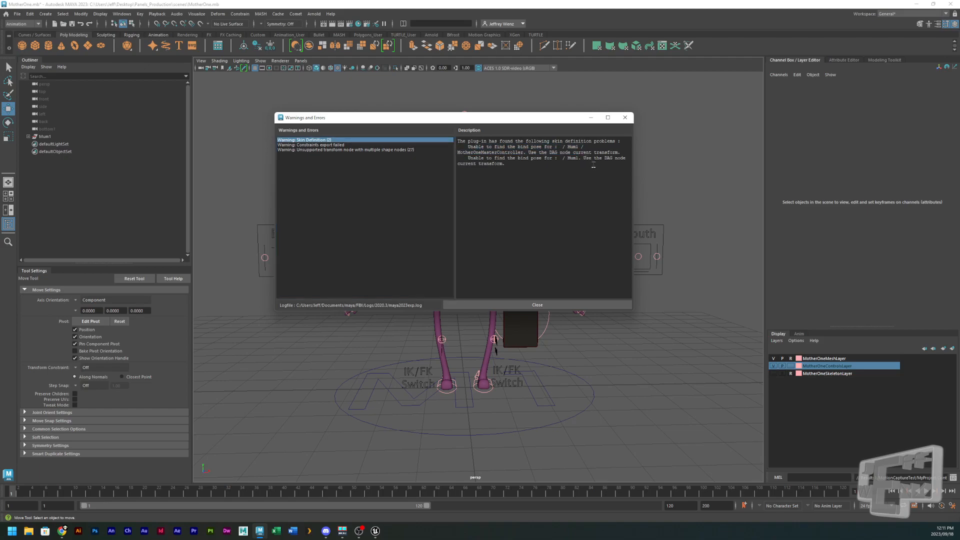
drag(467, 155, 529, 153)
click(549, 170)
Read the descriptions of the constraints export warning and the unsupported transform node warning, including its list of nodes.
click(326, 150)
click(326, 145)
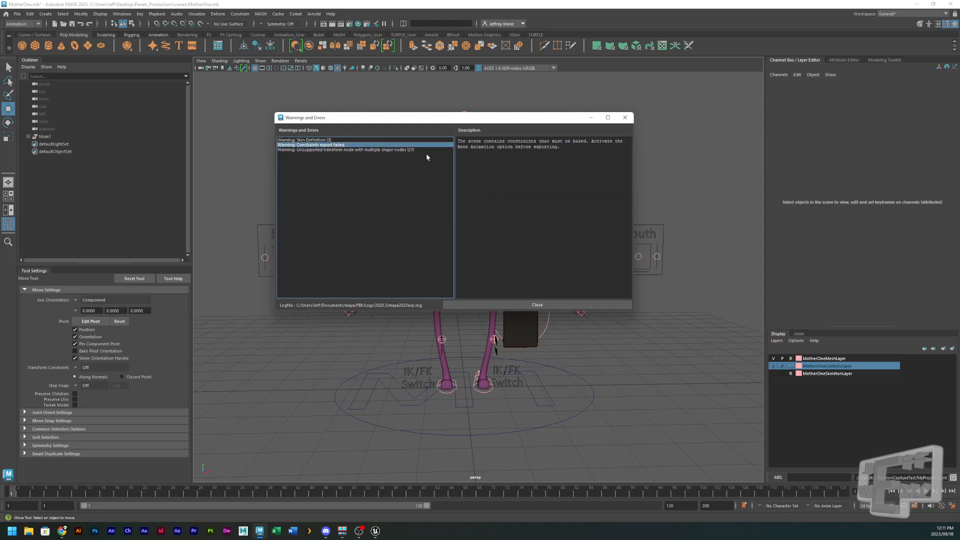
drag(481, 142, 581, 163)
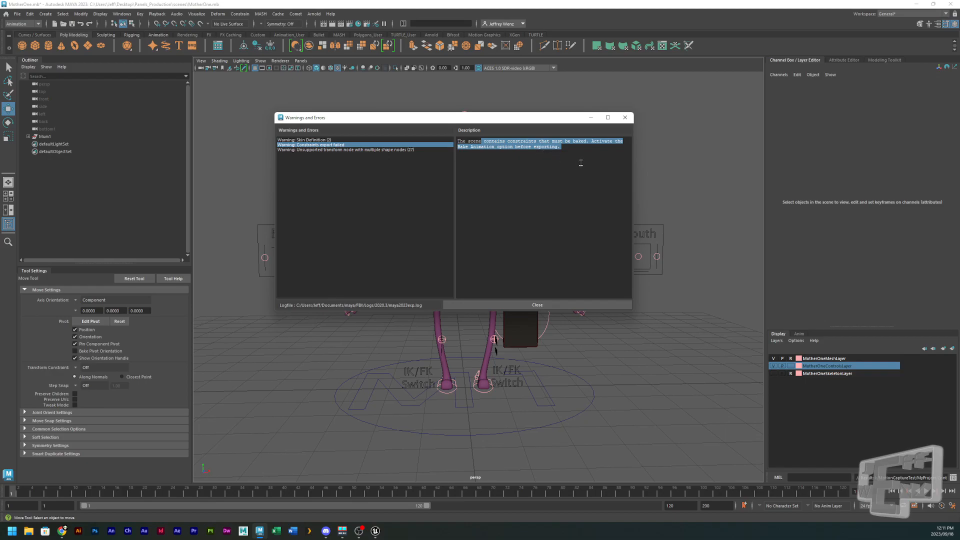
click(580, 163)
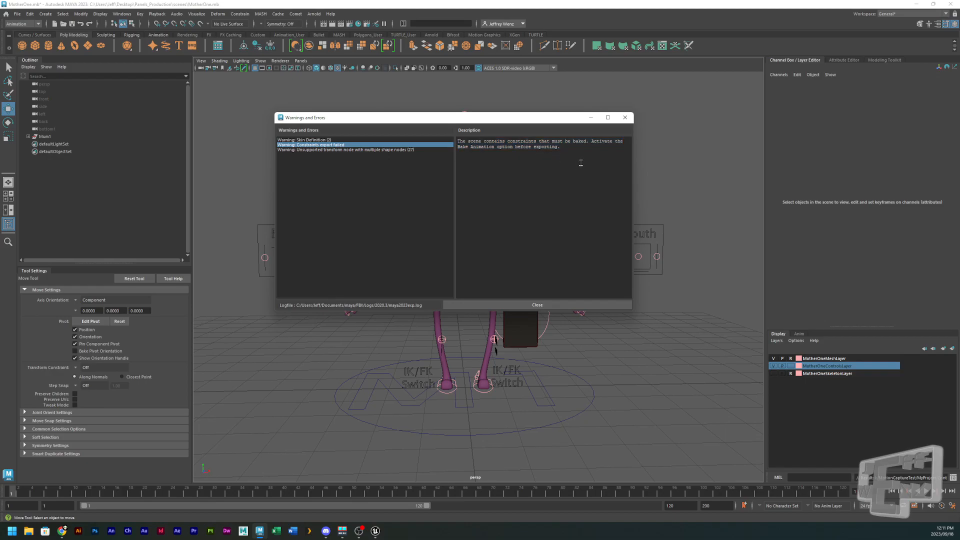
click(381, 150)
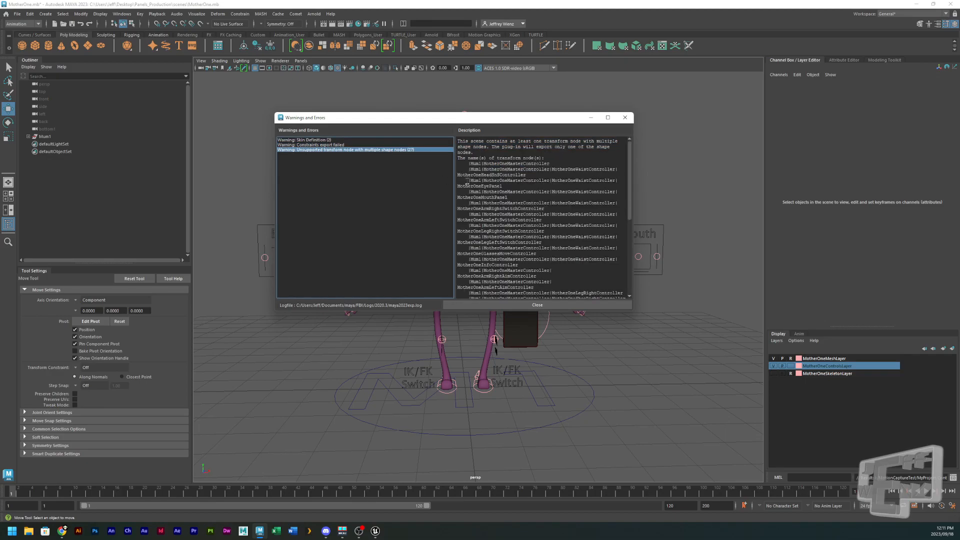
scroll(499, 237, down, 9)
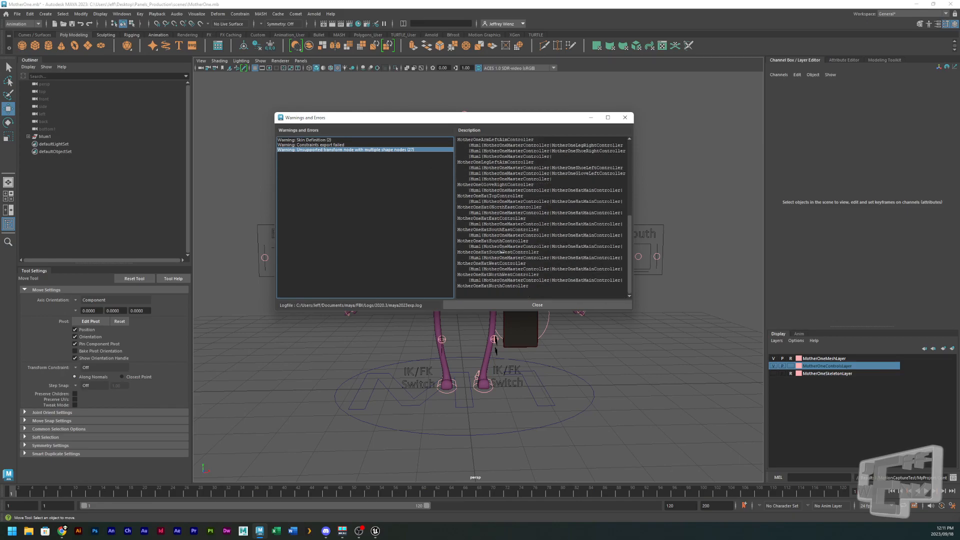
scroll(507, 276, up, 9)
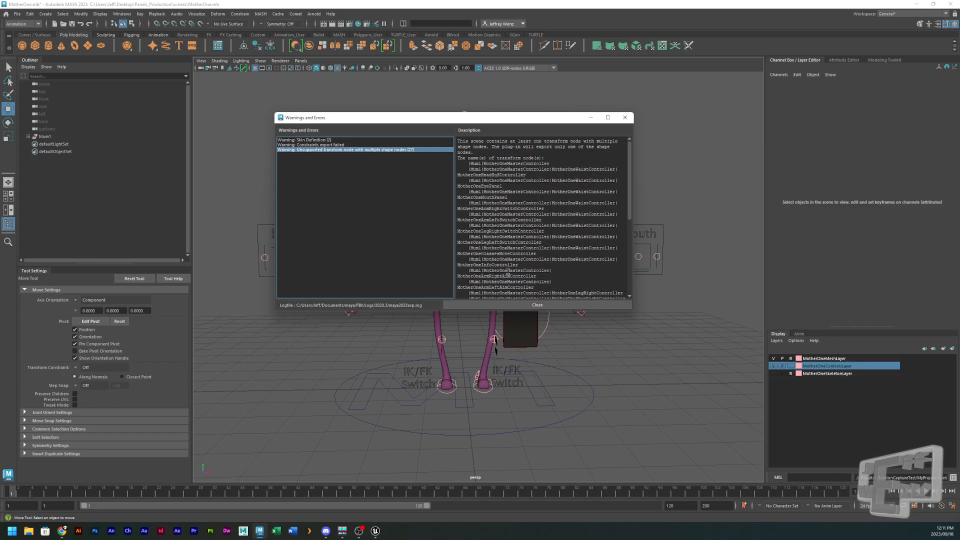
Look through the nodes listed under the unsupported transform node warning and close the export warnings.
scroll(508, 271, down, 9)
drag(557, 281, 495, 157)
scroll(509, 230, up, 9)
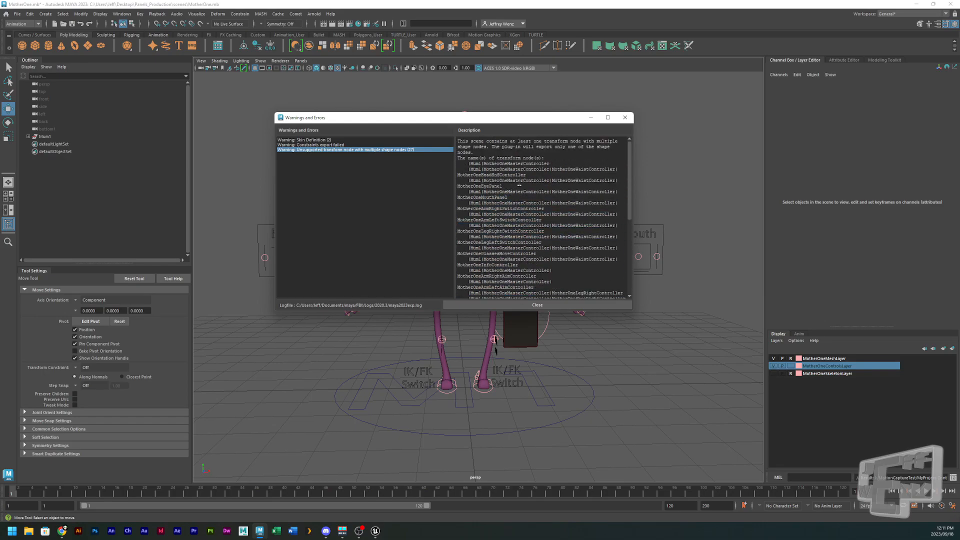
drag(508, 122, 513, 174)
scroll(511, 284, down, 3)
scroll(511, 284, up, 3)
mouse_move(542, 160)
mouse_down()
mouse_move(540, 147)
mouse_move(551, 160)
mouse_up()
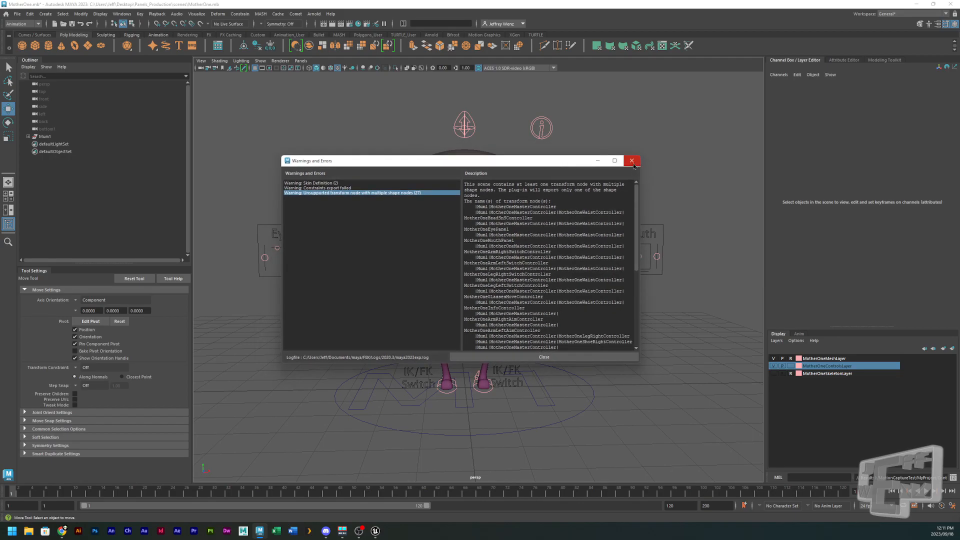
click(553, 357)
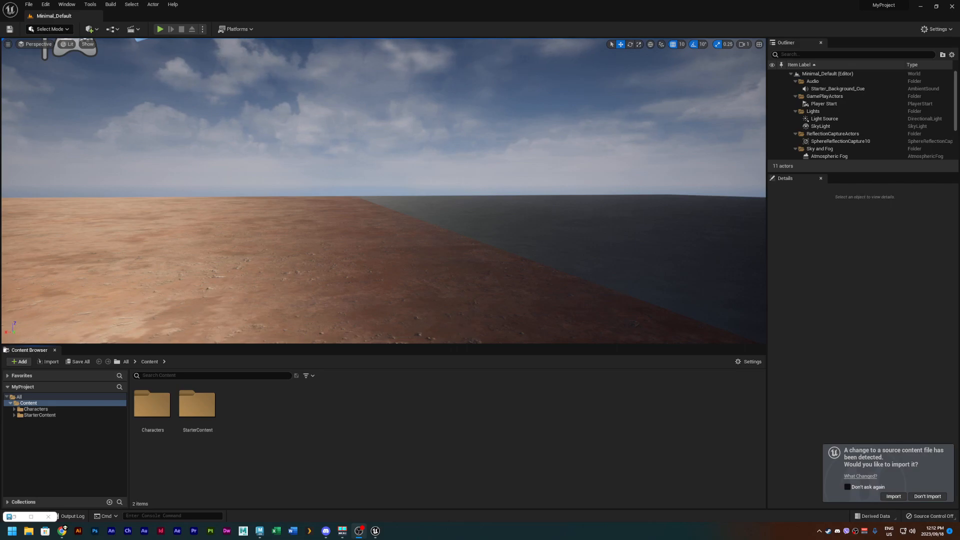
Switch to Unreal Engine, accept importing the detected MotherOneForUnreal source file, and look over its FBX import options.
click(893, 496)
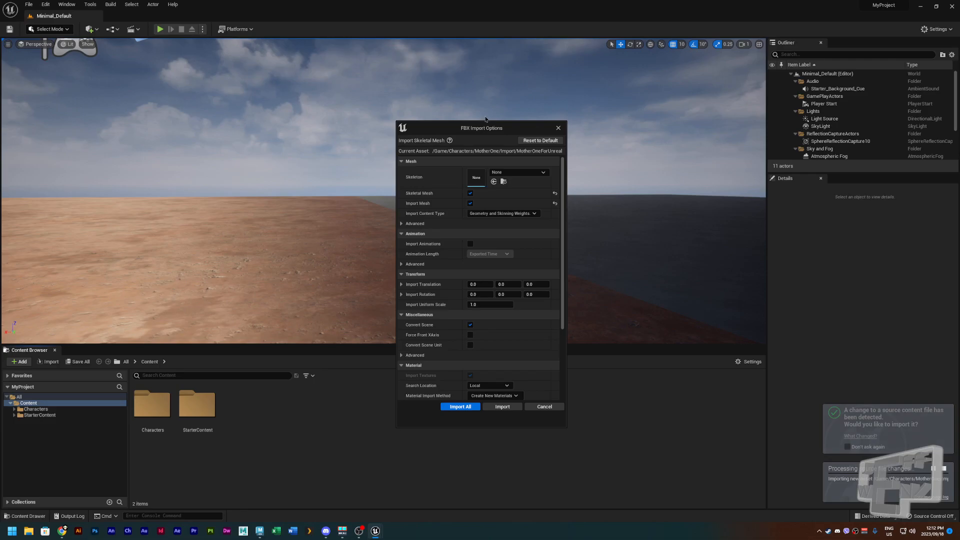
mouse_move(505, 131)
mouse_down()
mouse_move(535, 141)
mouse_move(506, 124)
mouse_up()
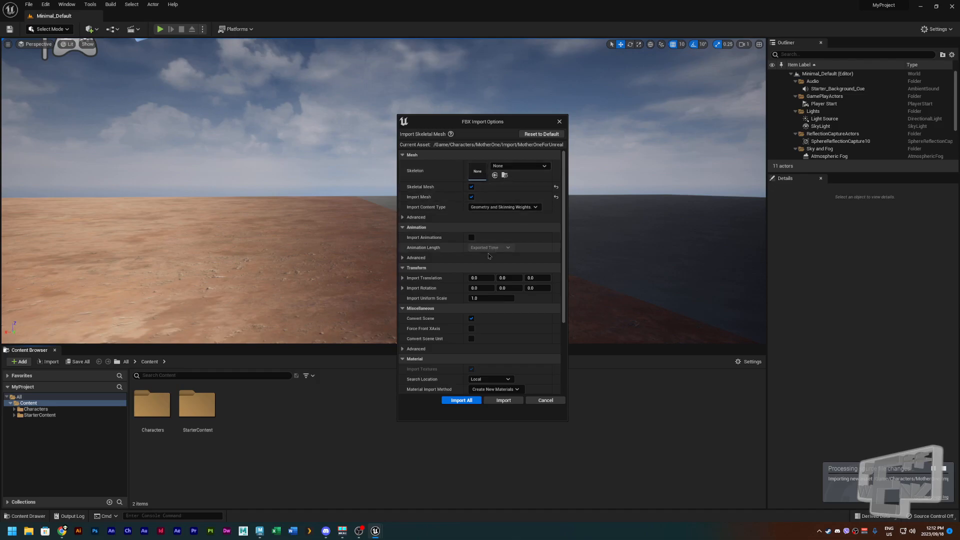
scroll(479, 342, down, 5)
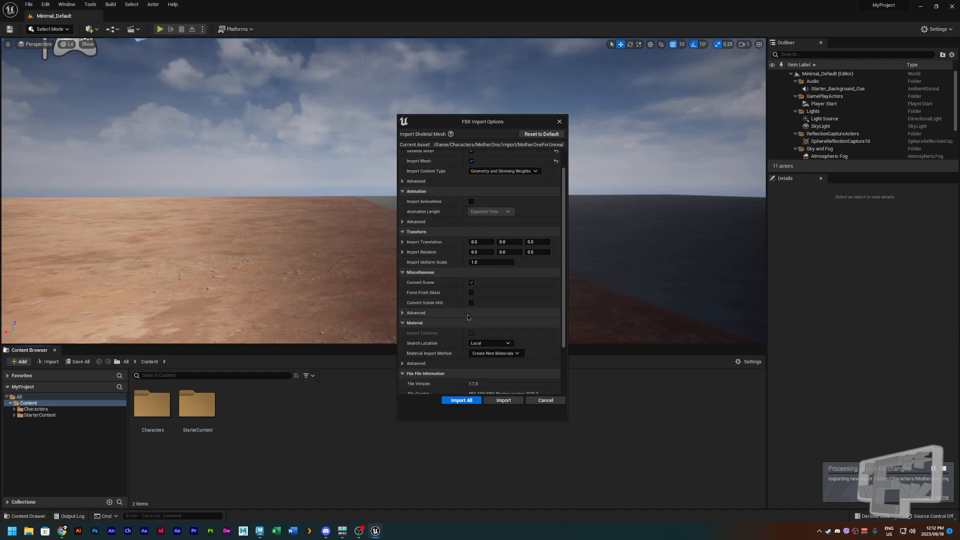
scroll(497, 335, up, 5)
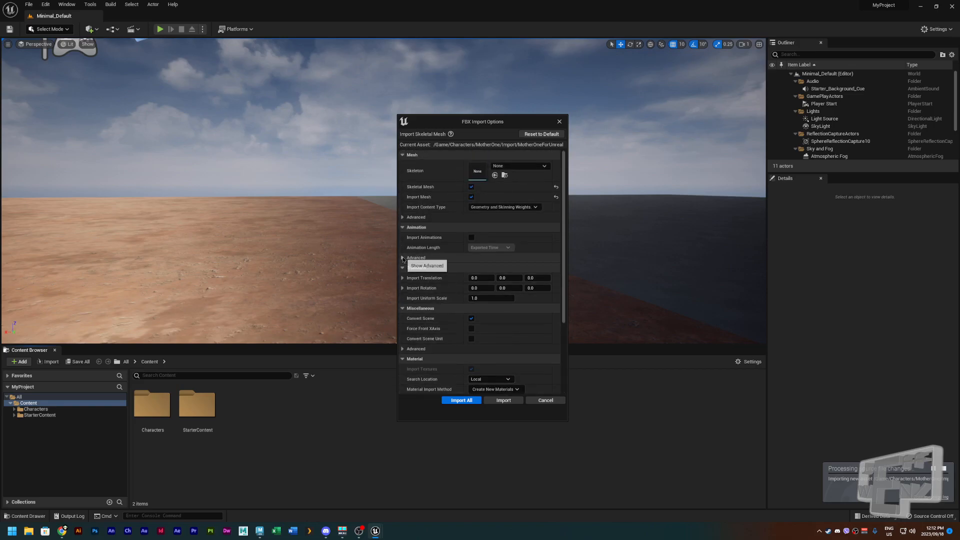
Review the advanced animation, transform, material and file information import options, leaving Import Animations off.
click(402, 258)
click(471, 348)
scroll(452, 320, down, 1)
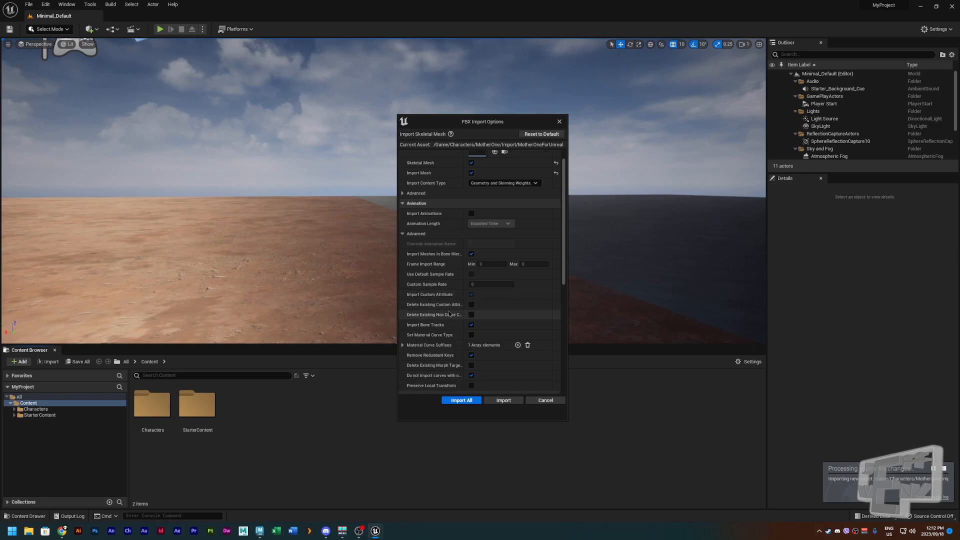
scroll(462, 325, down, 1)
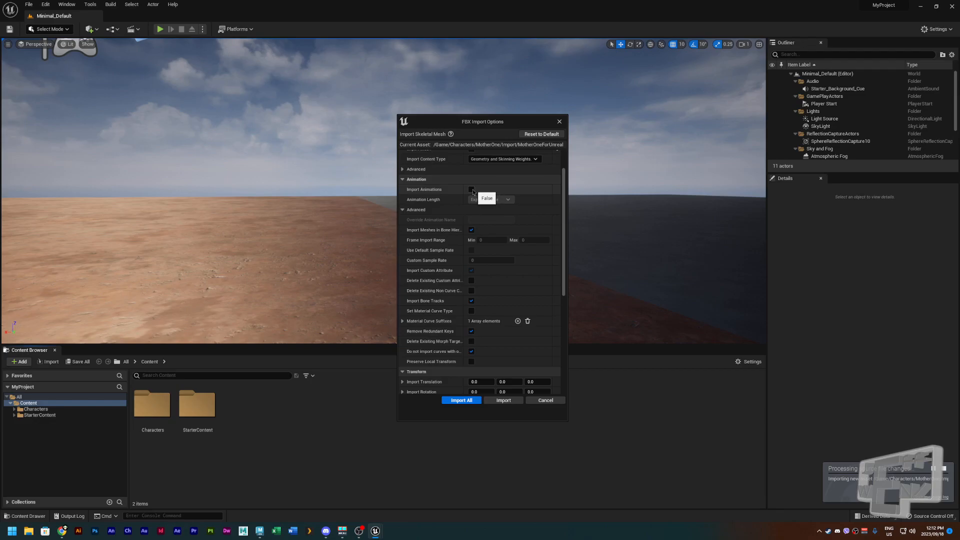
scroll(504, 342, down, 2)
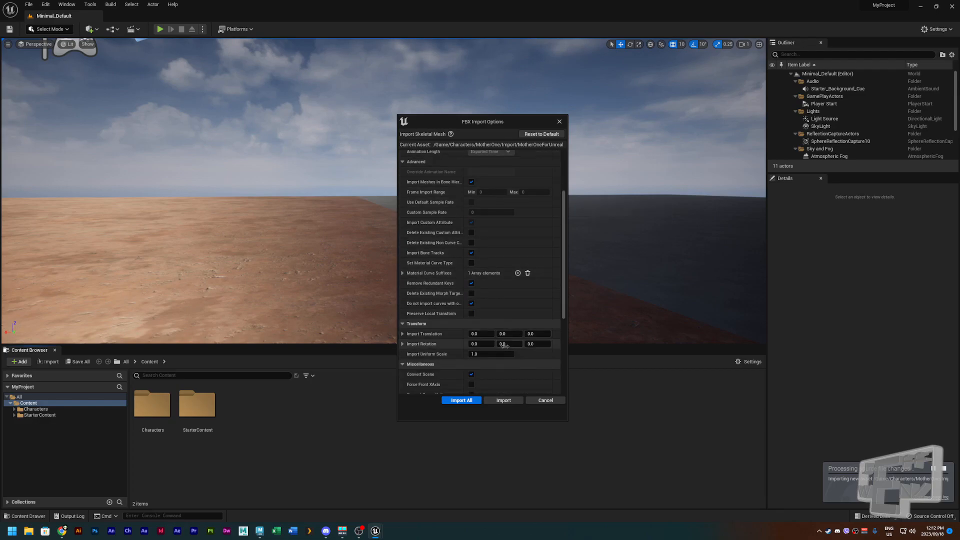
scroll(492, 375, down, 2)
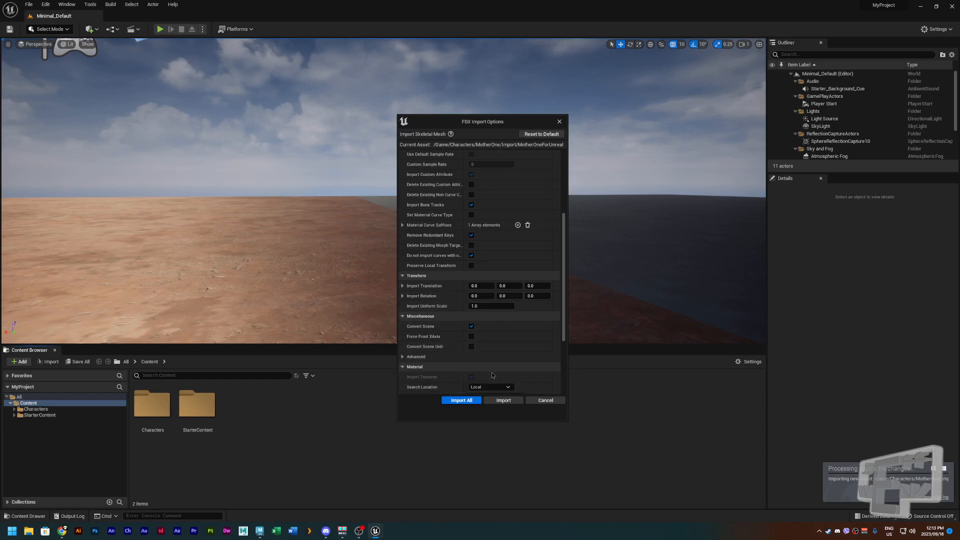
scroll(492, 375, down, 3)
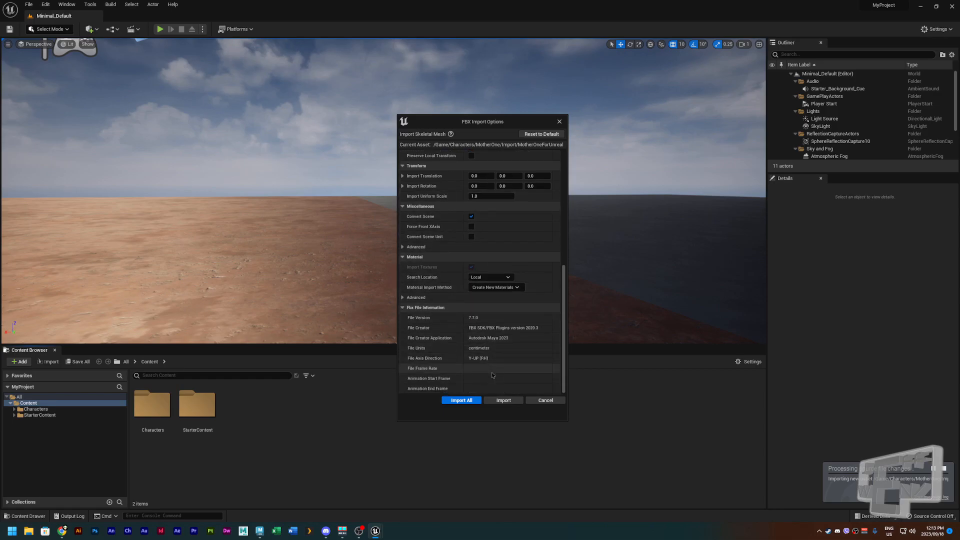
scroll(460, 306, up, 9)
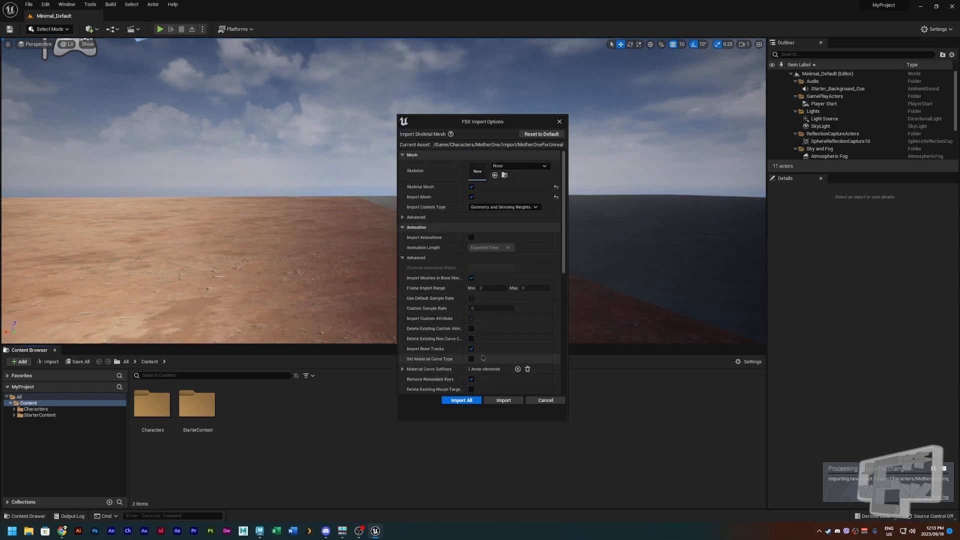
Enable Import Morph Targets in the advanced mesh options and import everything from the FBX file.
click(417, 218)
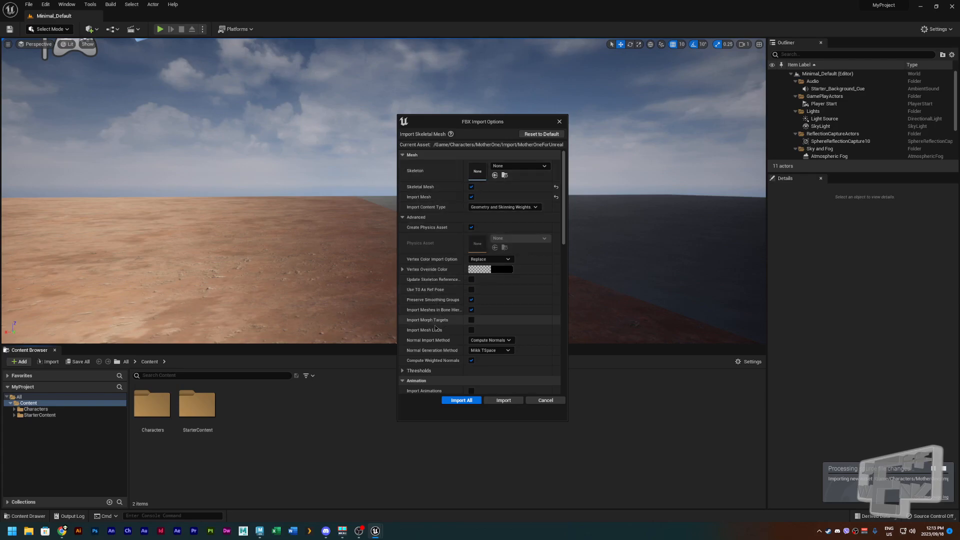
click(472, 320)
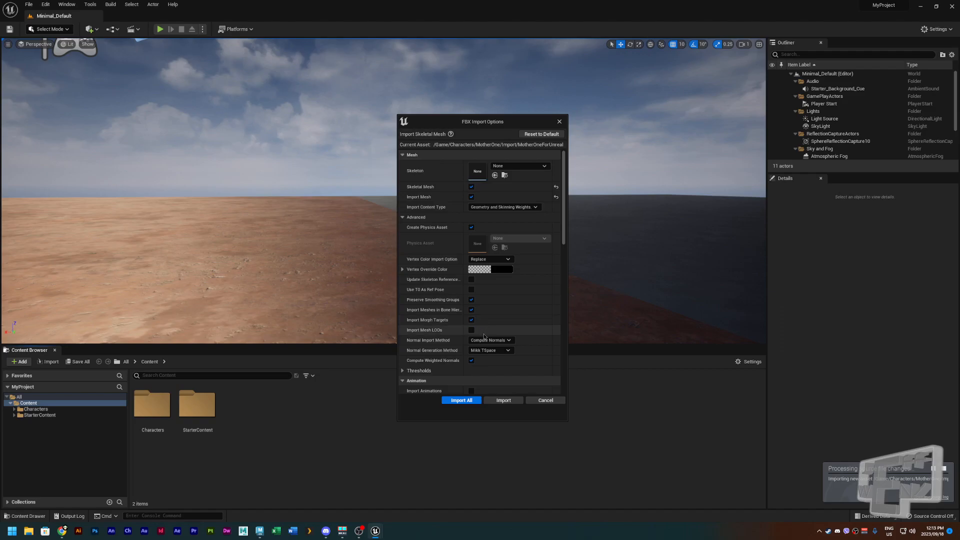
scroll(484, 337, down, 5)
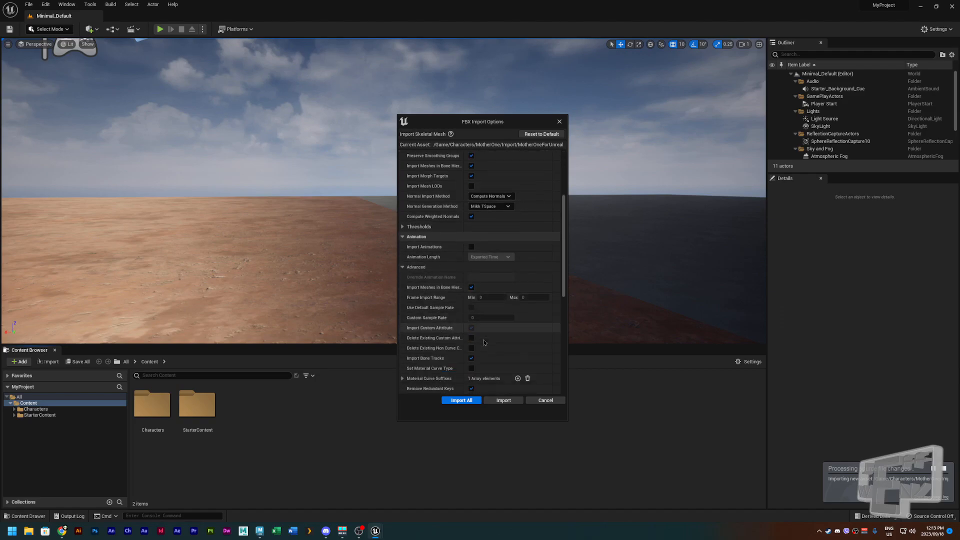
click(461, 400)
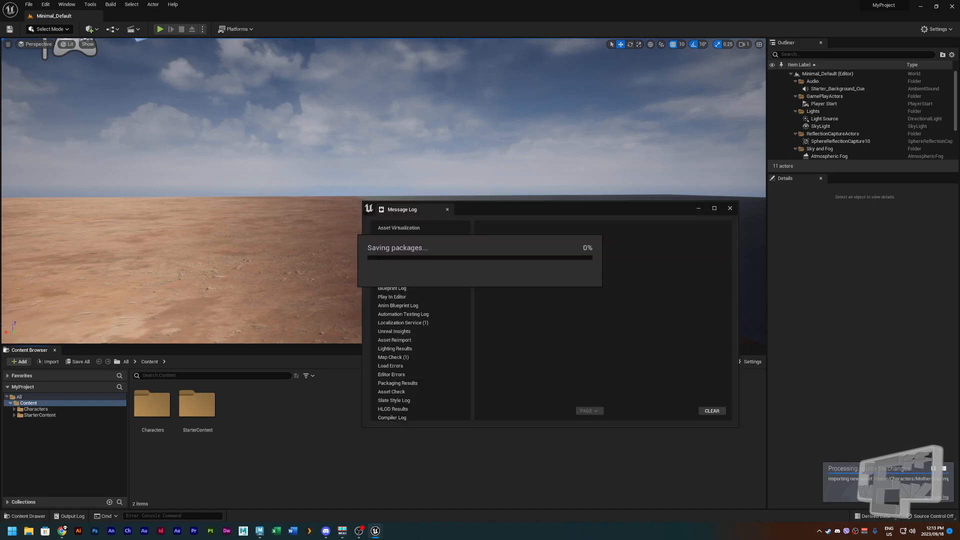
Read through the Message Log's FBX import messages and accept importing the other detected source content files.
scroll(567, 312, down, 10)
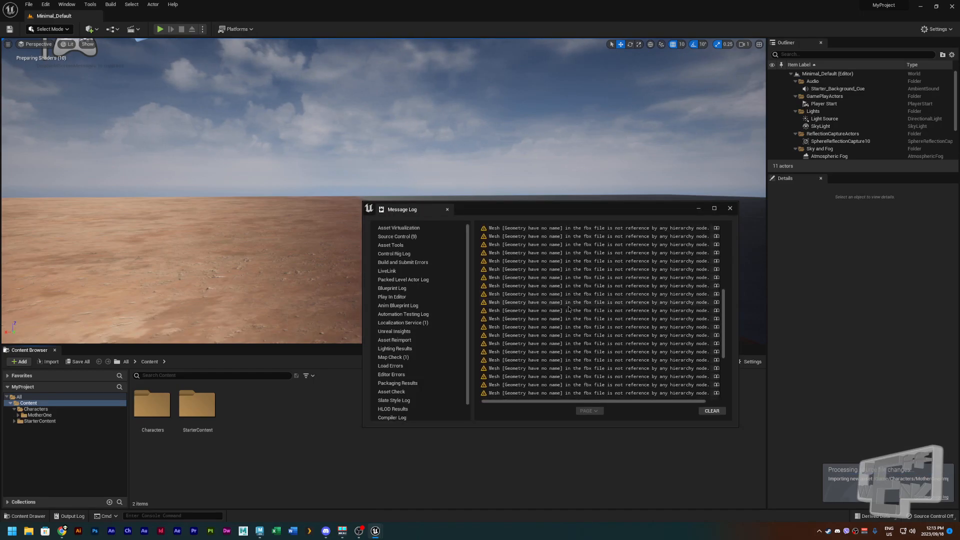
scroll(598, 345, up, 12)
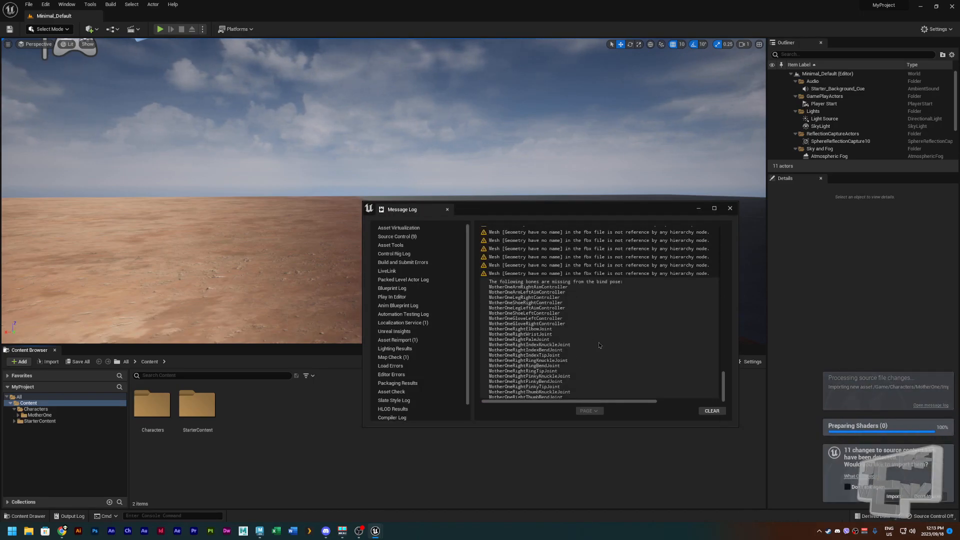
scroll(597, 343, up, 3)
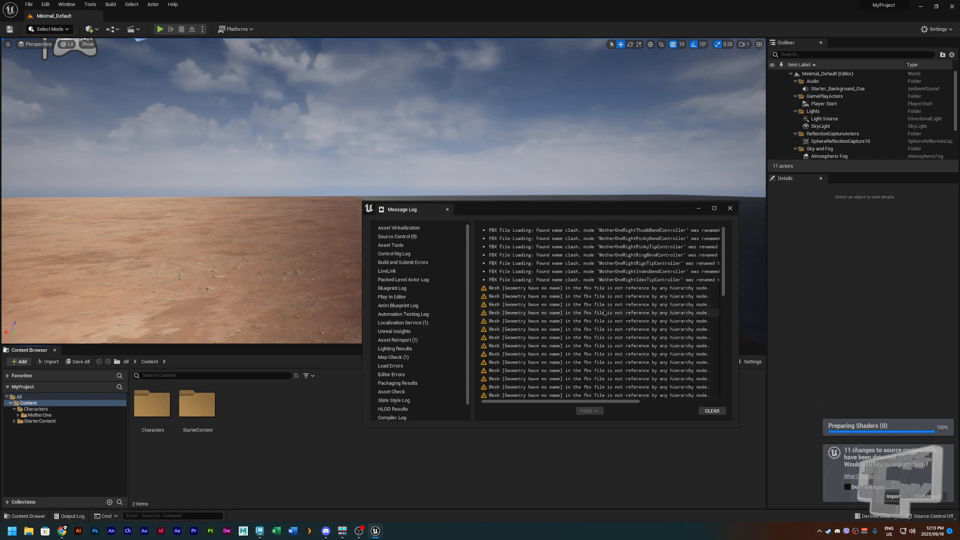
scroll(604, 314, down, 5)
scroll(604, 314, down, 3)
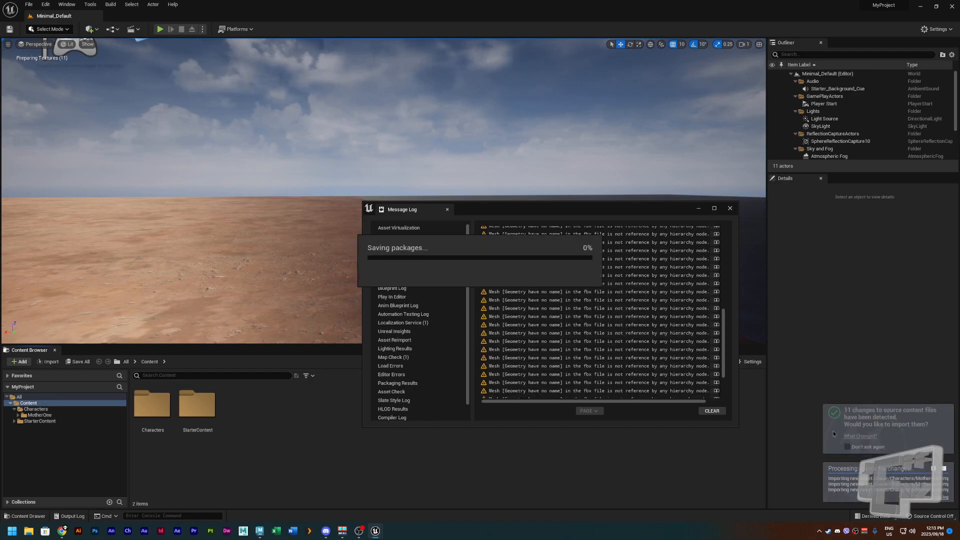
scroll(614, 328, down, 3)
scroll(613, 332, down, 3)
scroll(610, 336, down, 3)
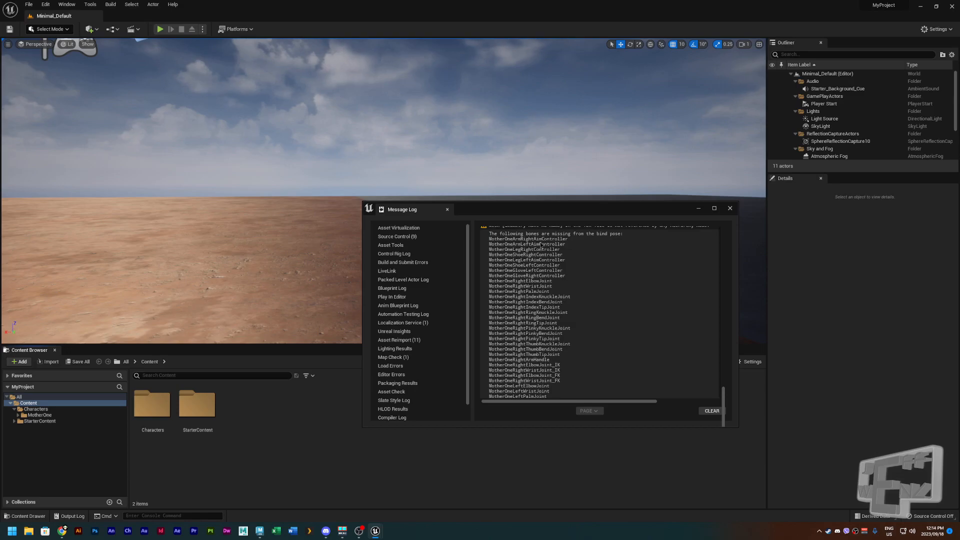
Examine the list of bones missing from the bind pose and the unreferenced mesh warnings in the Message Log.
click(532, 271)
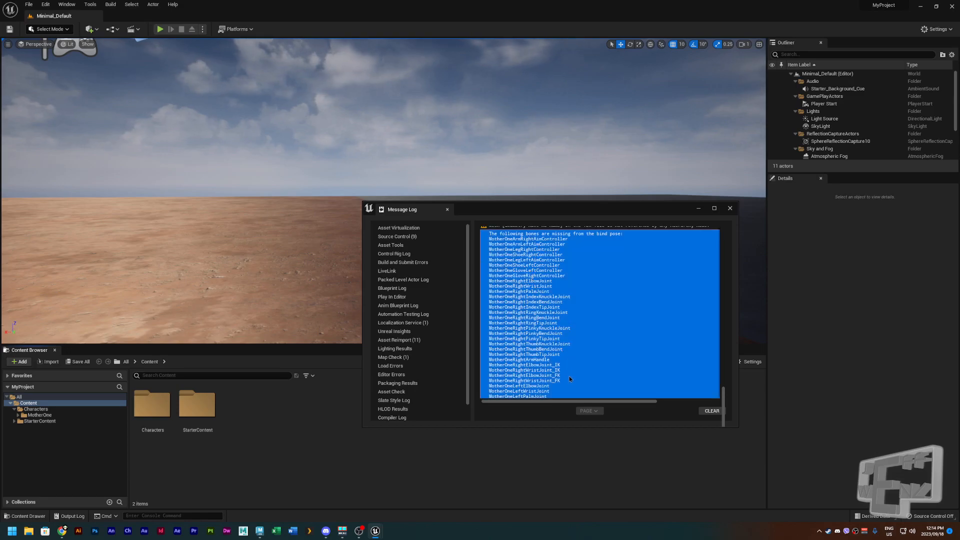
scroll(573, 370, up, 3)
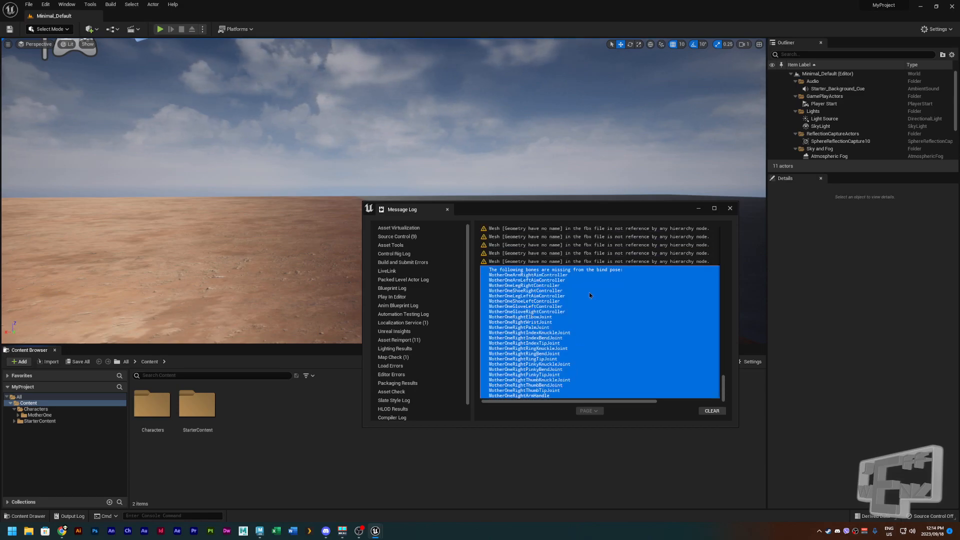
click(594, 261)
scroll(607, 343, up, 8)
scroll(607, 347, down, 10)
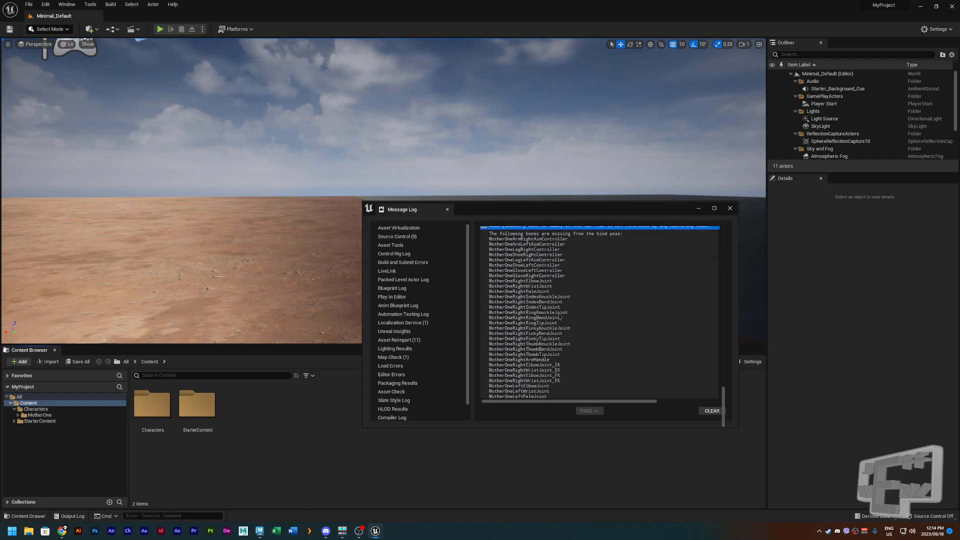
scroll(622, 382, up, 3)
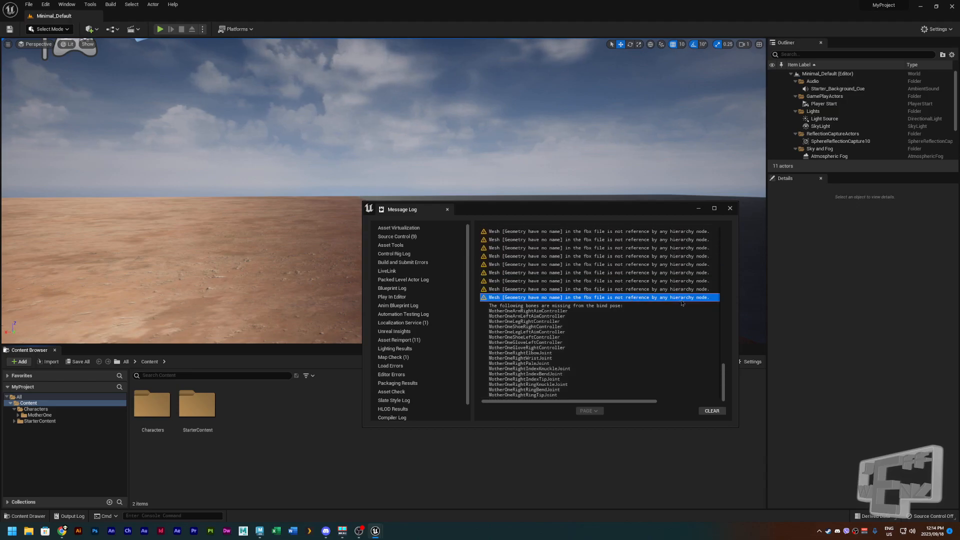
scroll(682, 304, up, 6)
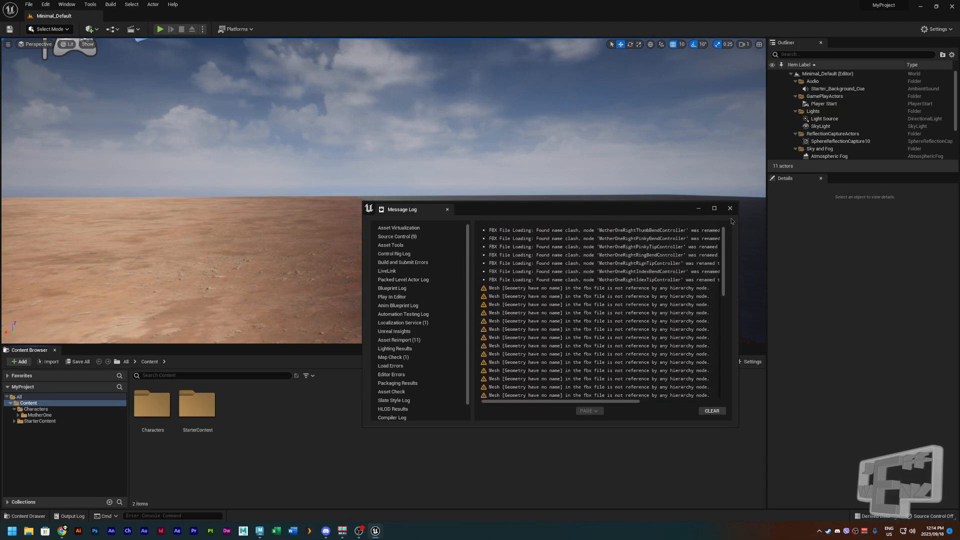
Clear the import messages and close the Message Log.
drag(673, 210, 662, 183)
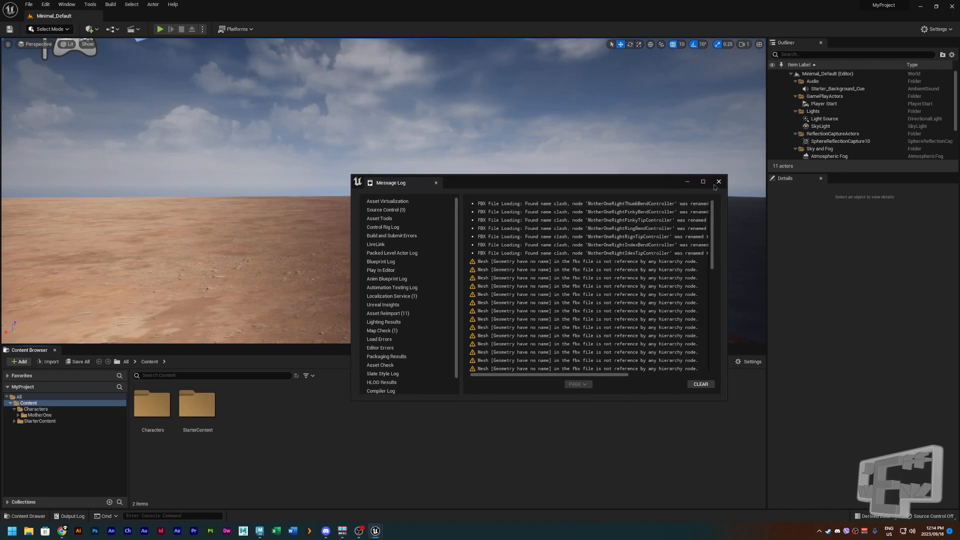
click(700, 384)
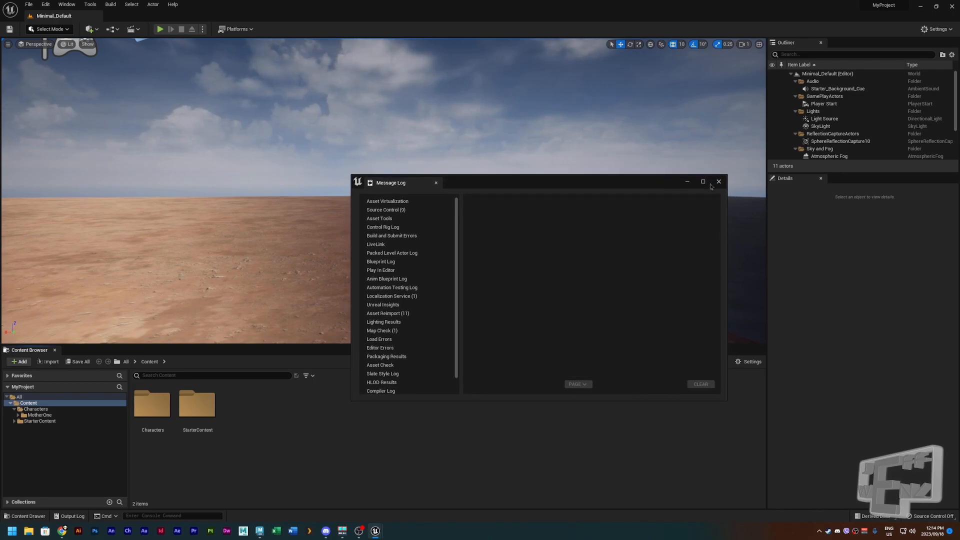
click(718, 183)
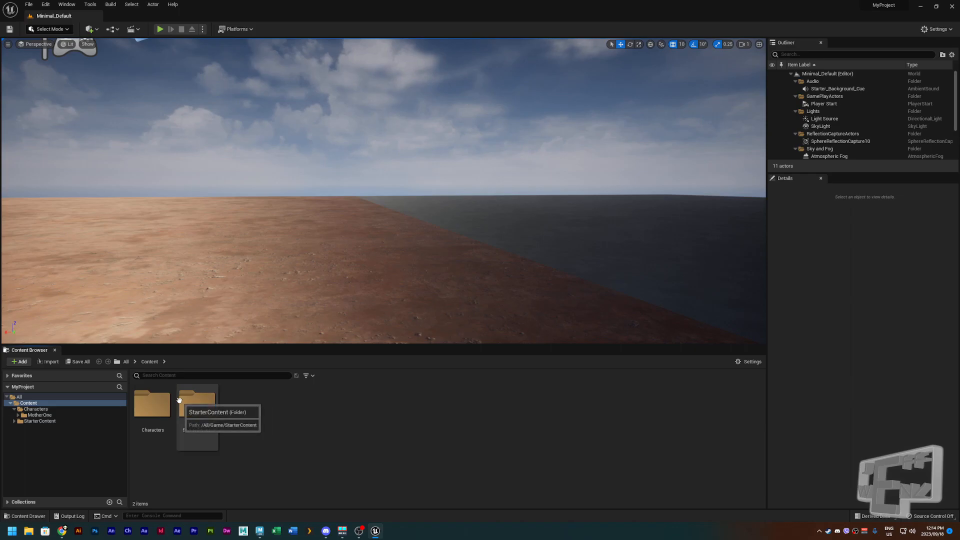
Open the Import folder inside Characters/MotherOne to show the imported assets.
double_click(152, 405)
double_click(163, 409)
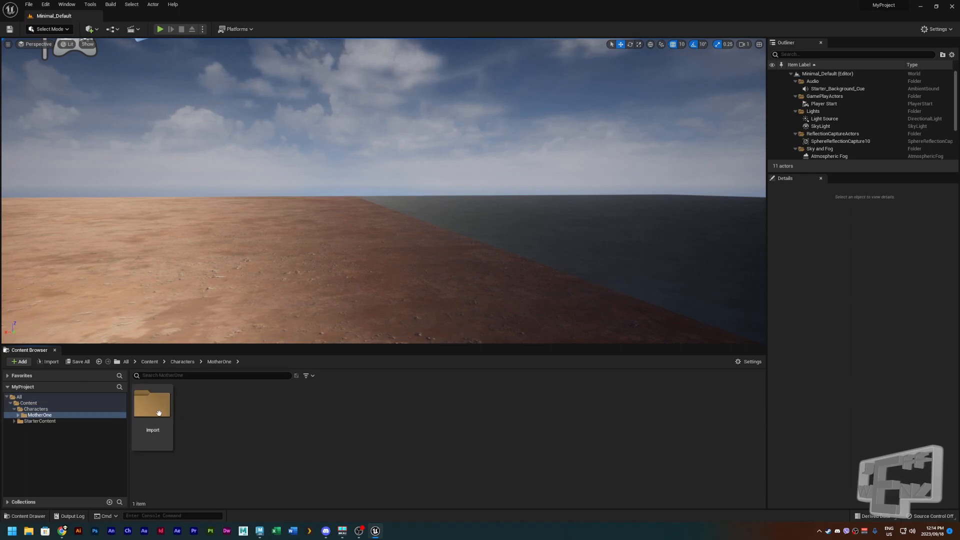
double_click(163, 414)
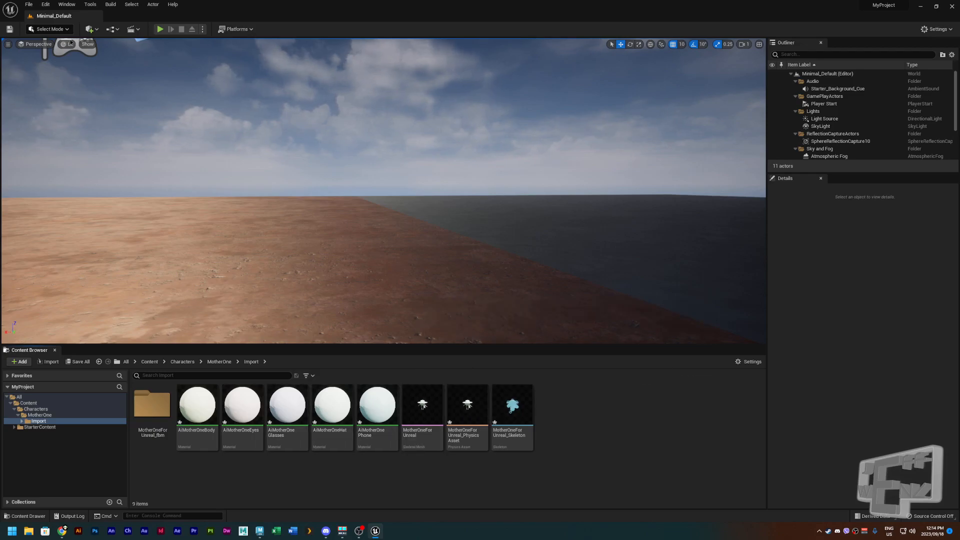
Open the Live Link window from the Virtual Production tools.
click(29, 4)
mouse_move(46, 4)
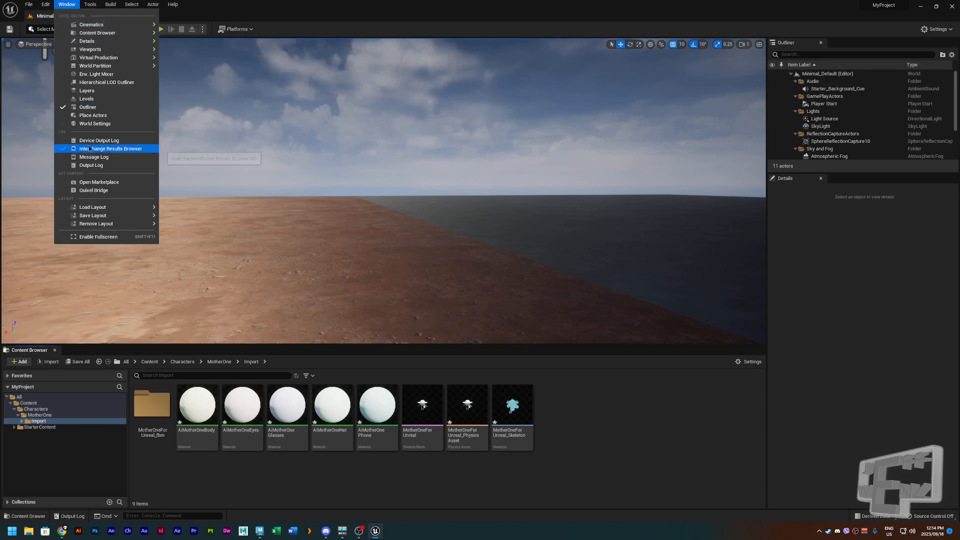
mouse_move(107, 60)
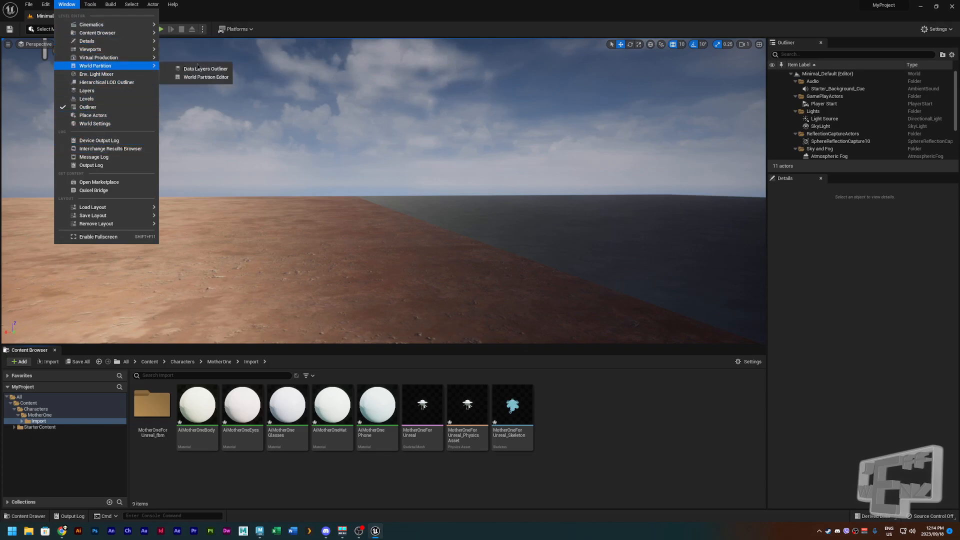
click(186, 61)
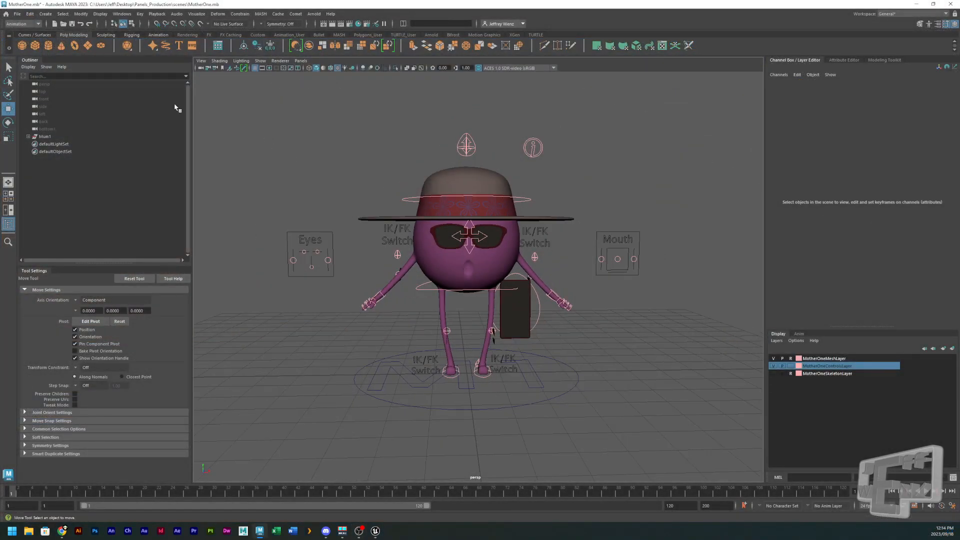
In Maya, open the Unreal Live Link window and position it over the viewport.
drag(294, 91, 691, 425)
click(295, 144)
click(17, 14)
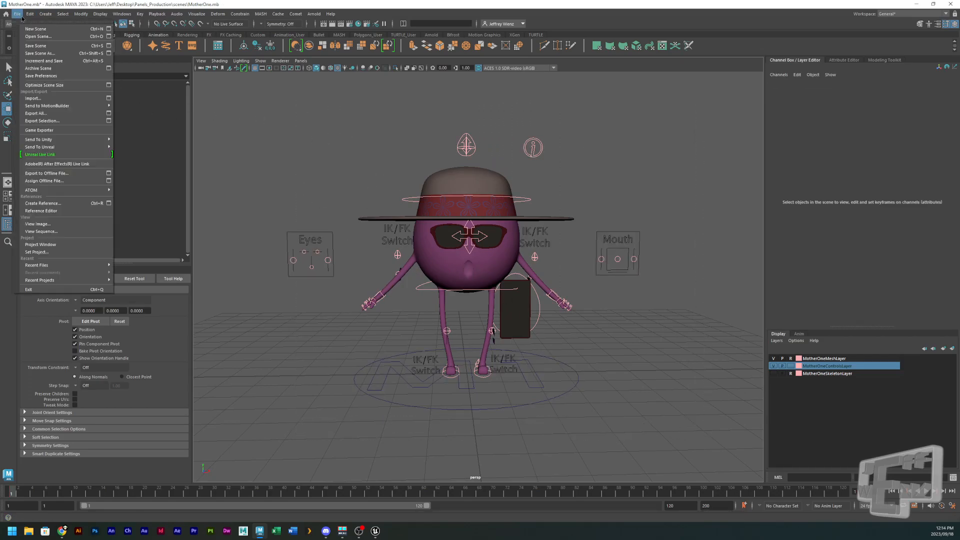
click(44, 155)
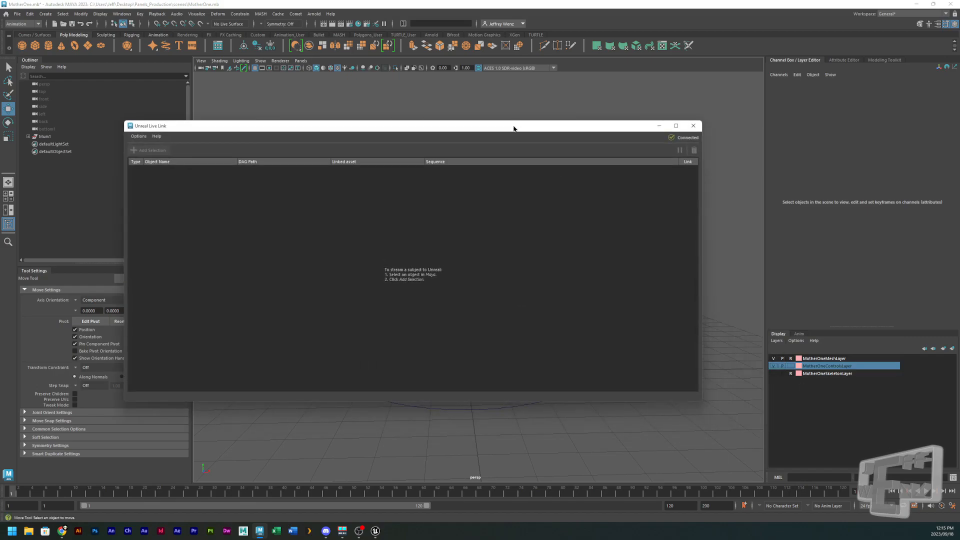
drag(514, 129, 544, 121)
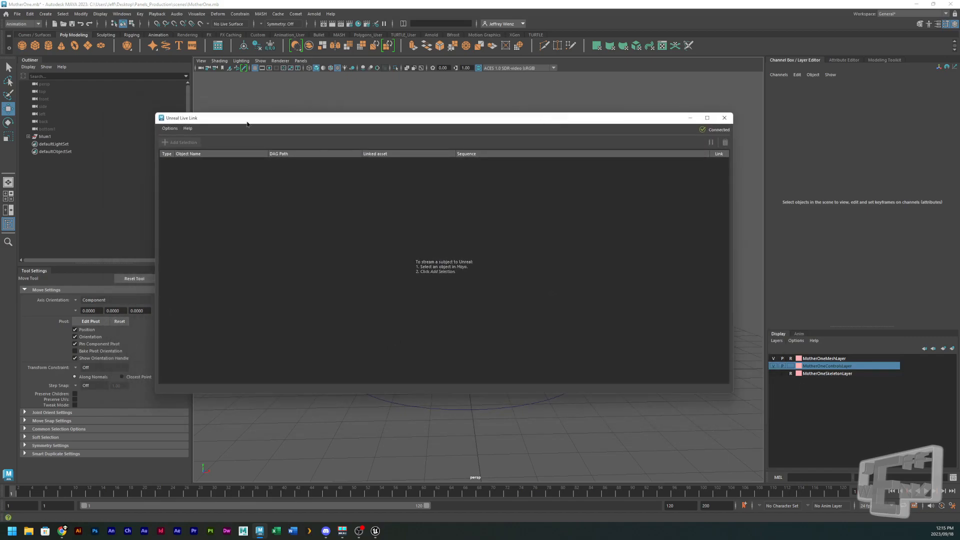
Add the Mum1 root from the Outliner as a streamed subject and set its type to Animation.
click(44, 136)
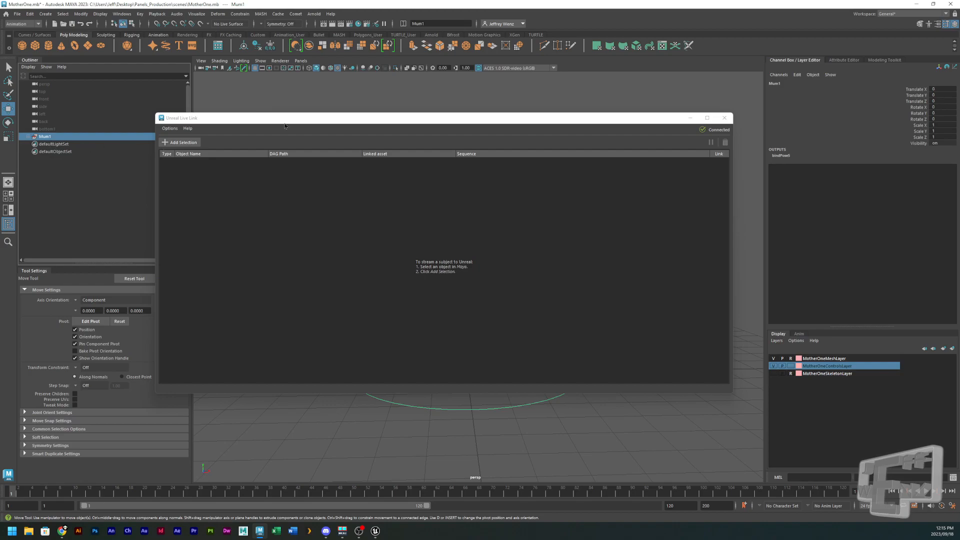
mouse_move(295, 120)
mouse_down()
mouse_move(298, 167)
mouse_move(297, 131)
mouse_up()
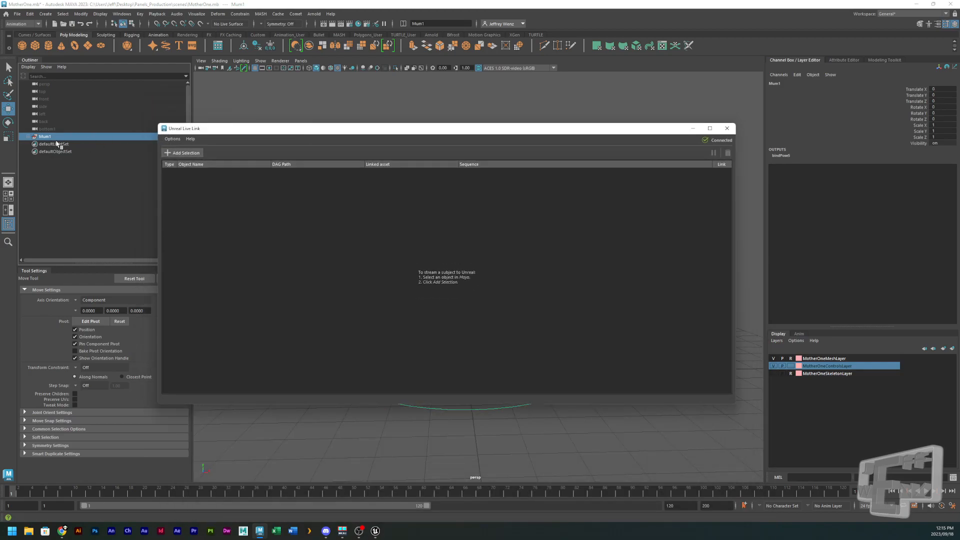
click(186, 153)
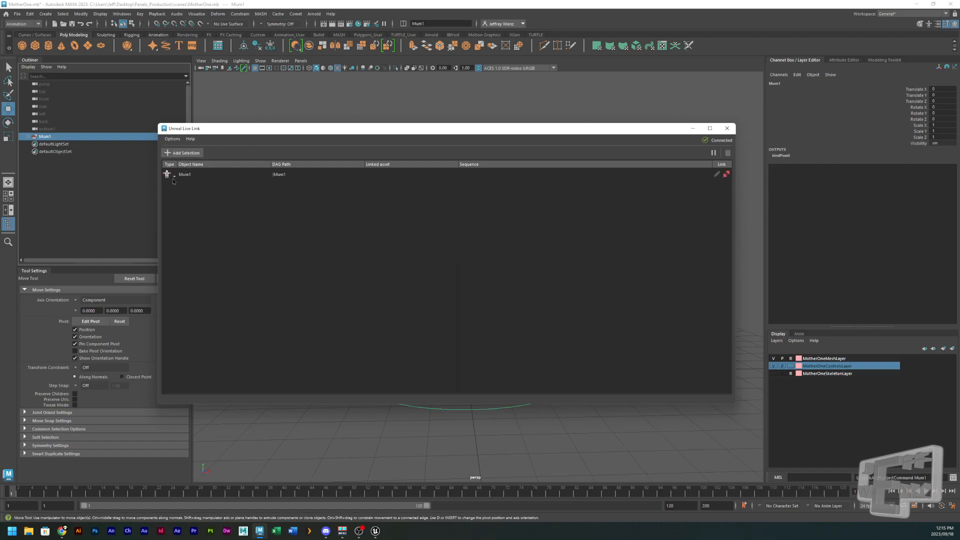
click(174, 176)
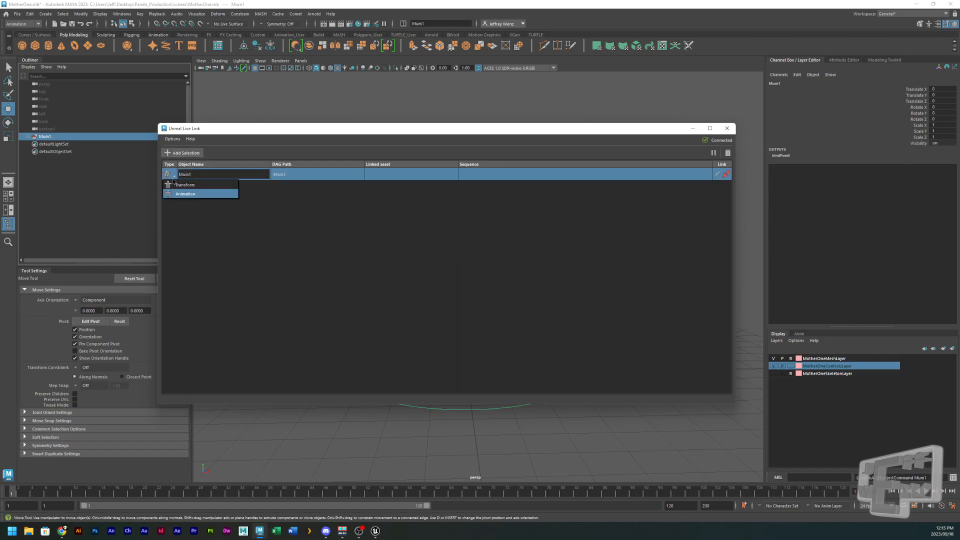
click(204, 197)
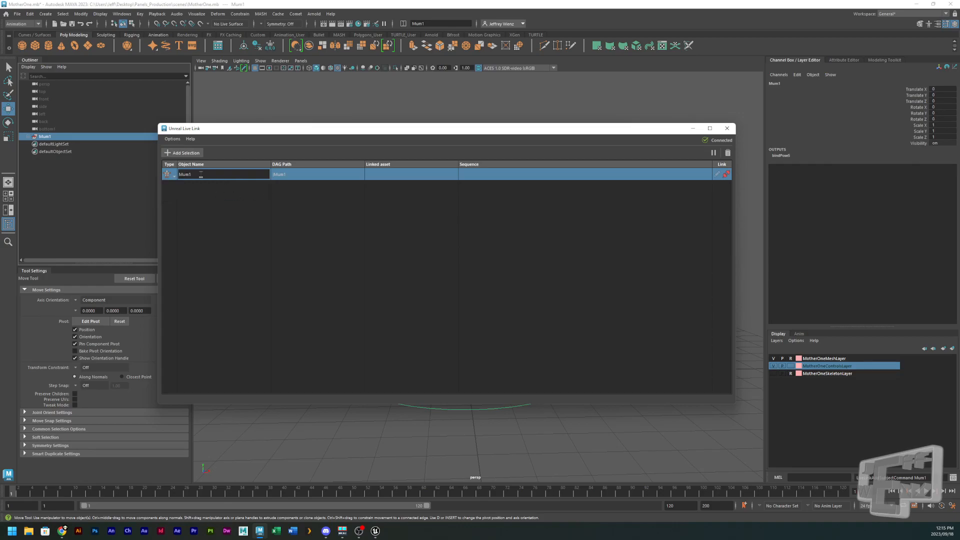
Start linking the Mum1 subject to an Unreal asset and choose MotherOneForUnreal_Skeleton in /Game/Characters/MotherOne/Import.
key(alt+Tab)
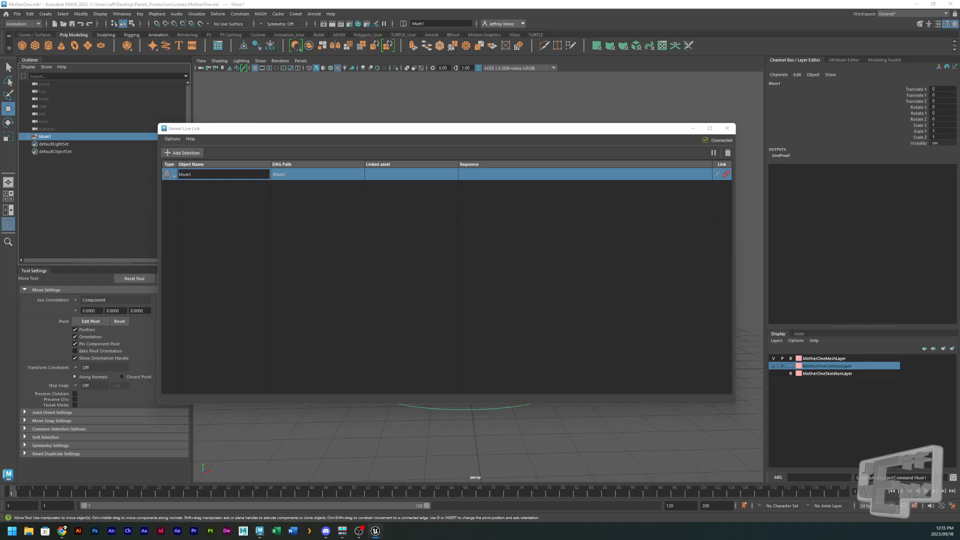
click(678, 194)
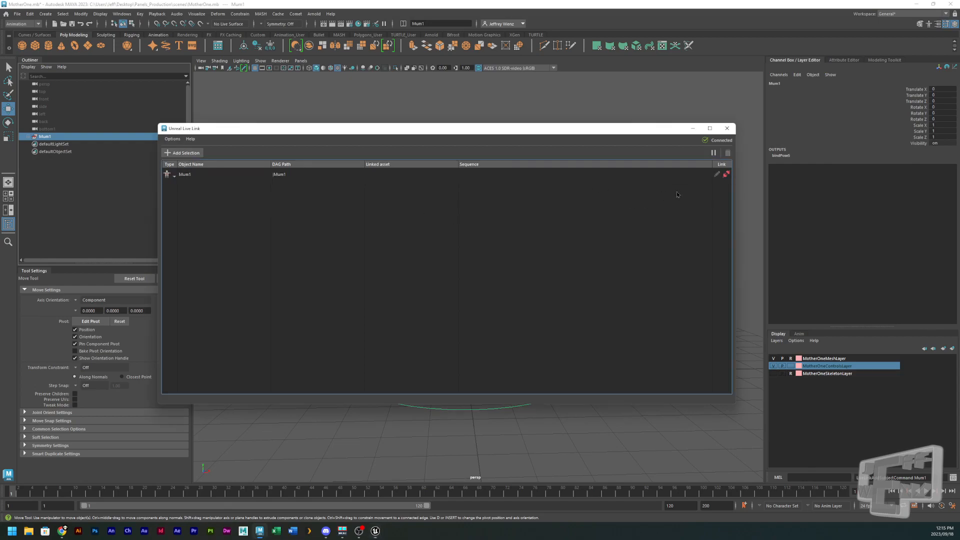
click(687, 178)
click(724, 175)
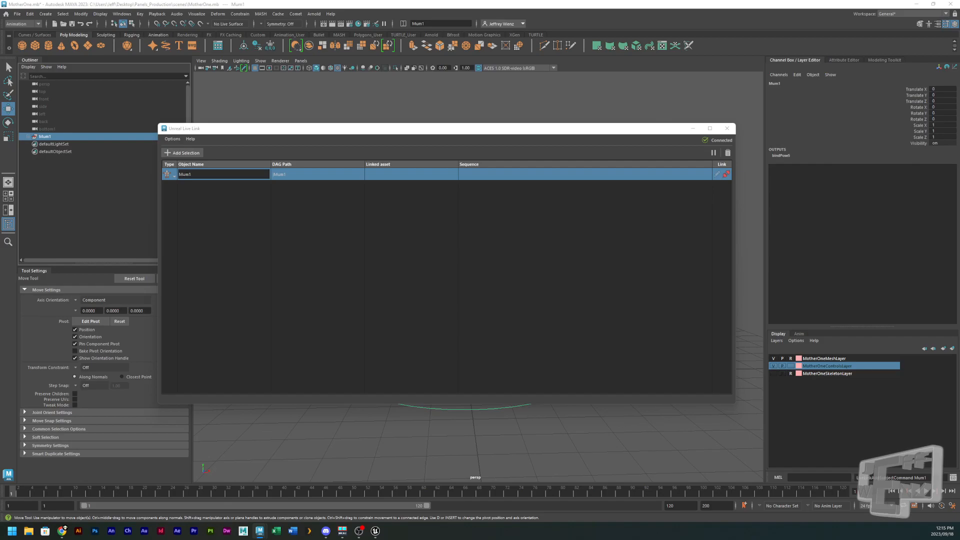
drag(355, 150, 334, 146)
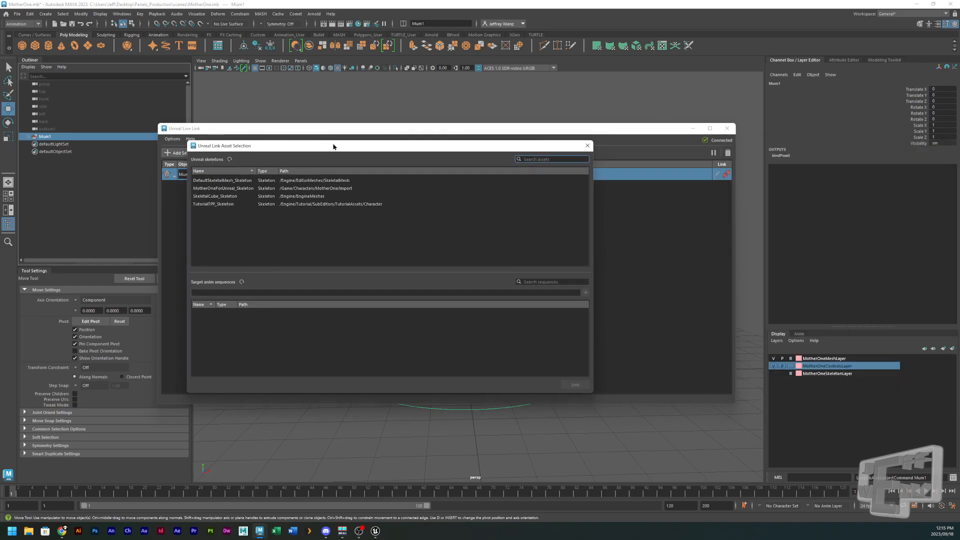
click(308, 190)
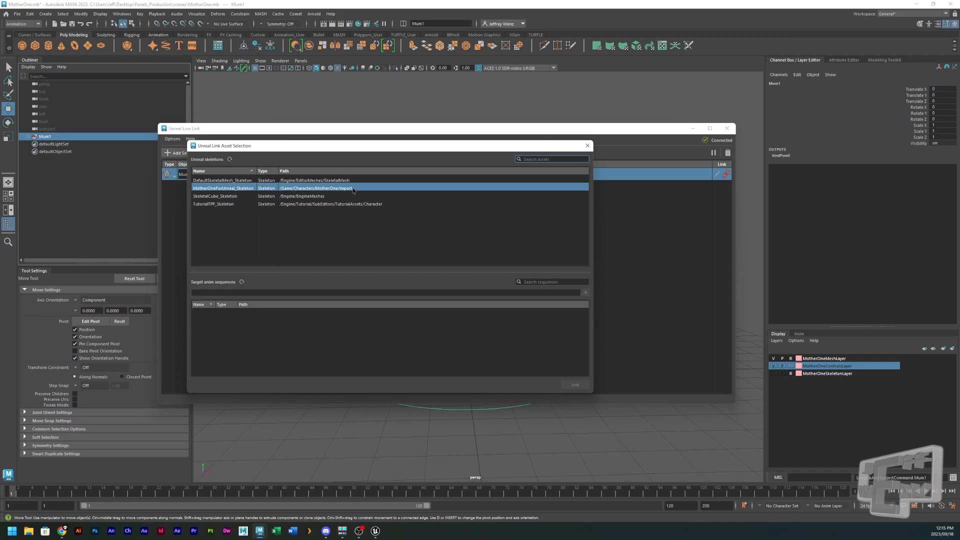
Create the target anim sequence Characters/MotherOne/MotherAnimSec and link the Mum1 subject to it.
click(283, 293)
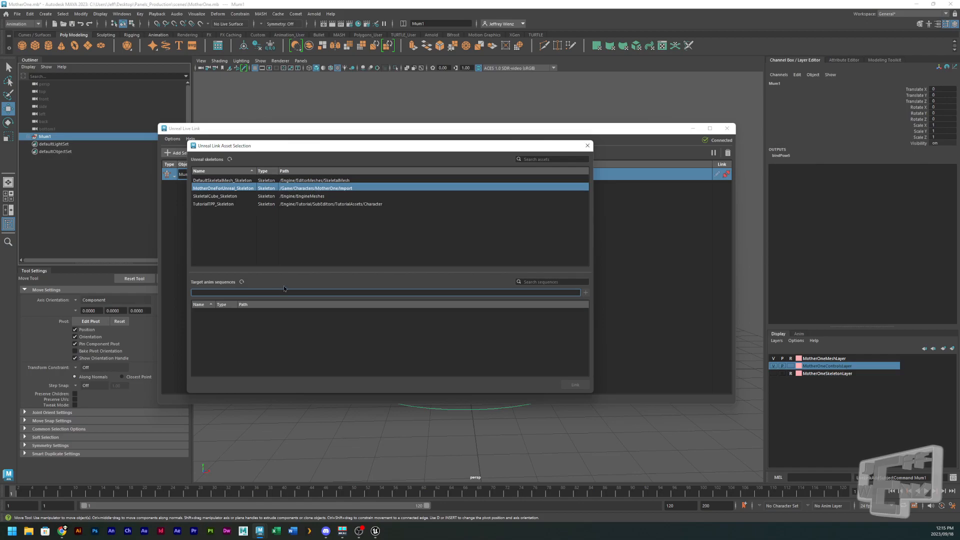
text(Characters/Mothe)
text(rOne/Mother)
drag(238, 292, 271, 298)
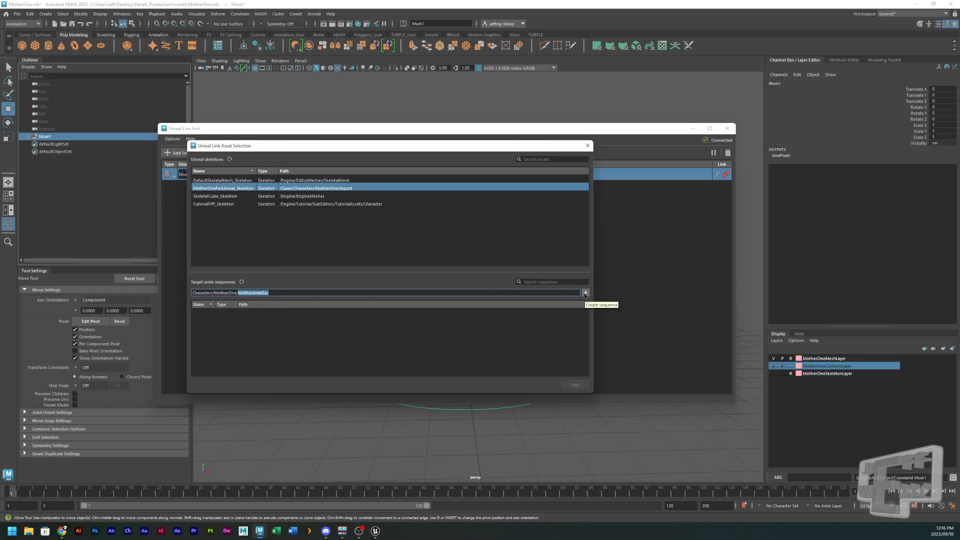
click(585, 295)
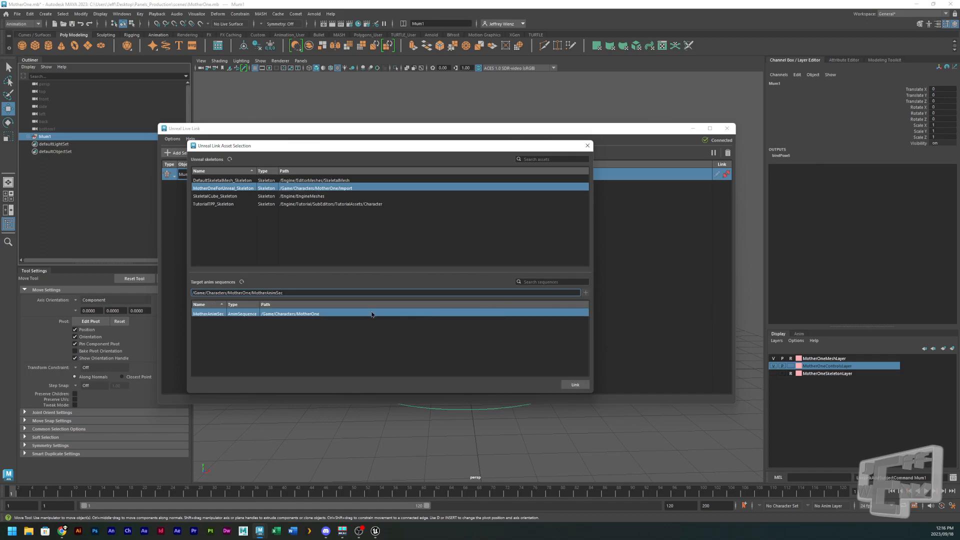
click(570, 386)
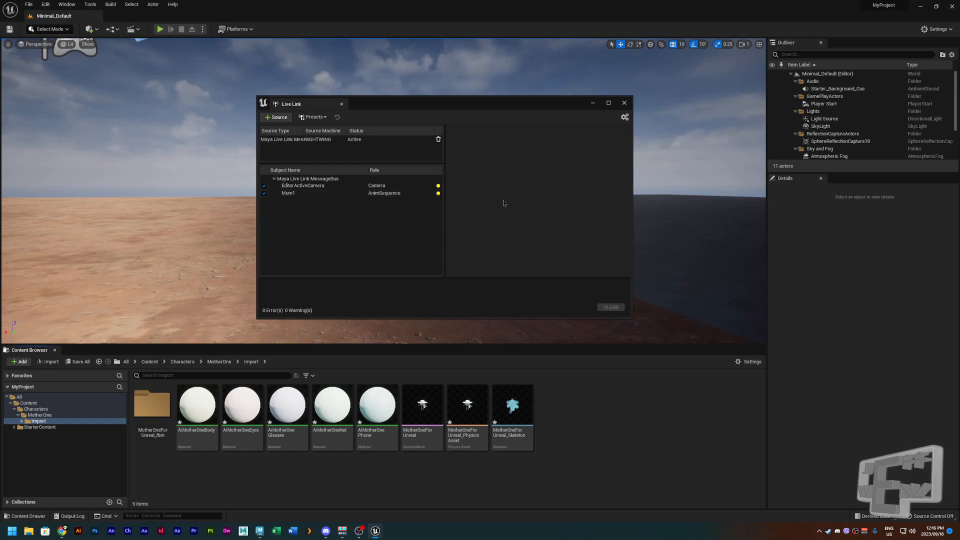
In Unreal Engine, close the Live Link window and place MotherAnimSec from the MotherOne folder into the level.
click(625, 103)
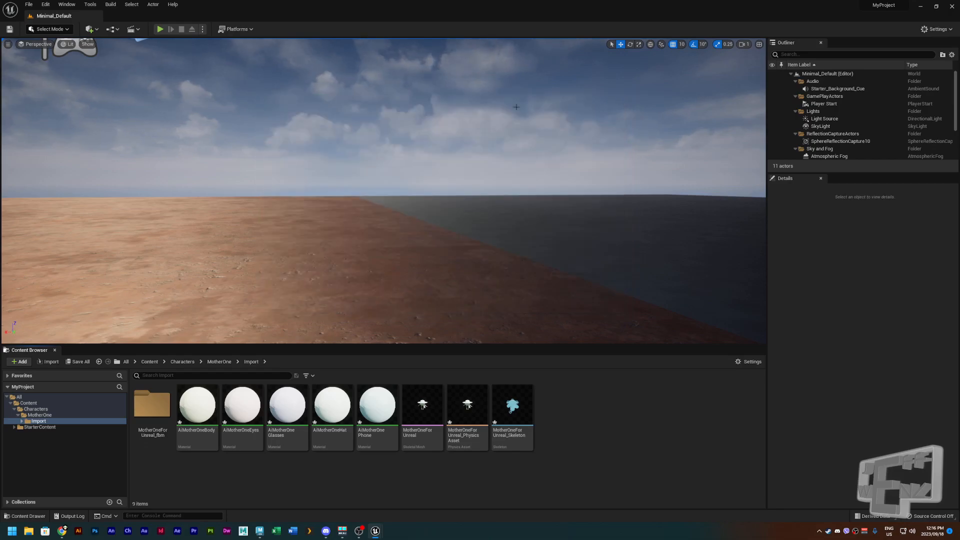
click(55, 415)
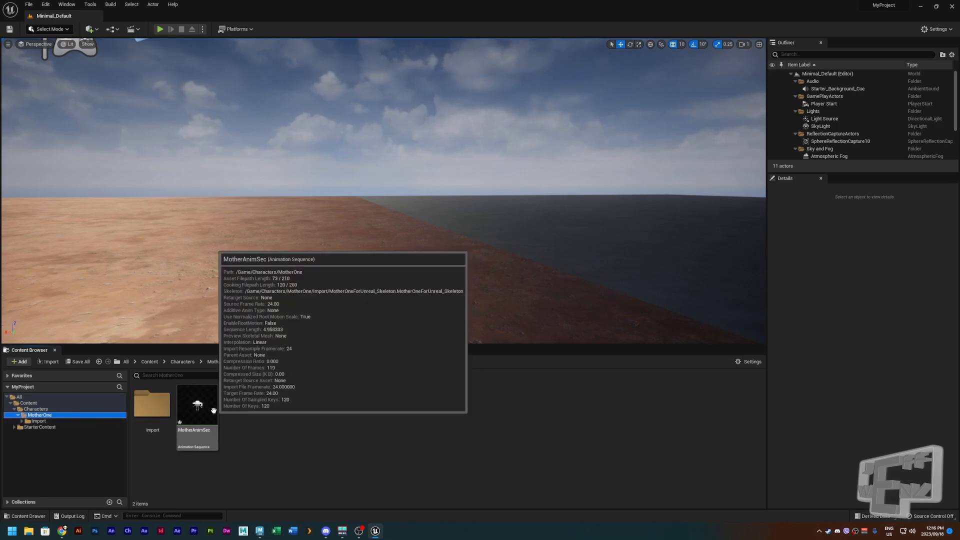
drag(198, 412, 374, 292)
Set the grid snap size to 5 and raise the placed character to Z 35.
click(702, 44)
click(680, 44)
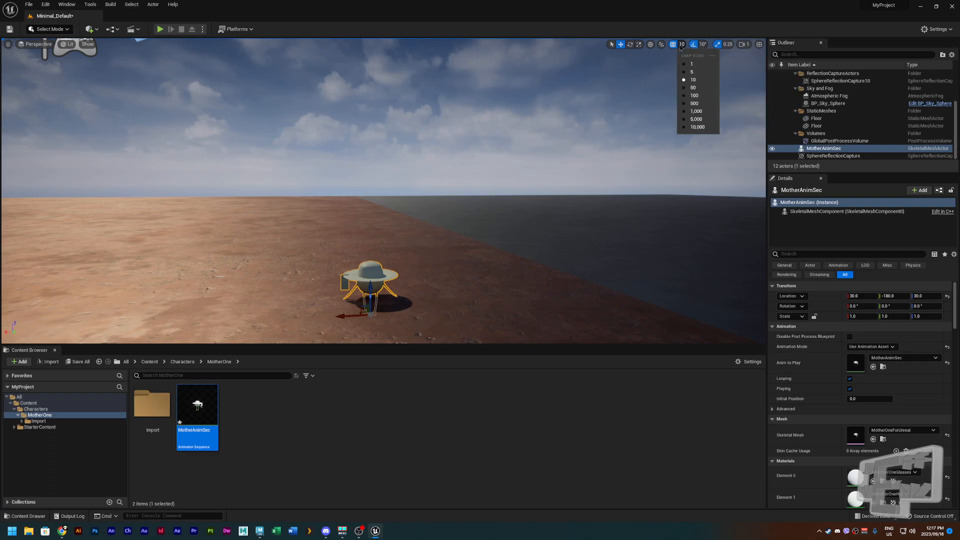
click(691, 72)
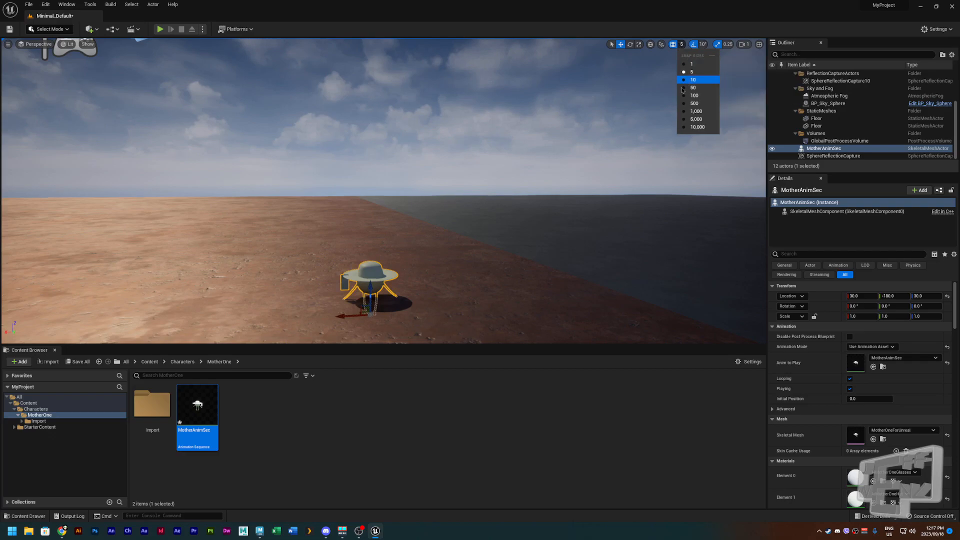
click(370, 287)
drag(370, 288, 379, 223)
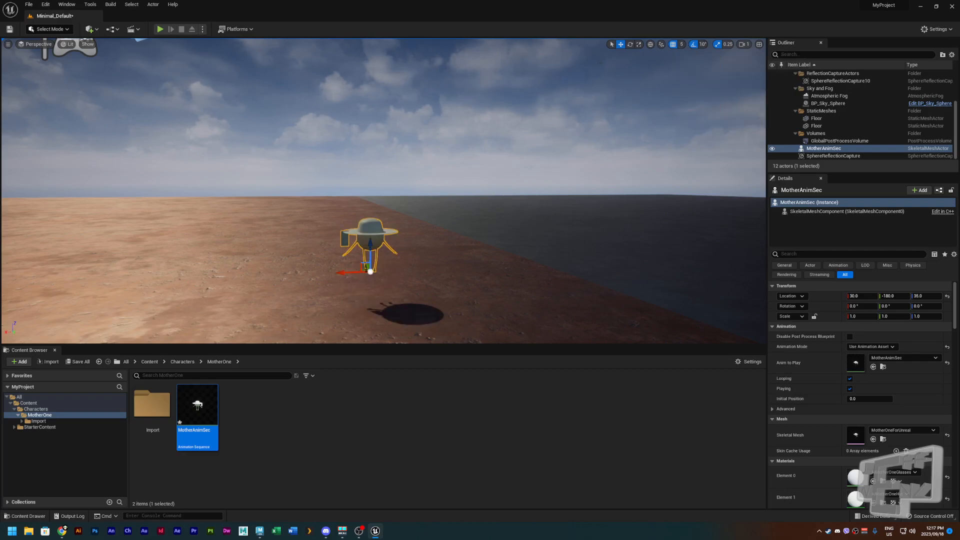
Set the grid snap size to 1 and lower the character to Z 32.
click(702, 44)
click(679, 44)
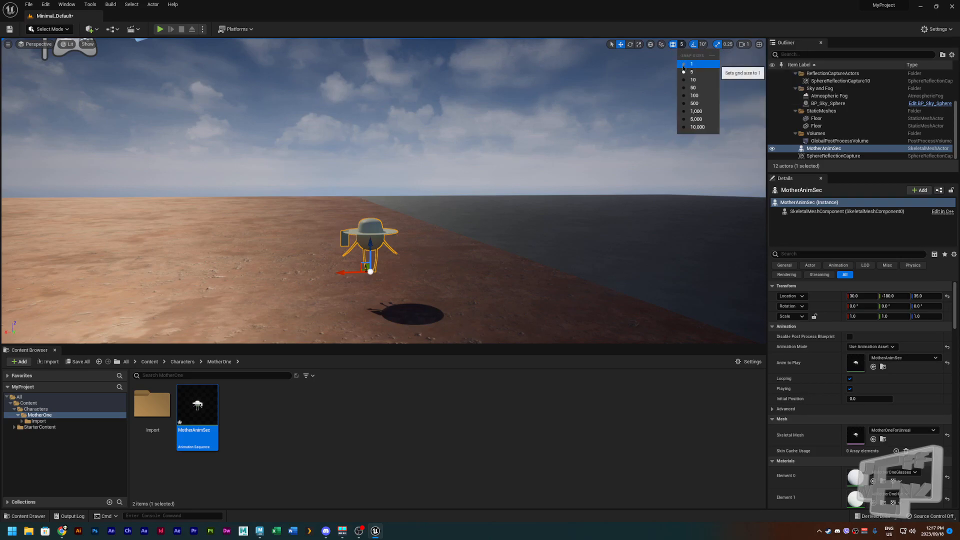
click(691, 64)
drag(370, 250, 369, 273)
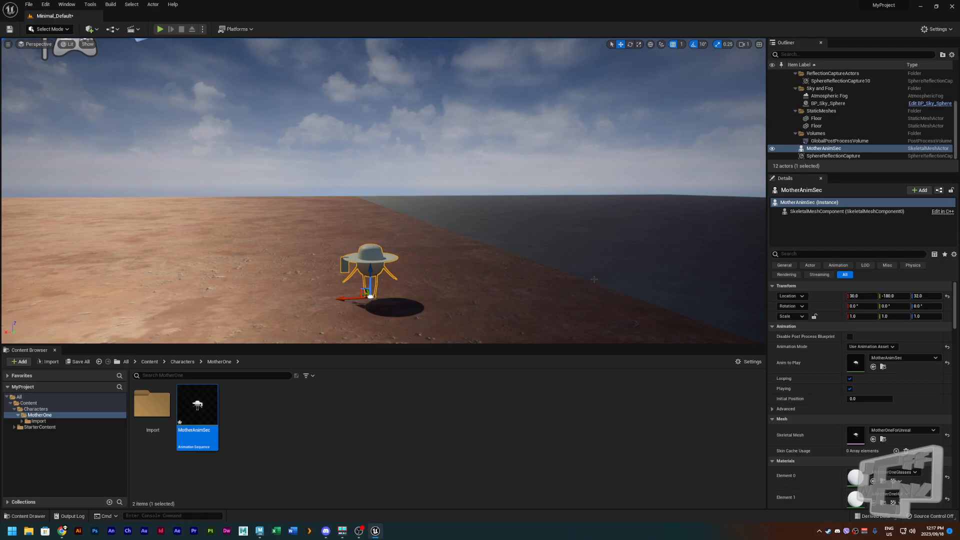
Scale the MotherAnimSec character up uniformly to 5.0 and frame it from the front.
key(r)
drag(370, 295, 373, 295)
scroll(373, 295, down, 6)
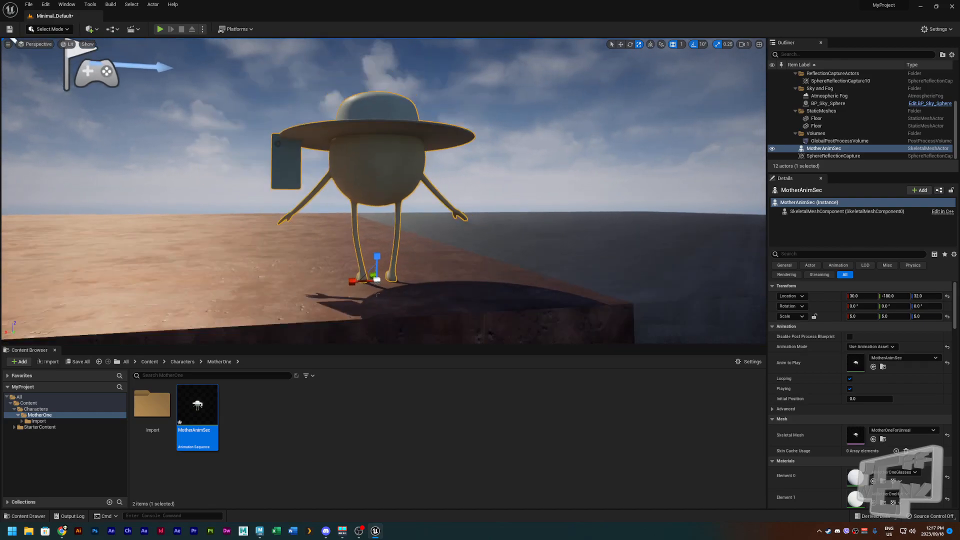
scroll(358, 287, up, 1)
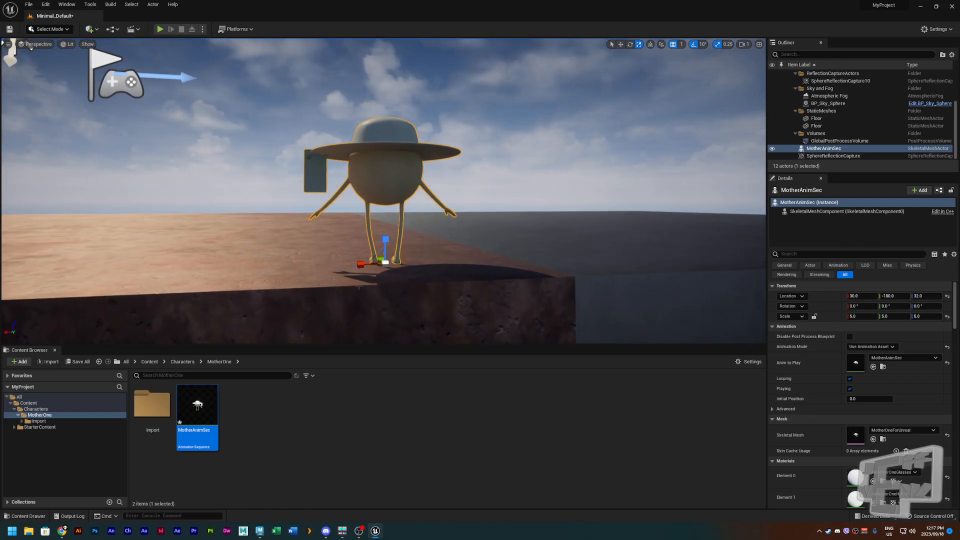
alt+drag(356, 278, 612, 268)
scroll(375, 236, up, 1)
scroll(375, 236, down, 2)
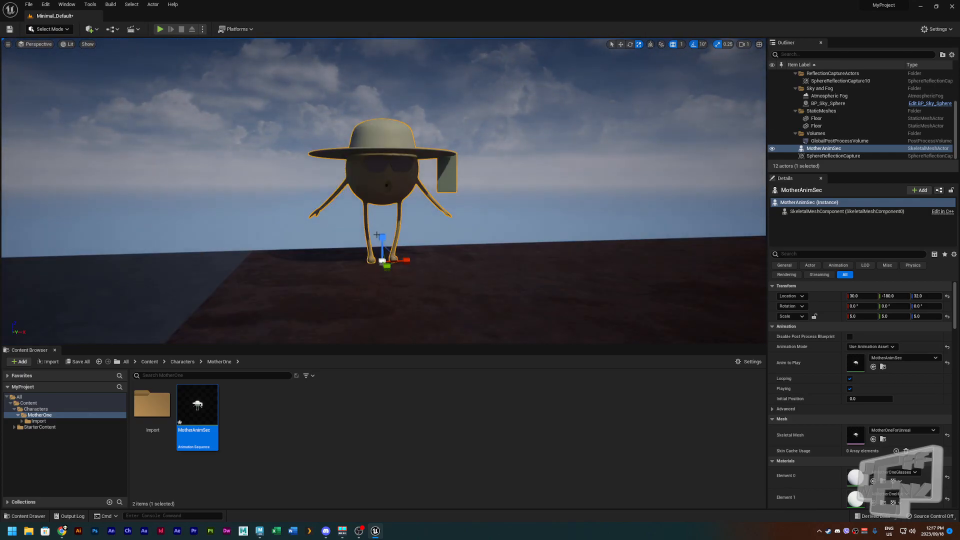
right_drag(422, 224, 412, 258)
key(w)
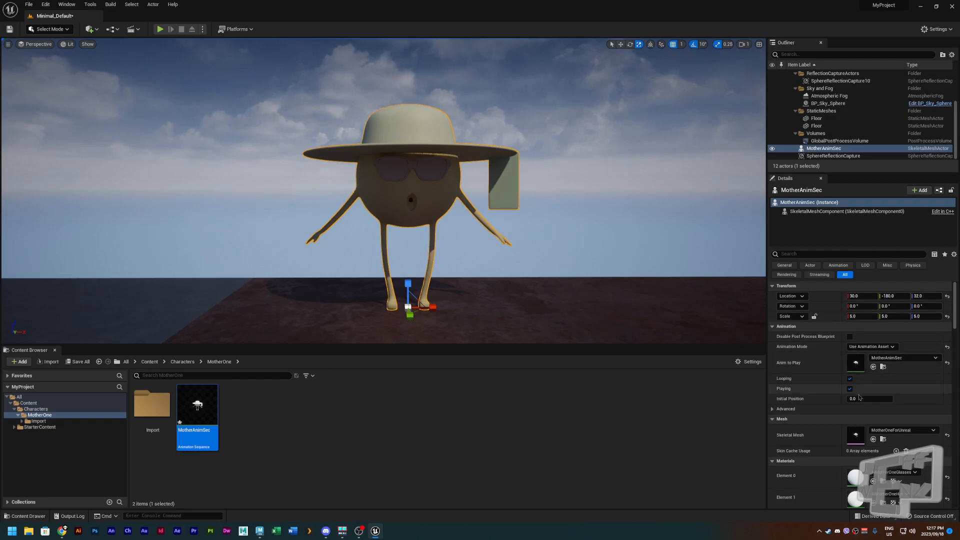
Enable Update Animation in Editor in the advanced Skeletal Mesh settings of the MotherAnimSec actor.
scroll(839, 392, down, 10)
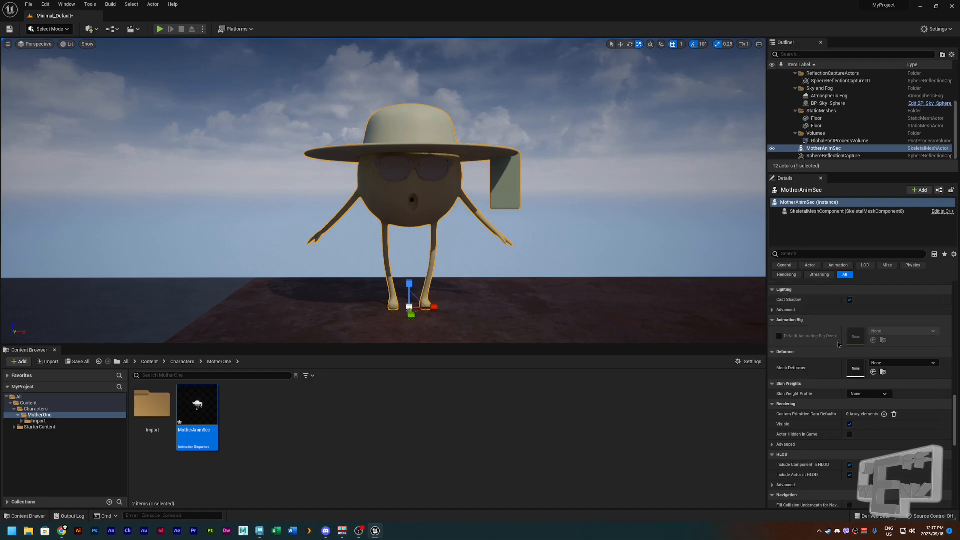
scroll(835, 340, up, 8)
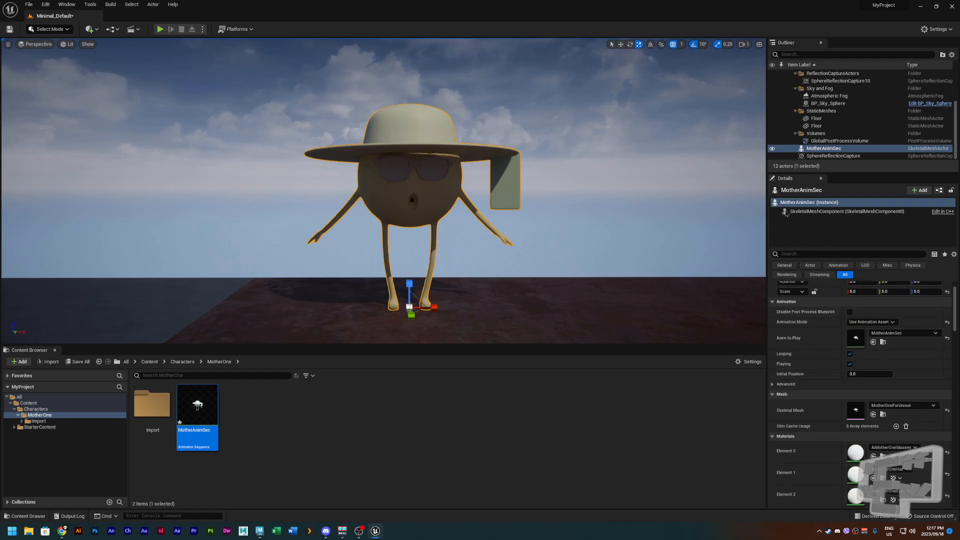
scroll(831, 400, down, 15)
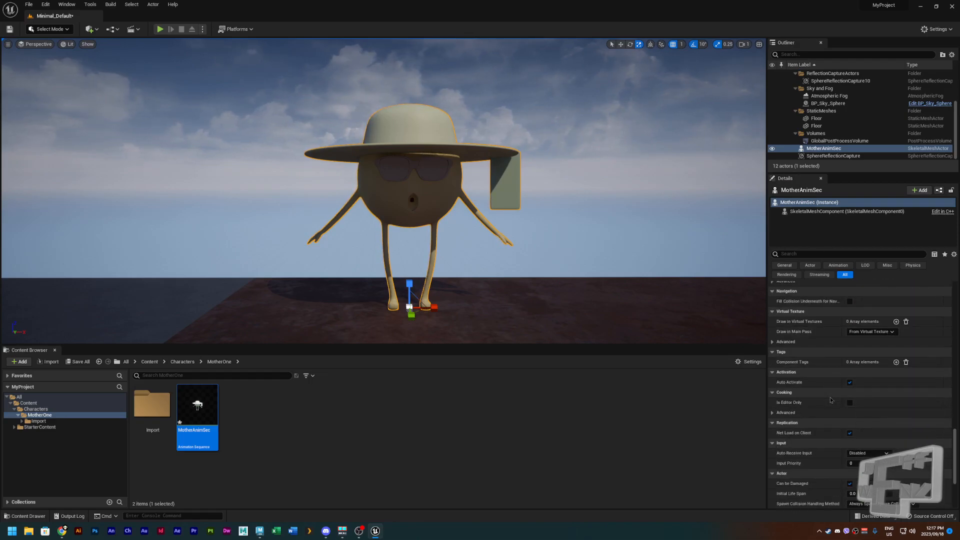
scroll(831, 400, down, 5)
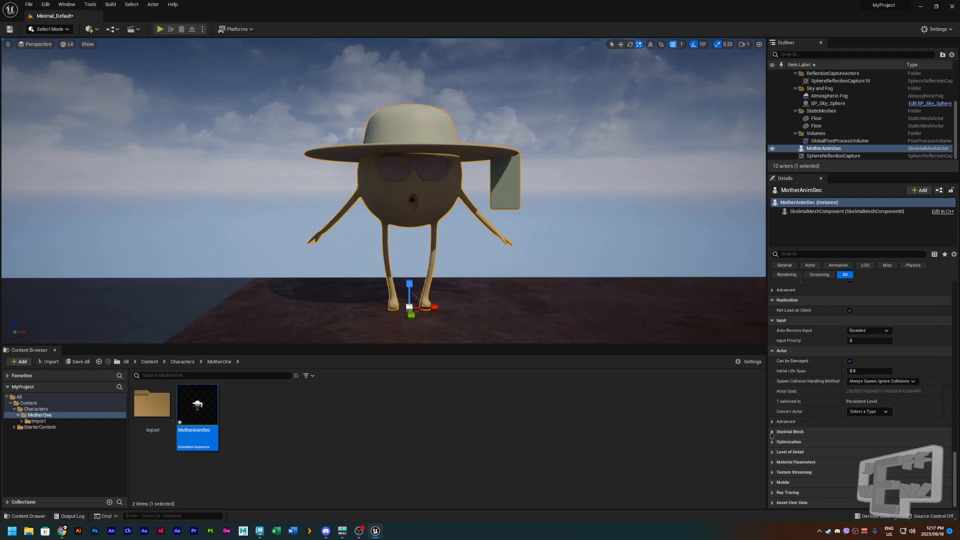
click(772, 432)
scroll(800, 438, down, 4)
scroll(805, 438, down, 1)
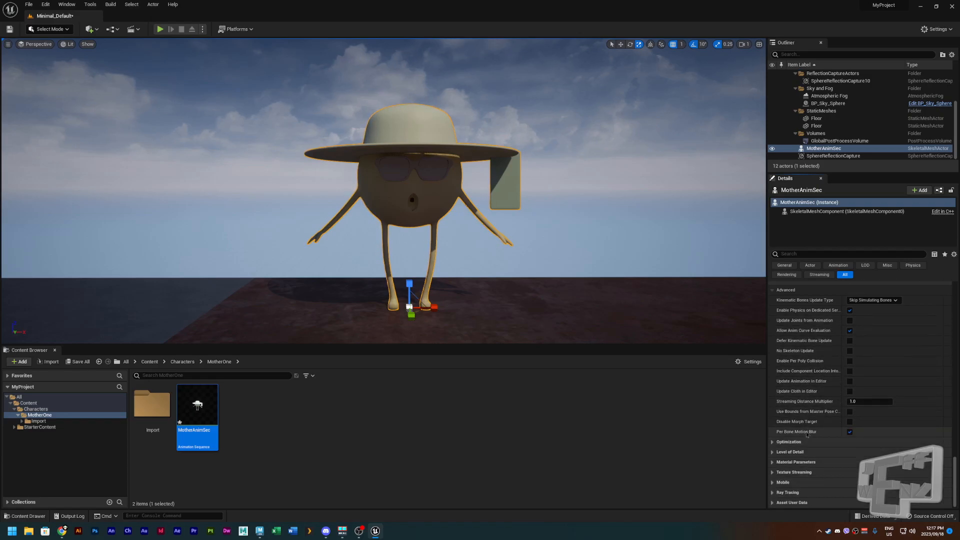
click(849, 383)
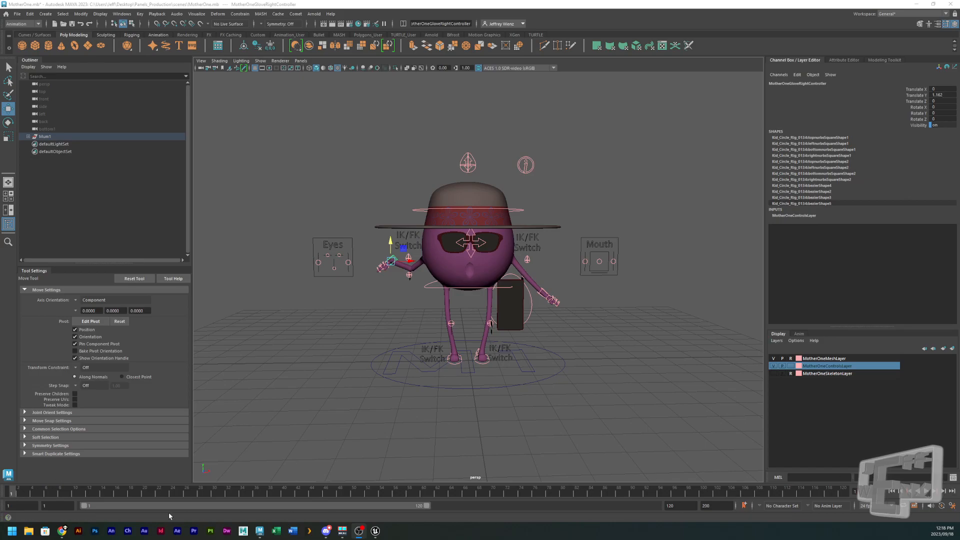
Play back and stop the timeline in Maya, and inspect the rig's mouth up close.
click(926, 491)
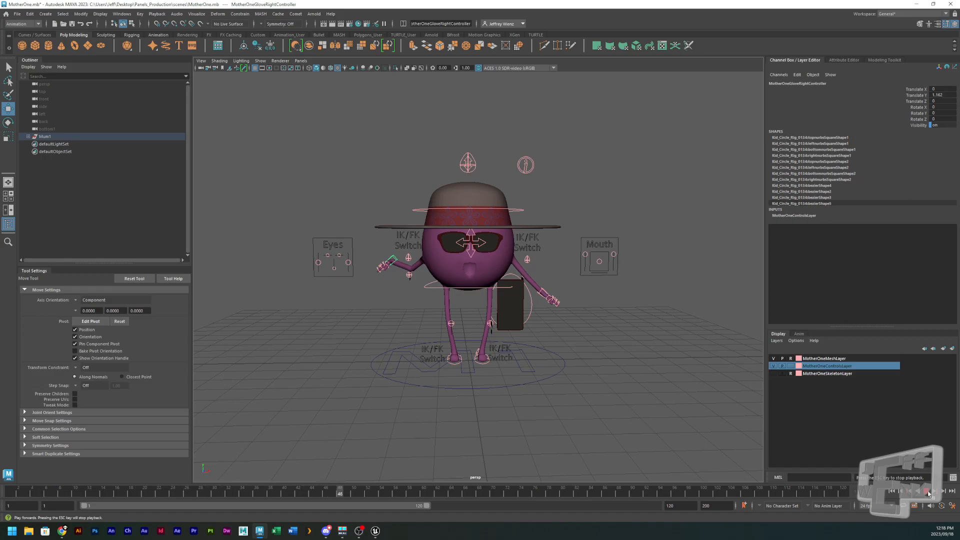
click(926, 491)
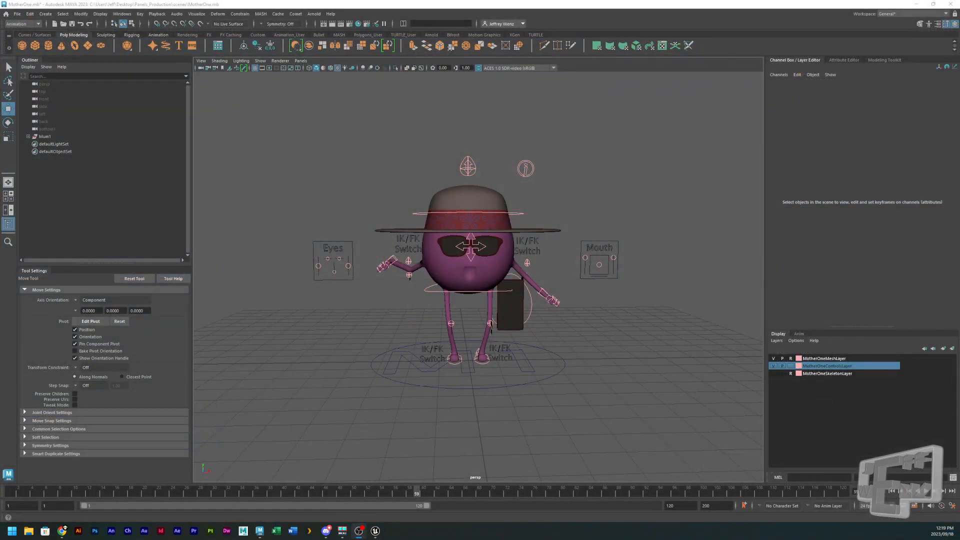
scroll(480, 300, up, 10)
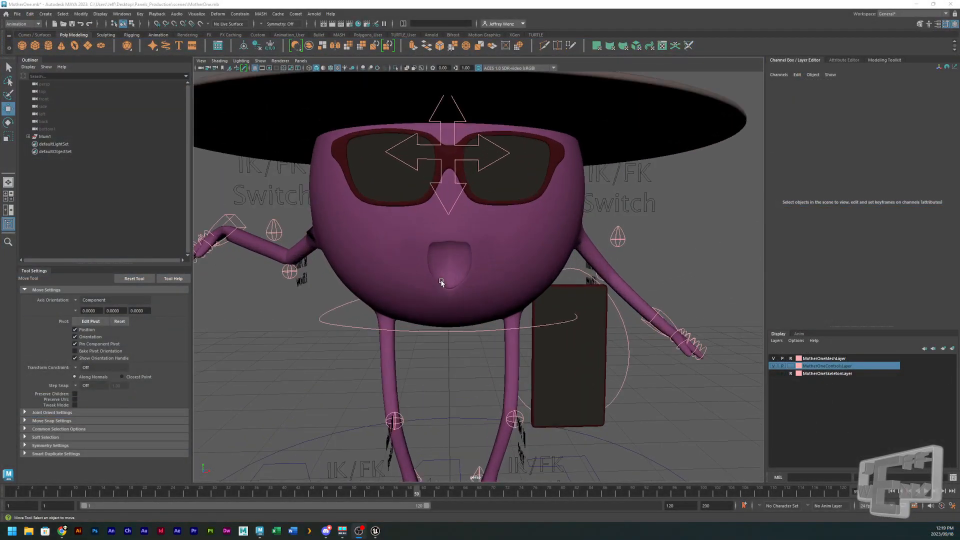
scroll(444, 279, down, 2)
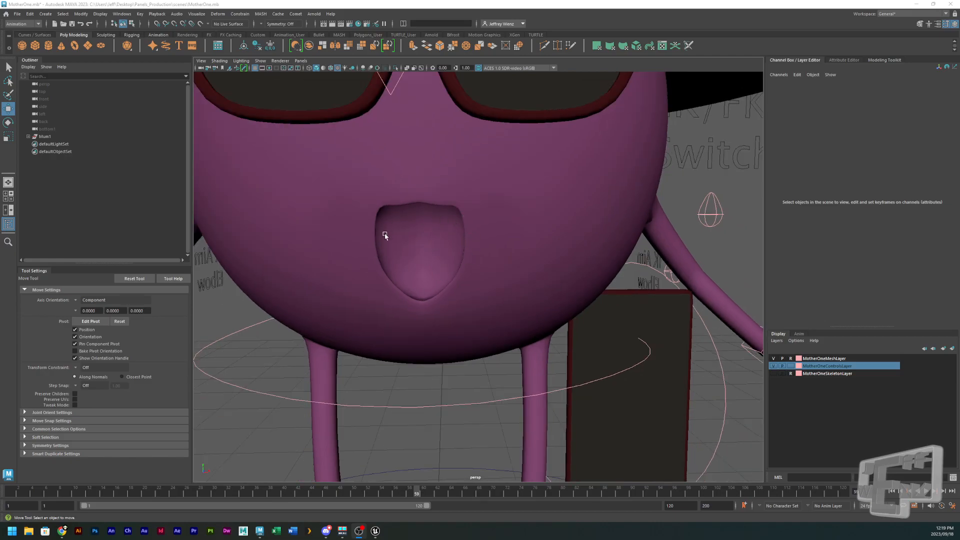
scroll(432, 250, down, 10)
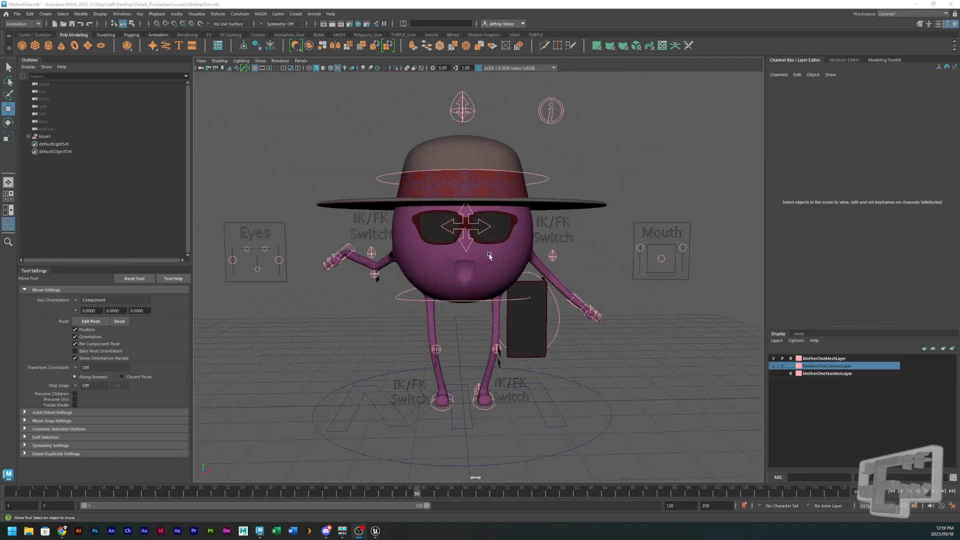
scroll(489, 255, up, 5)
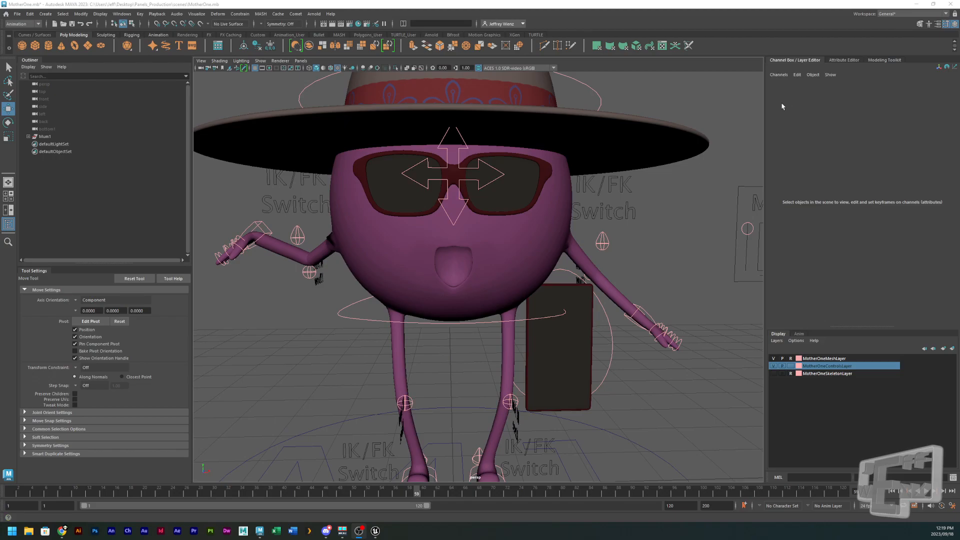
scroll(668, 247, down, 6)
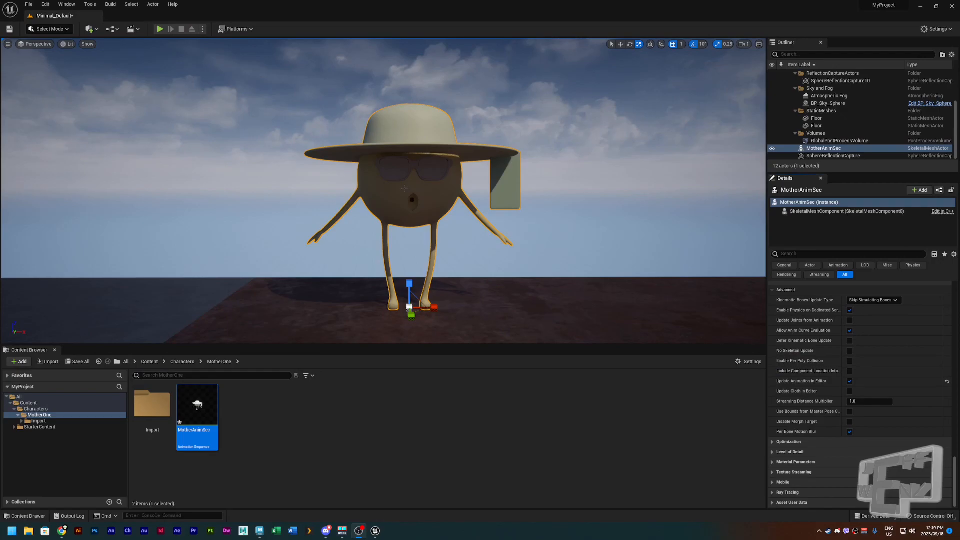
Switch to Unreal Engine and inspect the mouth of the MotherAnimSec character up close in the level.
right_drag(405, 188, 430, 190)
key(w)
key(w)
key(w)
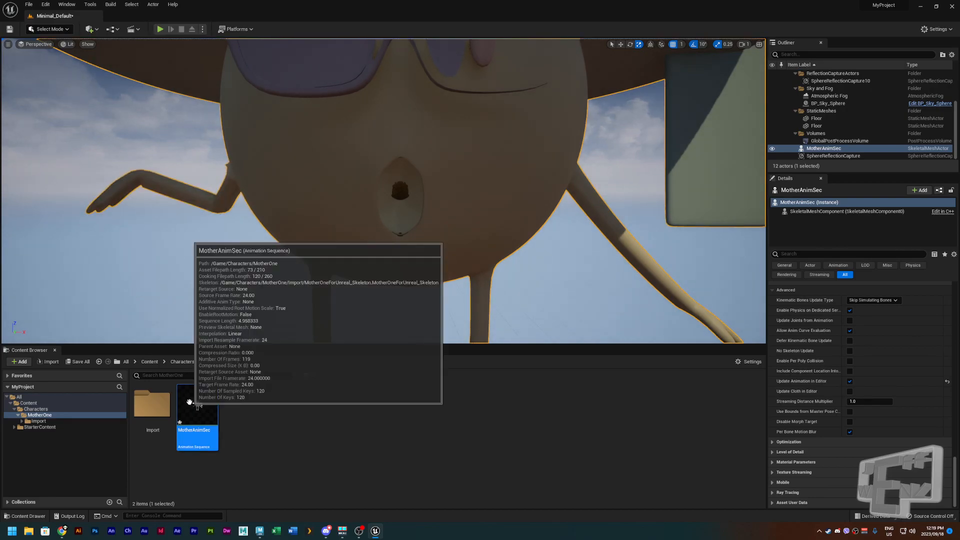
Open the MotherAnimSec animation sequence and maximize its editor window.
double_click(198, 415)
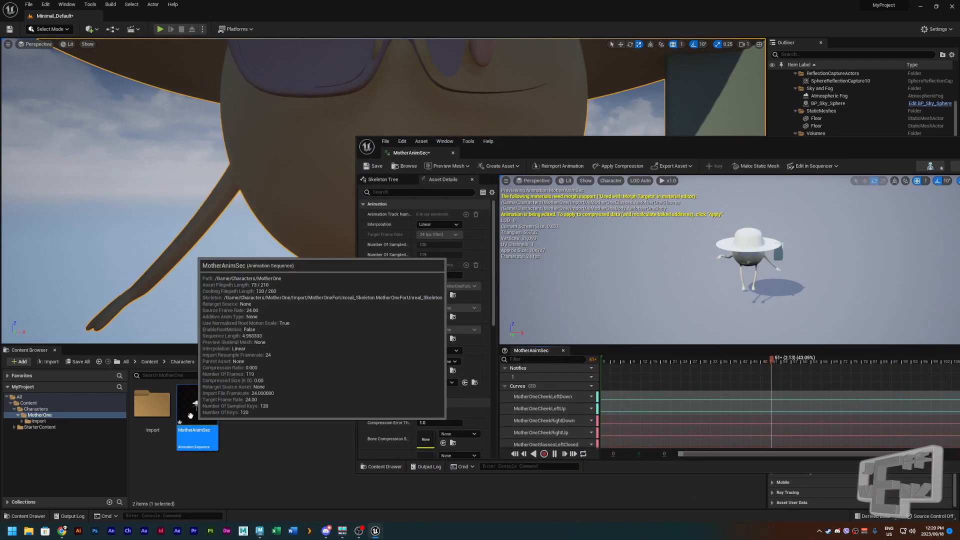
drag(613, 147, 463, 155)
double_click(463, 155)
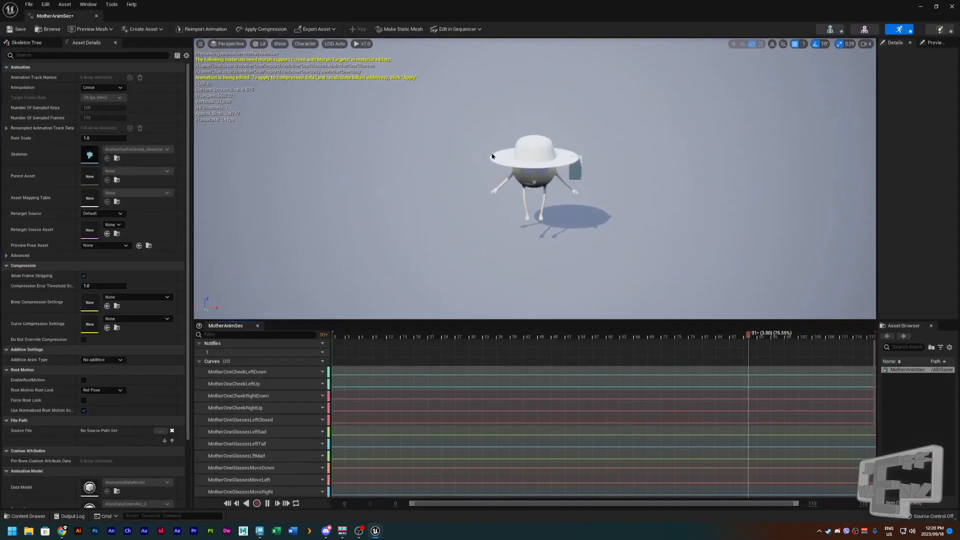
Lower the preview camera speed to 1 and frame the character's face from the front.
right_drag(590, 216, 720, 184)
key(f)
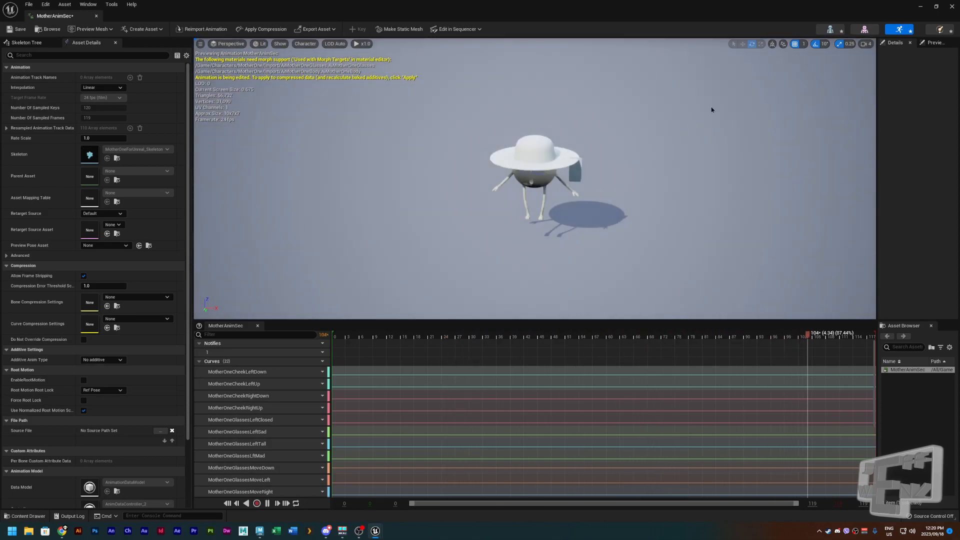
click(864, 45)
drag(887, 61, 860, 61)
right_drag(700, 108, 690, 131)
scroll(690, 130, down, 1)
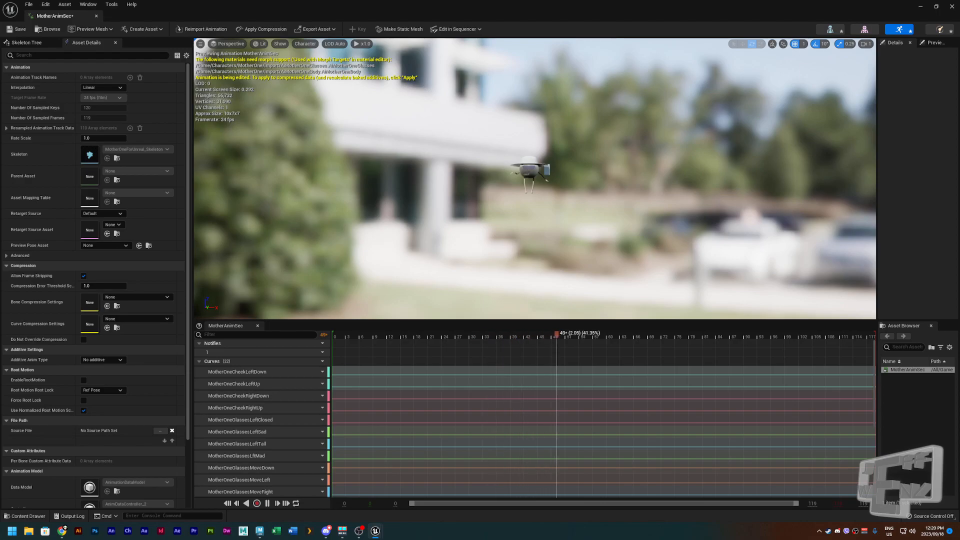
scroll(690, 130, up, 3)
mouse_move(690, 130)
right_down()
mouse_move(690, 123)
mouse_move(693, 131)
right_up()
key(q)
key(e)
key(a)
right_drag(579, 173, 590, 169)
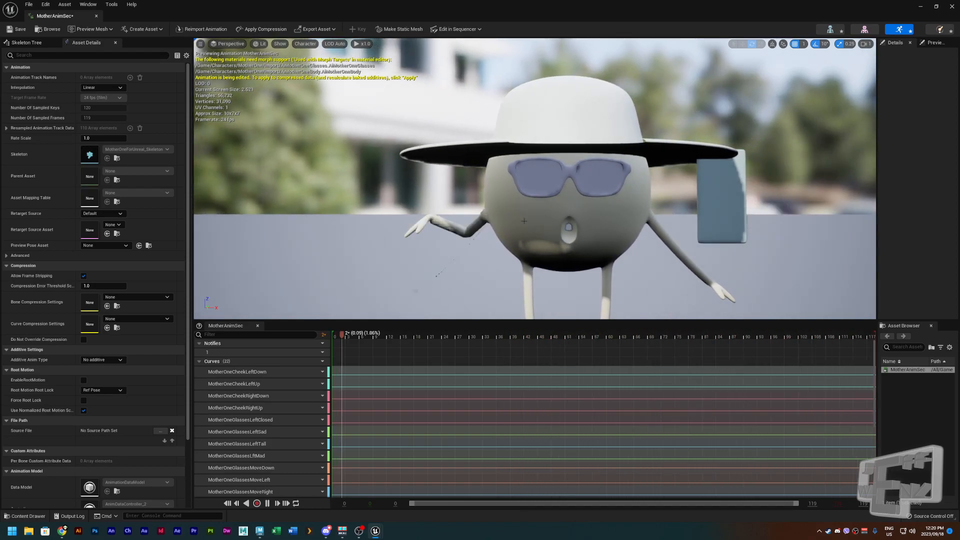
Review the facial curves of the MotherAnimSec animation and open the MotherOneForUnreal skeletal mesh.
scroll(298, 428, down, 5)
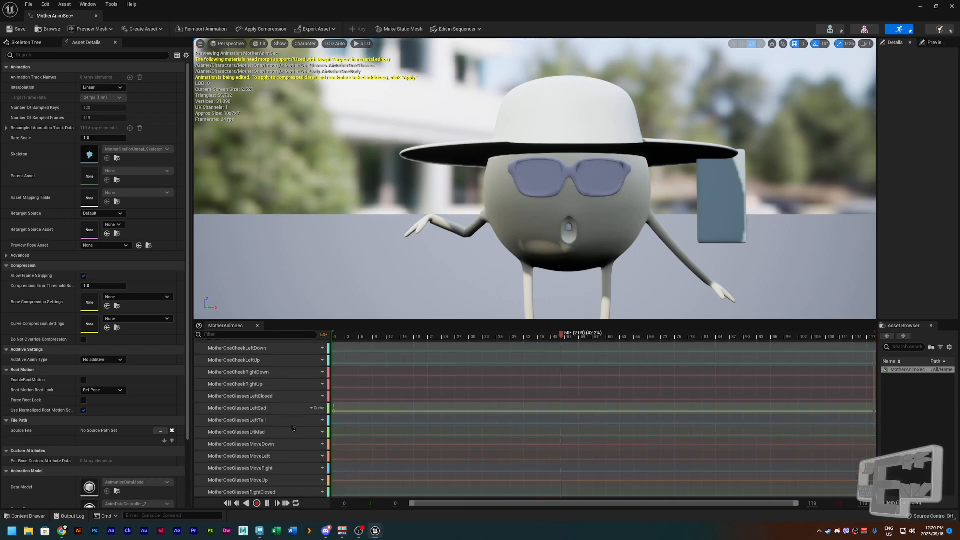
scroll(276, 443, up, 6)
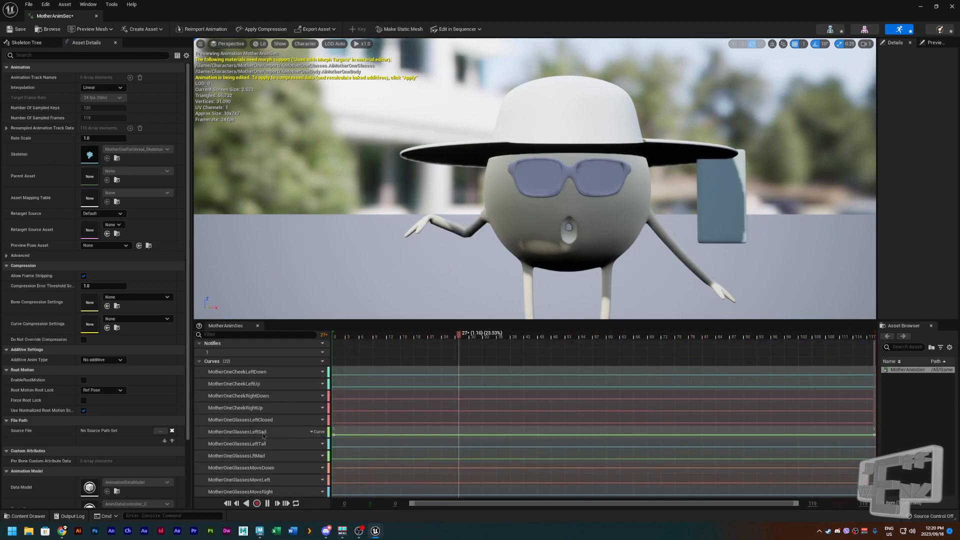
click(865, 30)
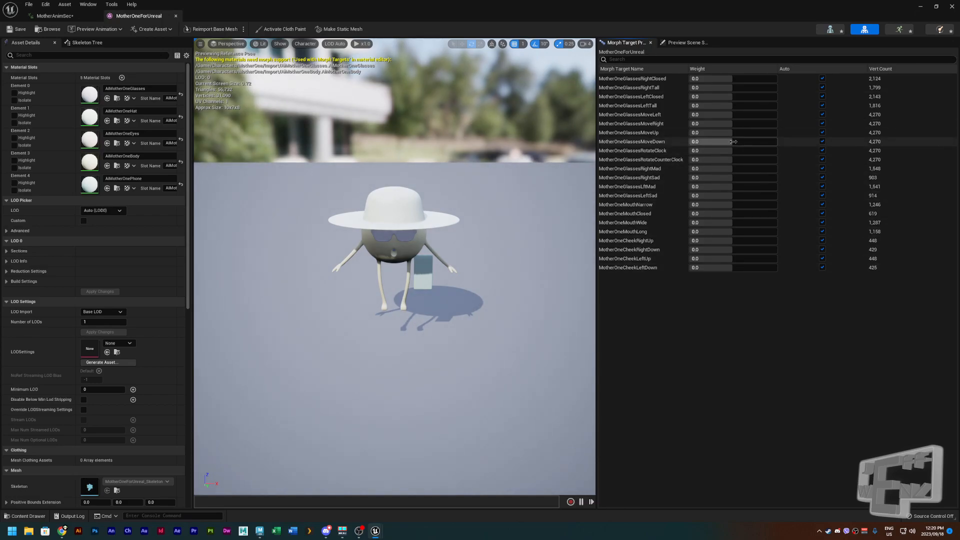
Test the GlassesMoveDown, MouthLong, MouthClosed, MouthWide and MouthNarrow morph target weights, return them to automatic, and close the editor.
mouse_move(733, 142)
mouse_down()
mouse_move(777, 141)
mouse_move(701, 142)
mouse_move(745, 142)
mouse_up()
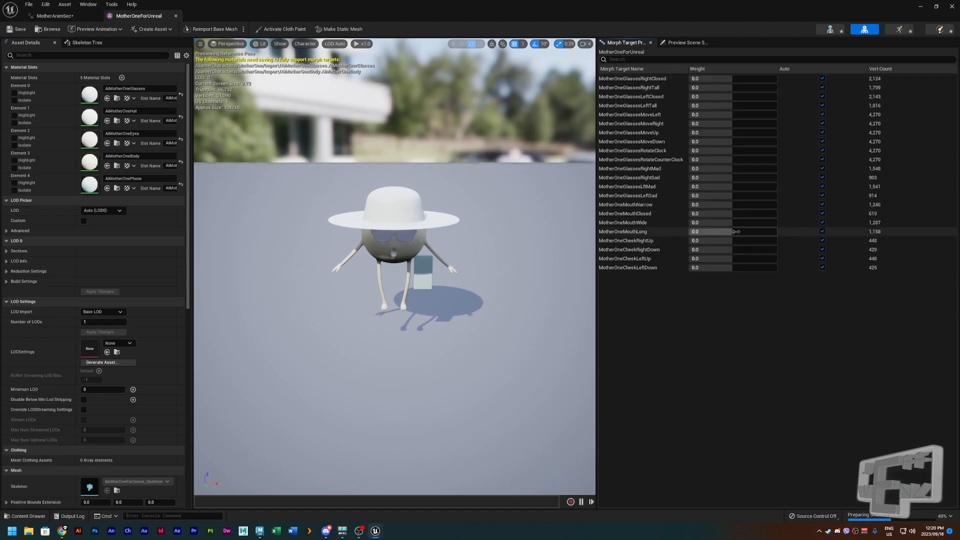
mouse_move(730, 231)
mouse_down()
mouse_move(778, 231)
mouse_move(733, 232)
mouse_move(746, 231)
mouse_up()
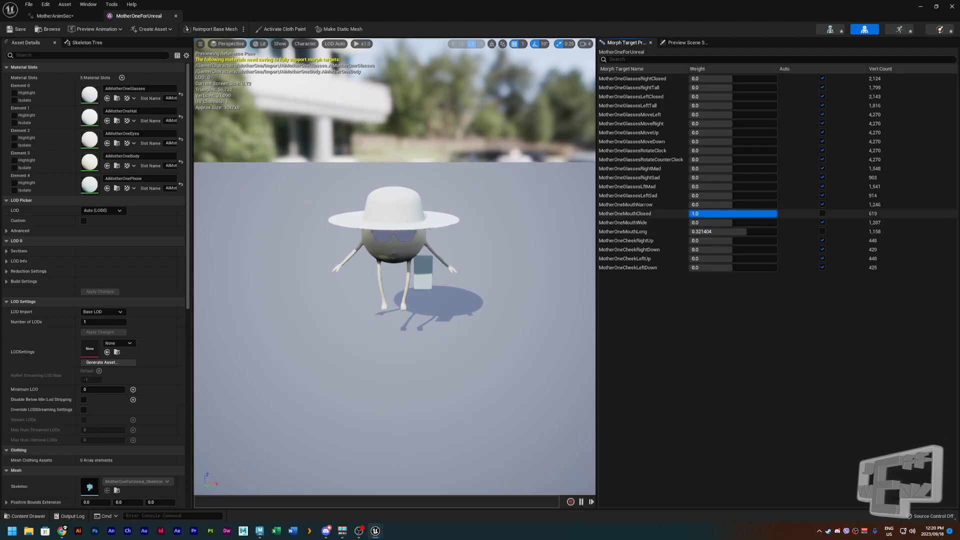
drag(776, 213, 745, 214)
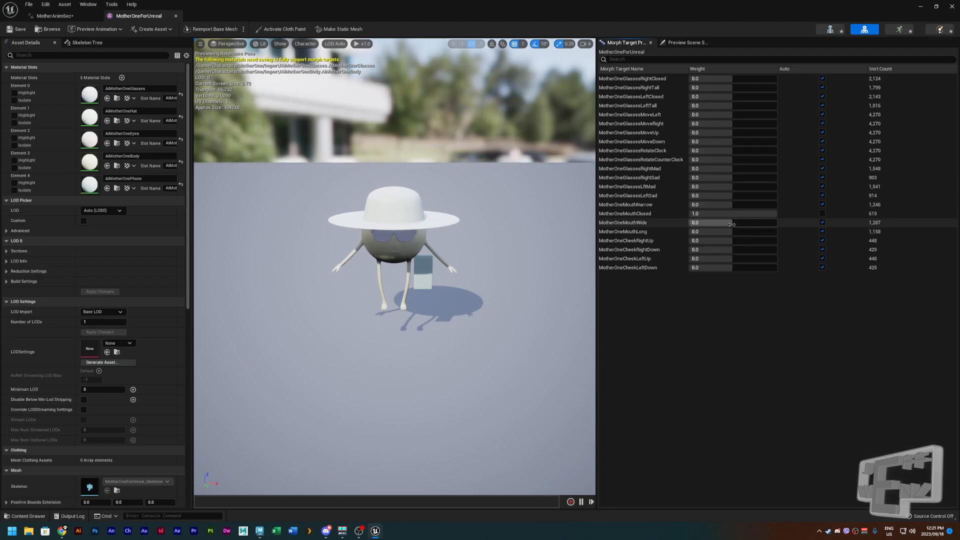
drag(732, 223, 757, 225)
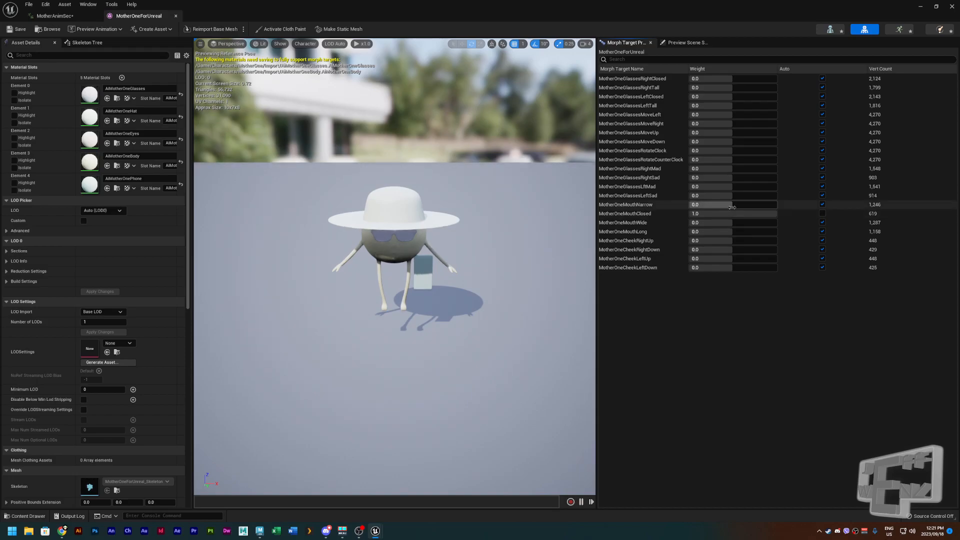
drag(733, 204, 705, 204)
drag(776, 205, 748, 204)
click(822, 204)
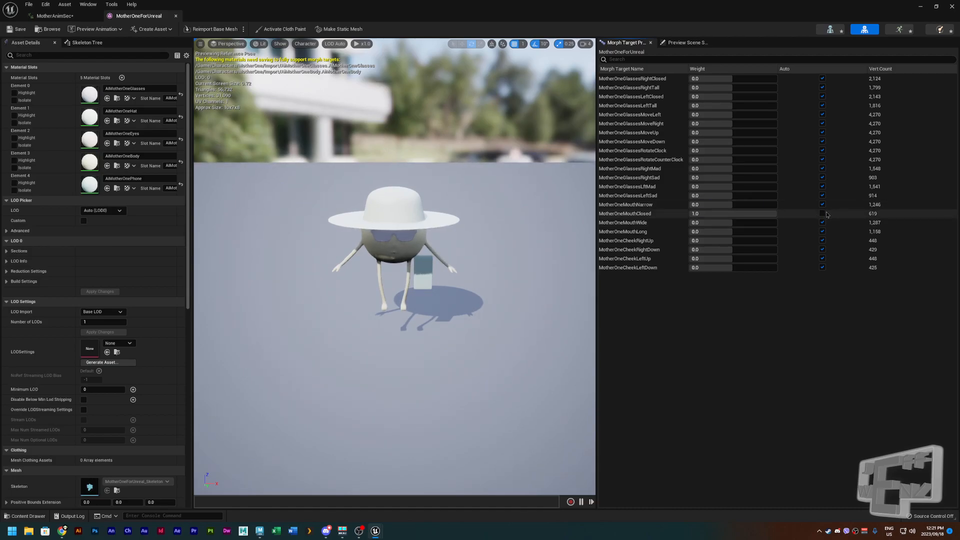
click(822, 214)
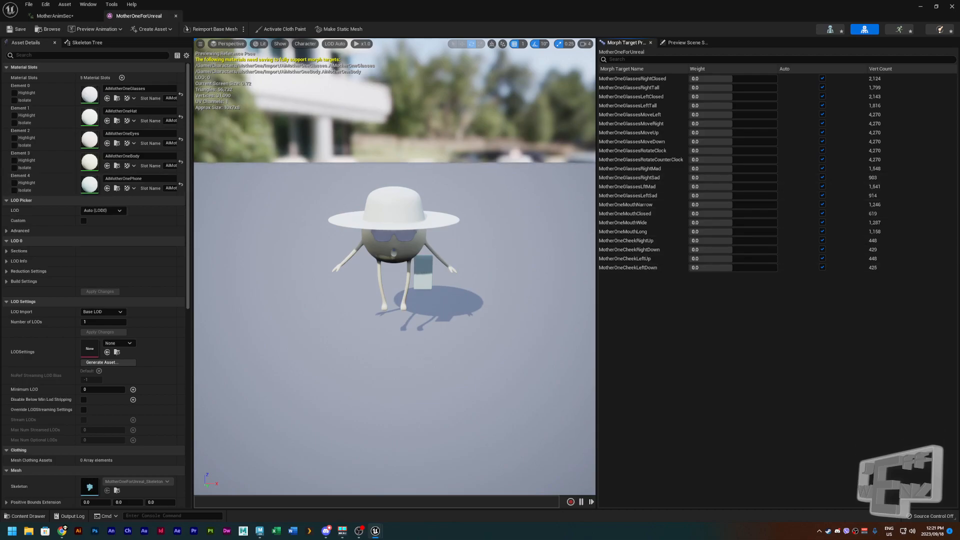
click(952, 7)
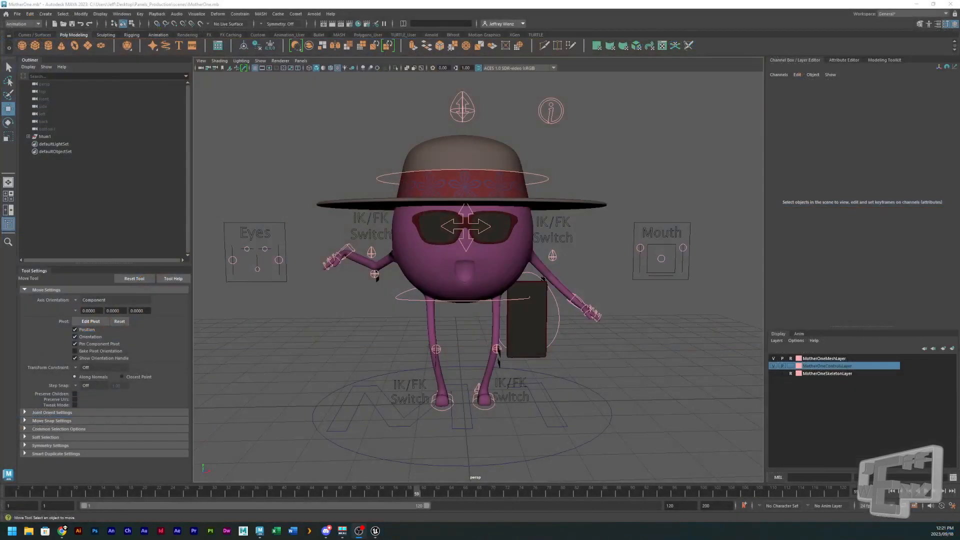
Move MotherOneJawController in Maya's Mouth control panel to about Translate X 0.1, Y -0.14.
click(662, 258)
mouse_move(668, 245)
mouse_down()
mouse_move(660, 256)
mouse_move(678, 260)
mouse_up()
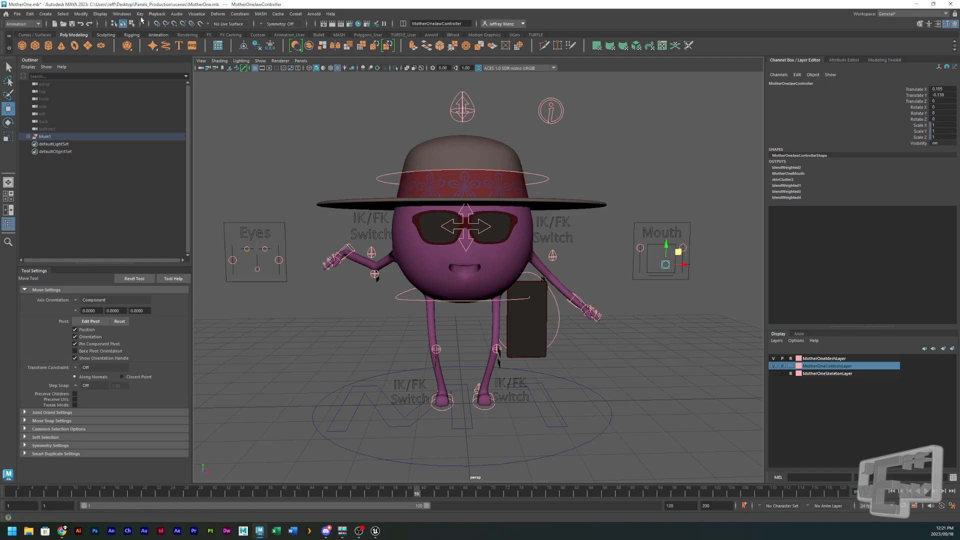
click(43, 17)
mouse_move(89, 14)
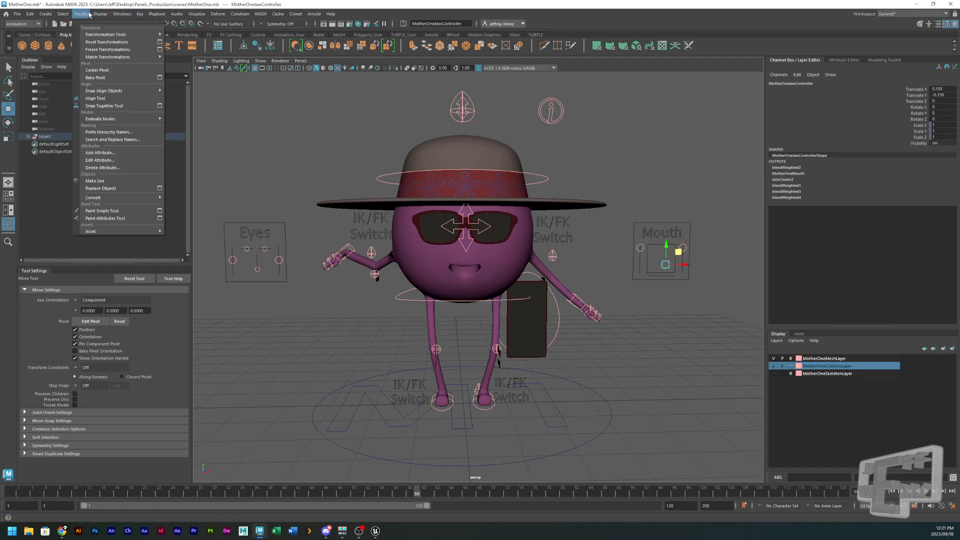
mouse_move(122, 14)
mouse_move(155, 67)
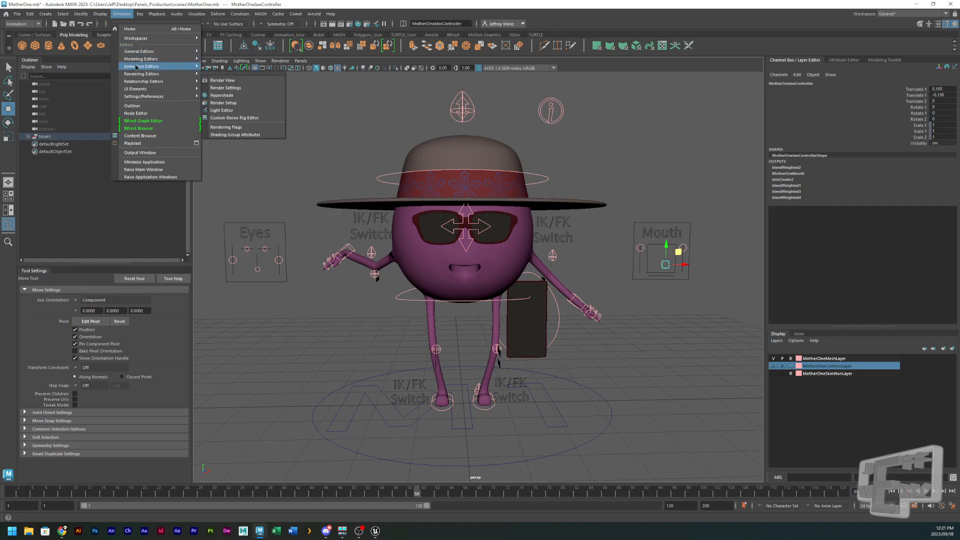
click(220, 74)
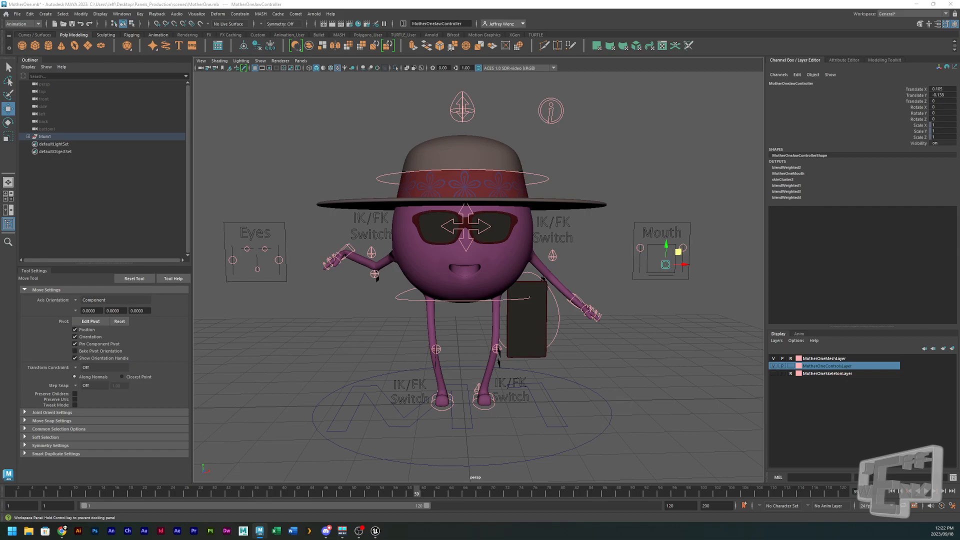
drag(959, 108, 246, 68)
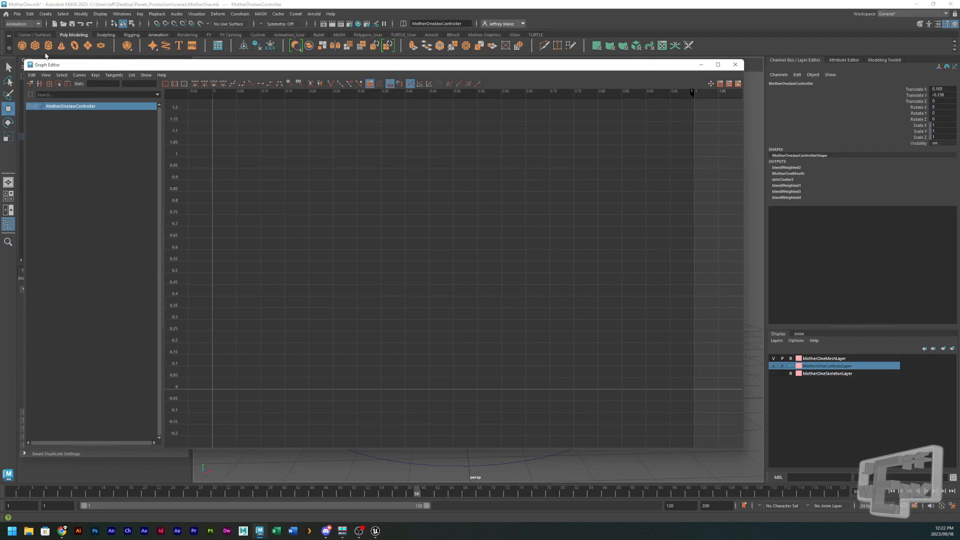
drag(24, 58, 161, 158)
click(733, 164)
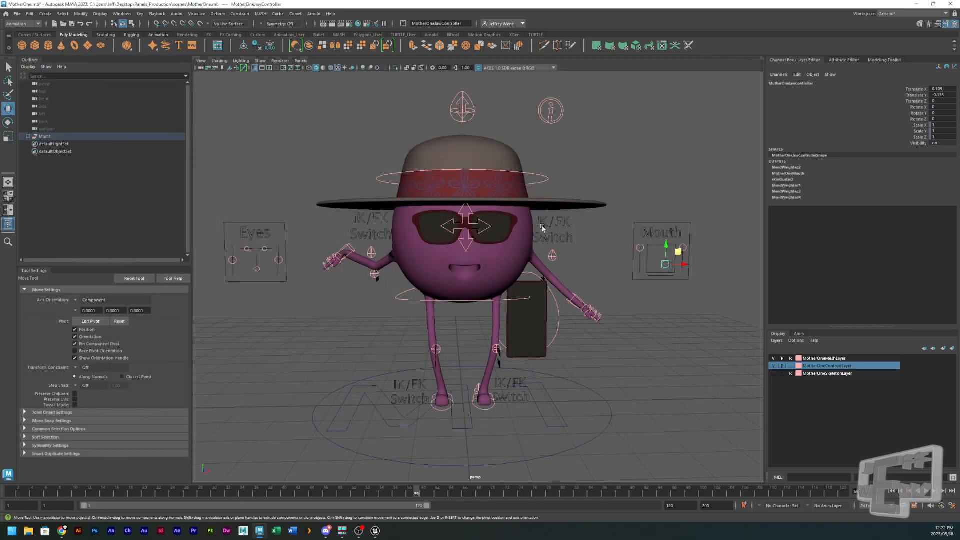
Open the Shape Editor clear of the Mouth control panel, and add another mouth control to the jaw controller selection.
scroll(465, 198, up, 4)
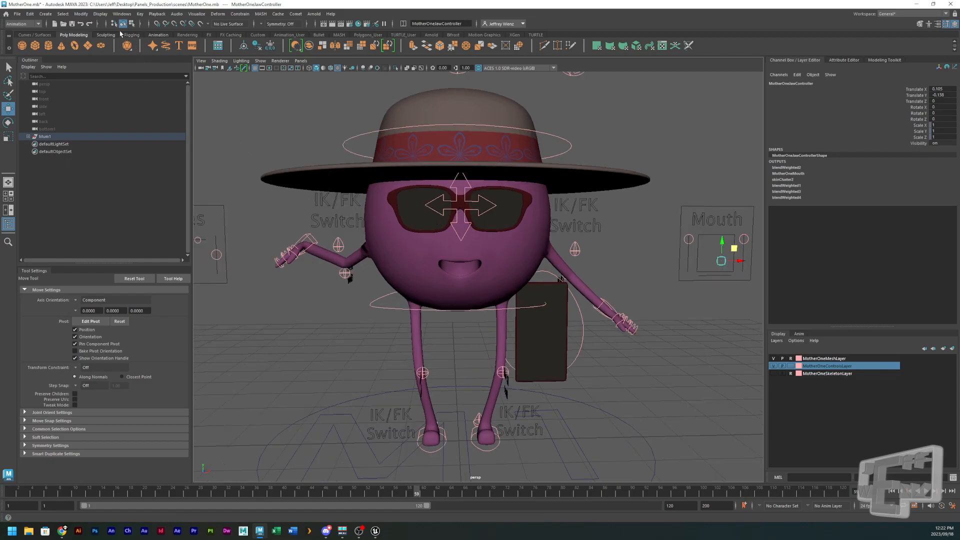
scroll(639, 268, down, 2)
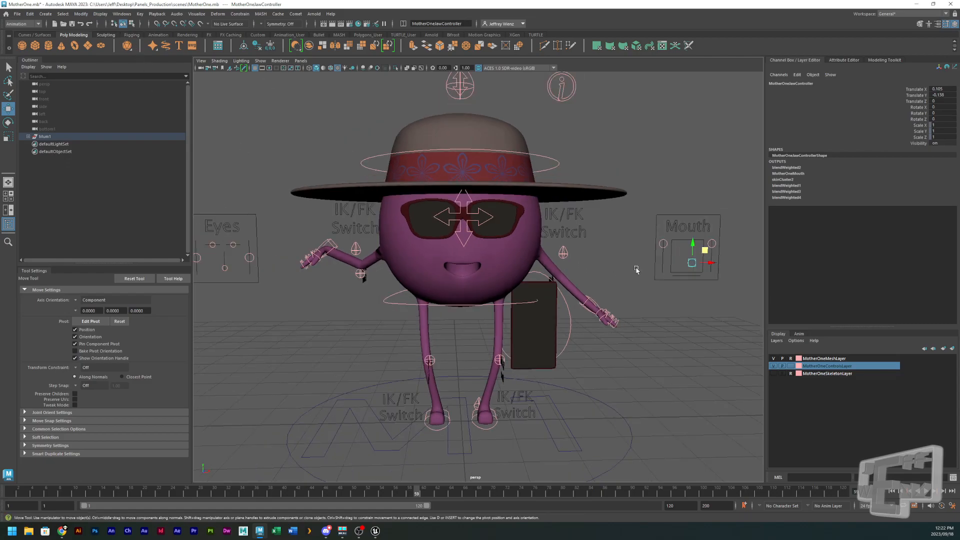
click(81, 14)
mouse_move(100, 14)
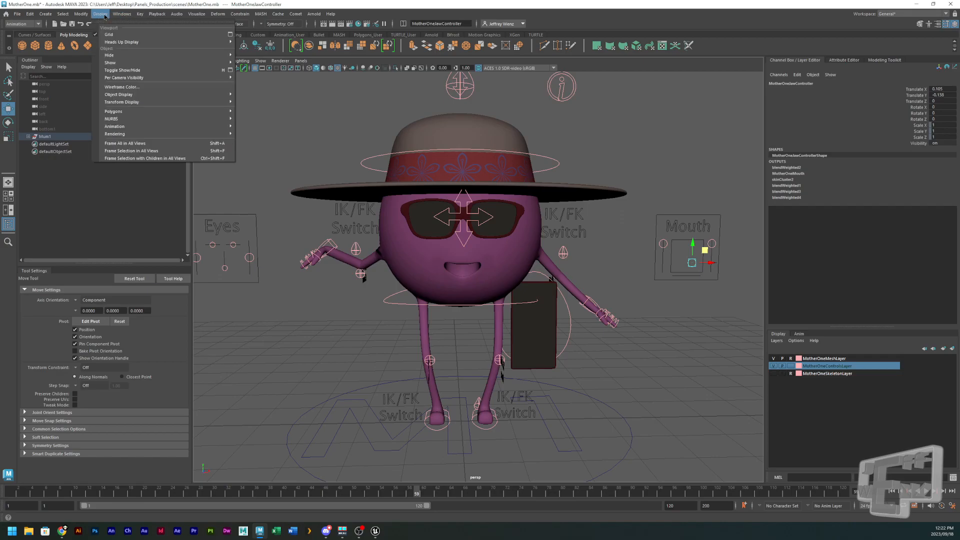
mouse_move(146, 60)
mouse_move(147, 66)
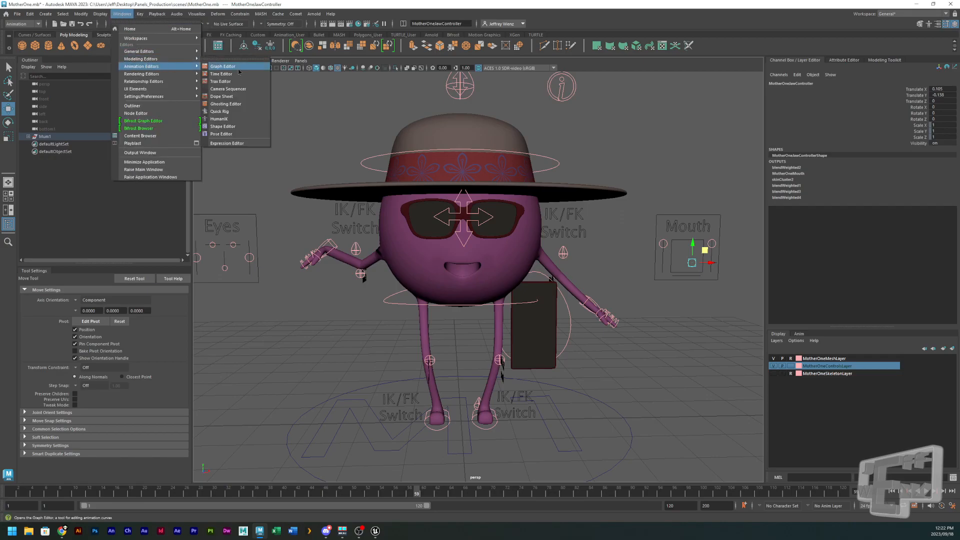
click(228, 127)
drag(483, 84, 274, 98)
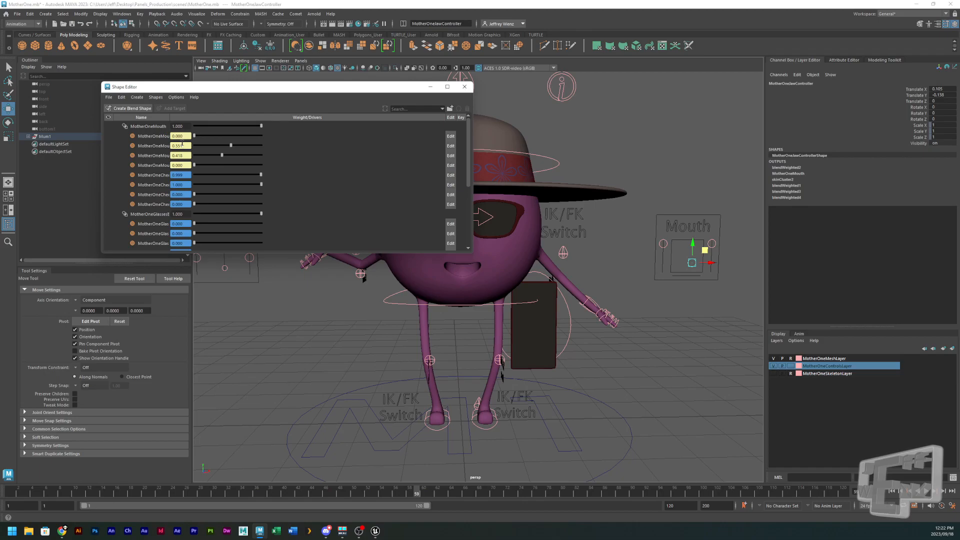
shift+click(670, 270)
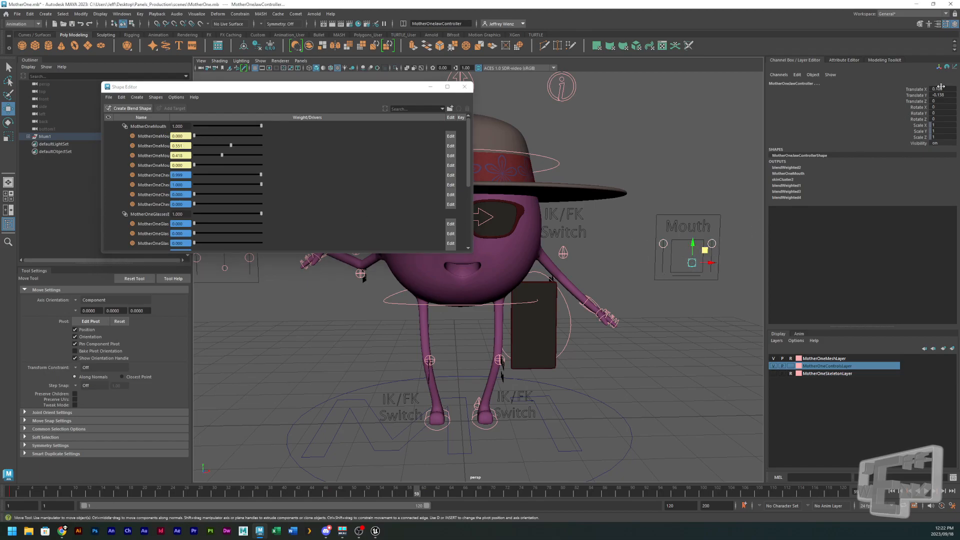
Reset Translate X and Translate Y of the selected mouth controllers to 0, and clear the selection.
drag(939, 89, 940, 95)
text(0)
key(Return)
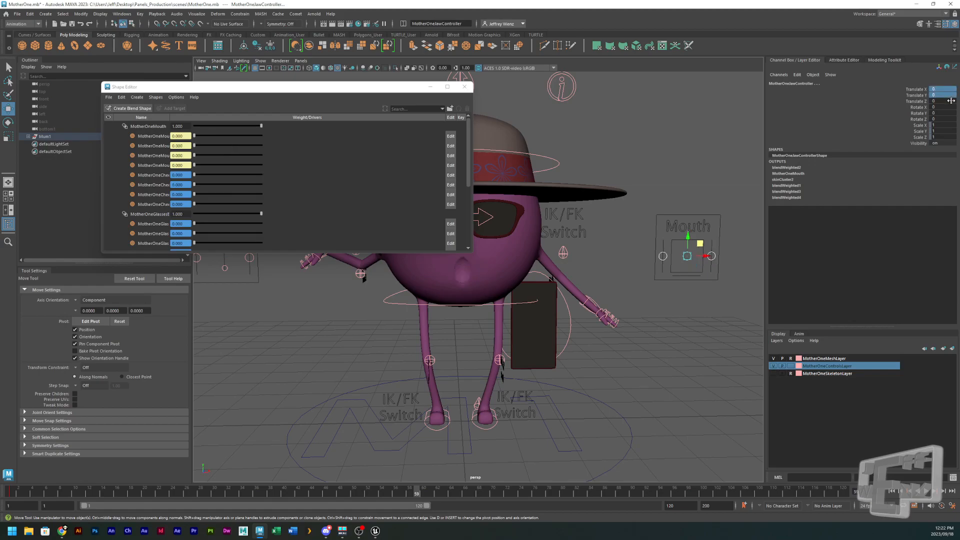
click(653, 131)
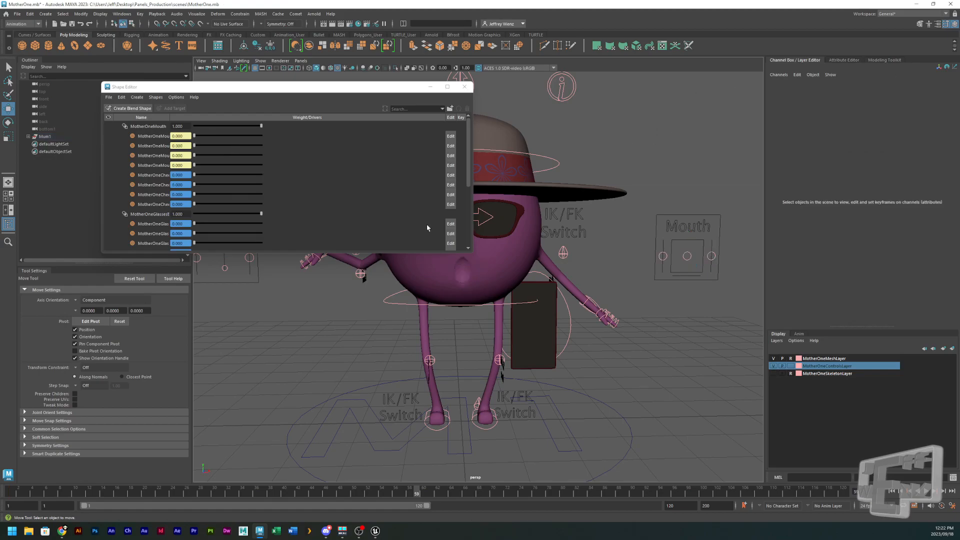
click(169, 136)
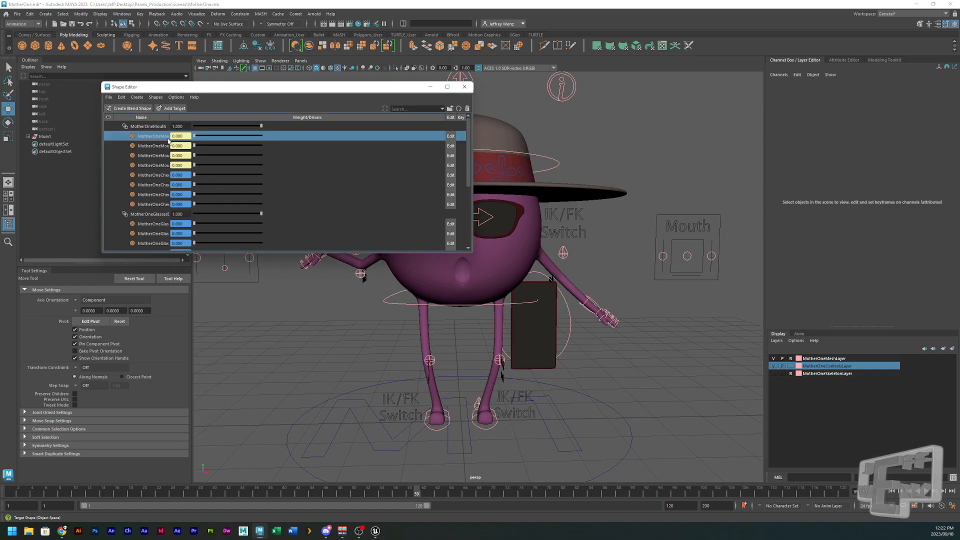
right_click(168, 139)
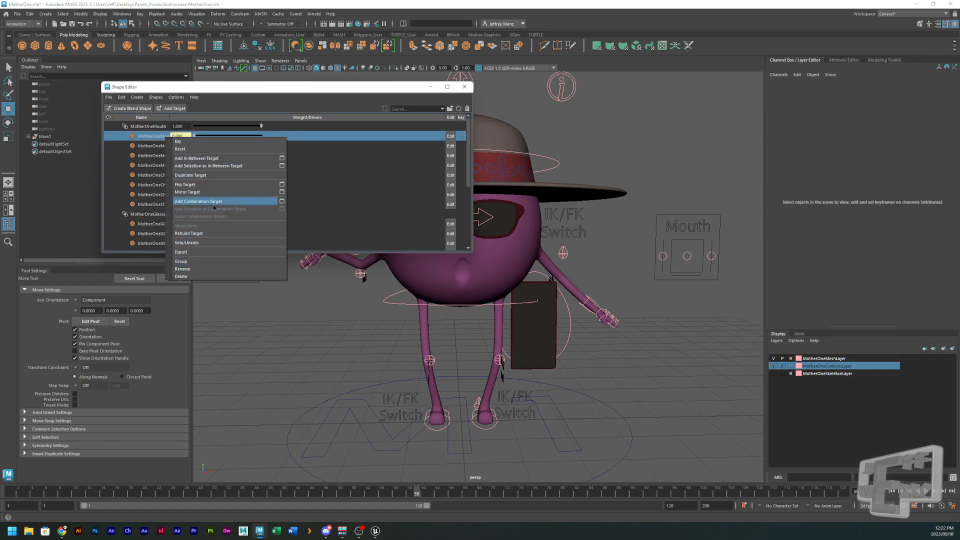
click(306, 189)
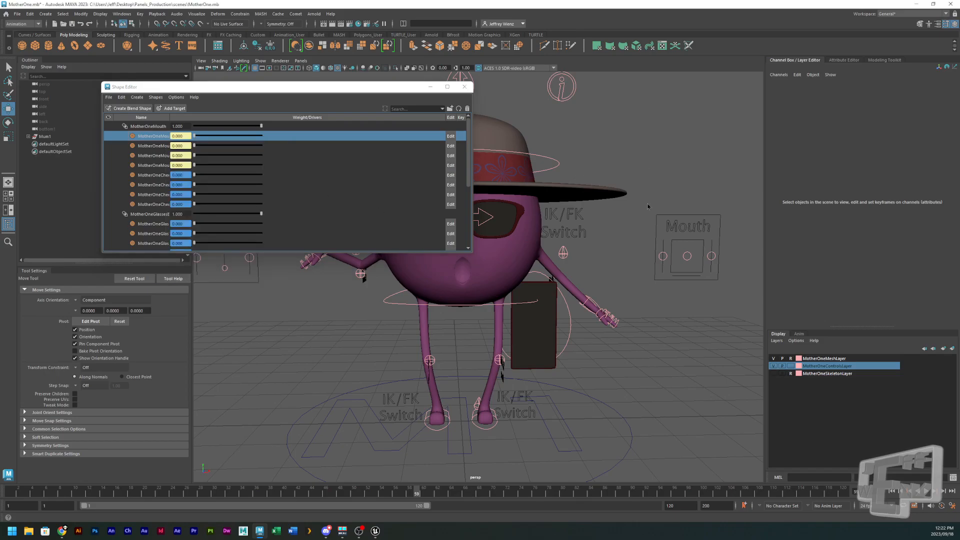
Delete the jaw and cheek controllers from the Mouth control panel to free the mouth blend shape weights.
drag(640, 229, 725, 270)
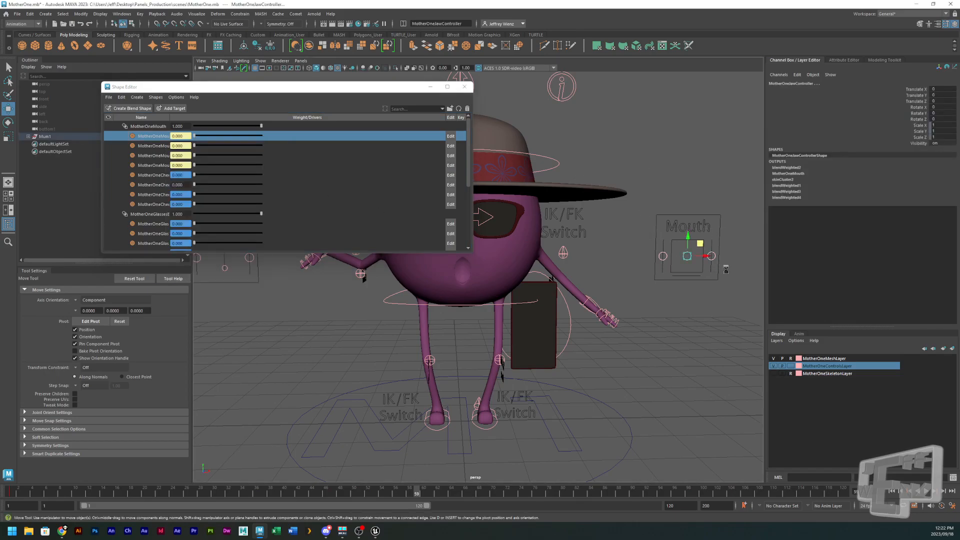
key(Delete)
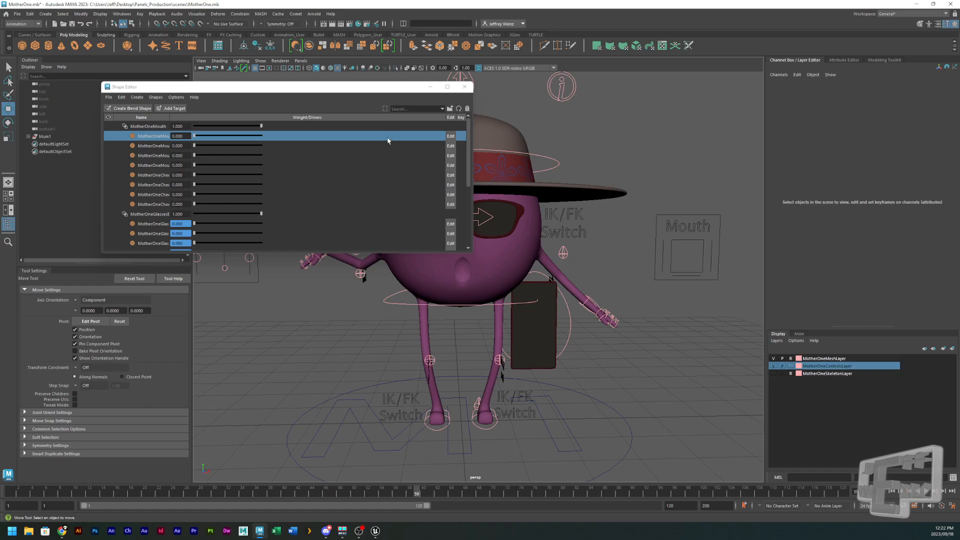
Float the Shape Editor clear of the character's mouth, and widen its Name column to show the full target names.
drag(328, 89, 247, 61)
drag(190, 73, 353, 73)
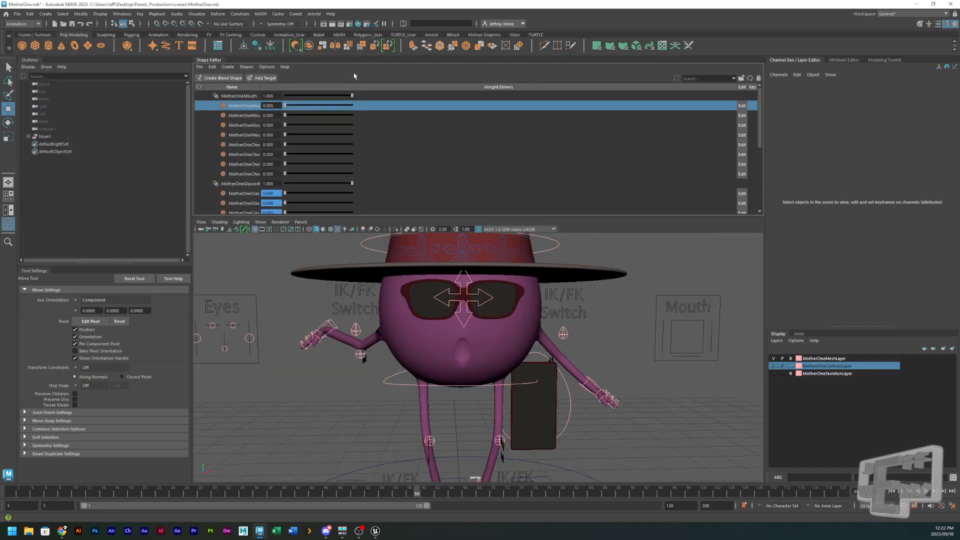
drag(210, 62, 152, 41)
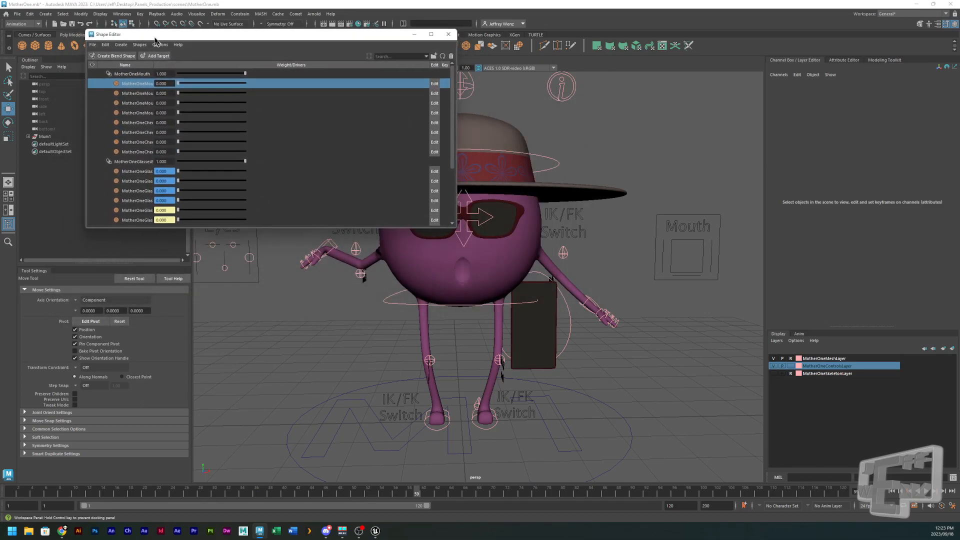
drag(175, 85, 230, 104)
drag(151, 66, 206, 72)
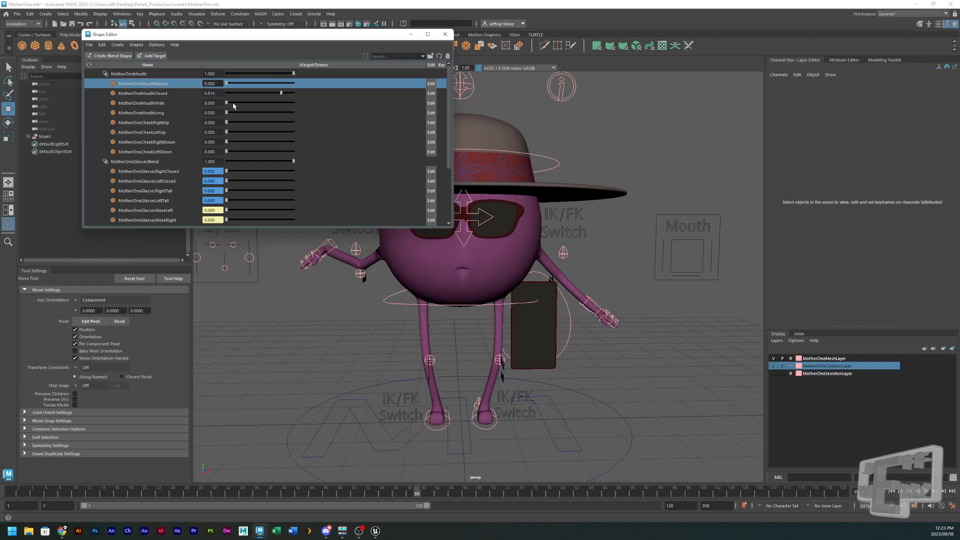
Test the MouthClosed, MouthWide, CheekRightUp and CheekLeftDown weights, and return the wide and cheek weights to 0.
drag(229, 102, 287, 95)
drag(227, 123, 275, 123)
drag(269, 152, 248, 152)
drag(274, 122, 278, 123)
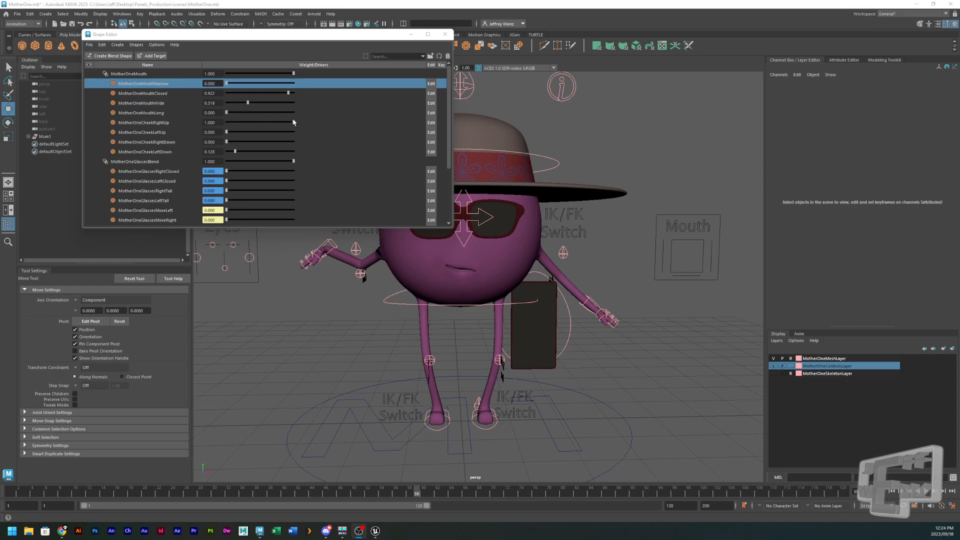
drag(294, 122, 222, 153)
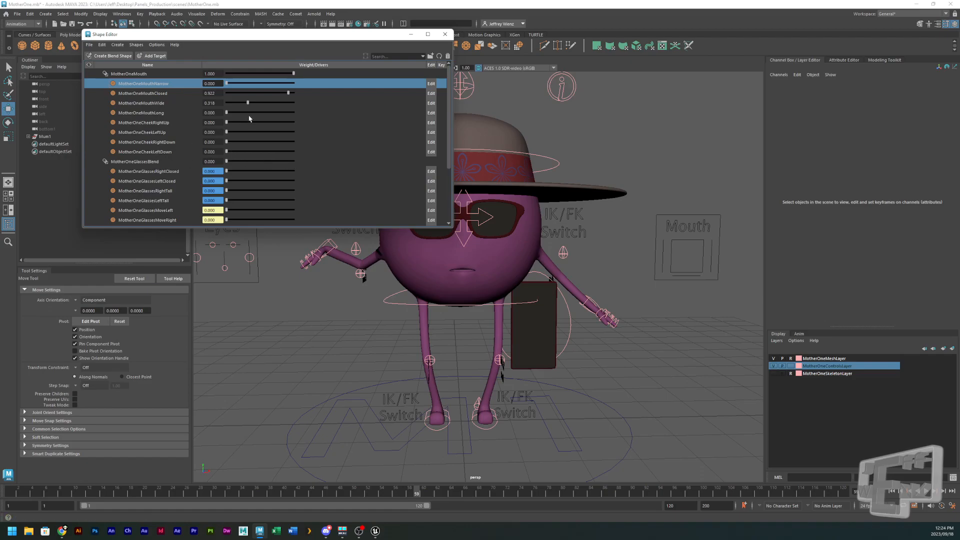
drag(247, 104, 169, 103)
Set the MotherOneMouthClosed weight to about 0.944 at frame 1 and key it.
drag(227, 93, 301, 98)
mouse_move(381, 493)
mouse_down()
mouse_move(198, 497)
mouse_move(1, 484)
mouse_up()
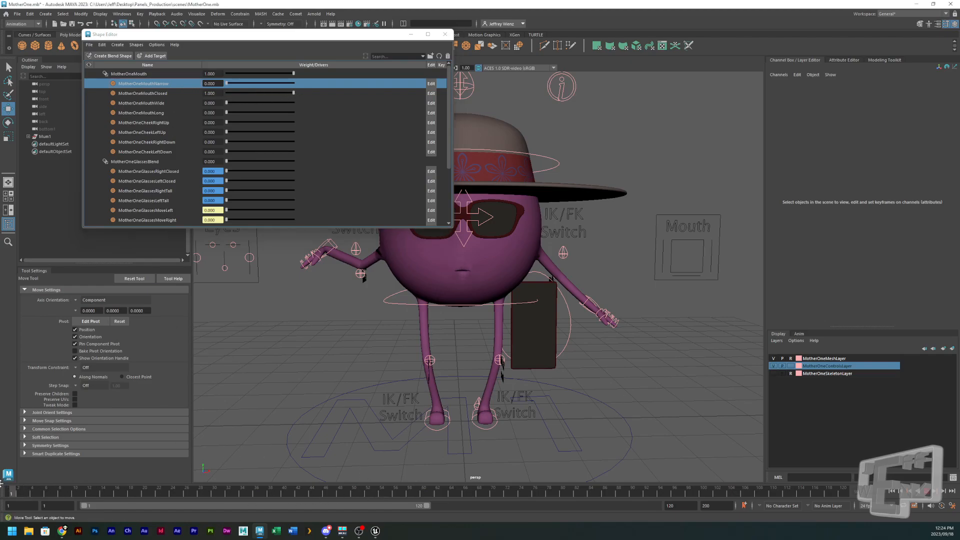
mouse_move(293, 95)
mouse_down()
mouse_move(277, 93)
mouse_move(290, 96)
mouse_up()
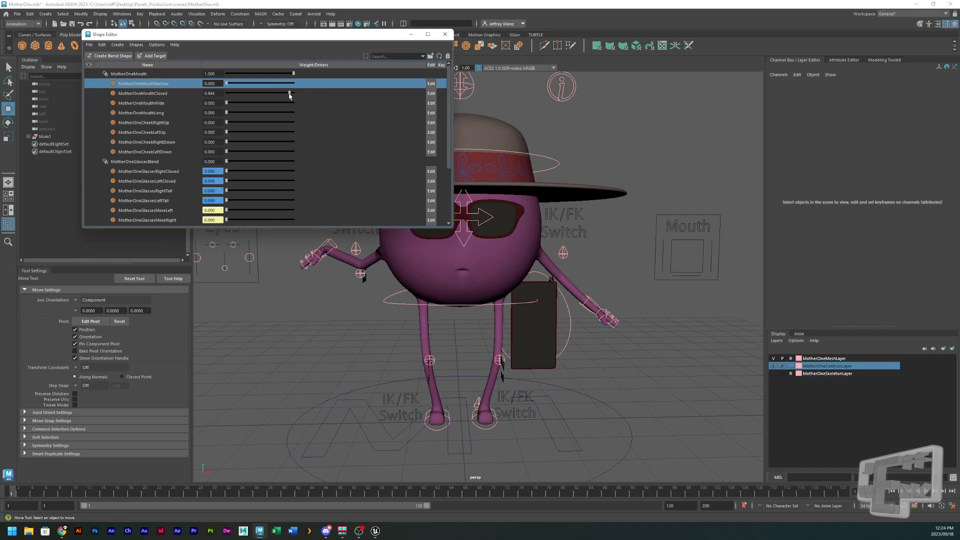
click(167, 95)
right_click(172, 94)
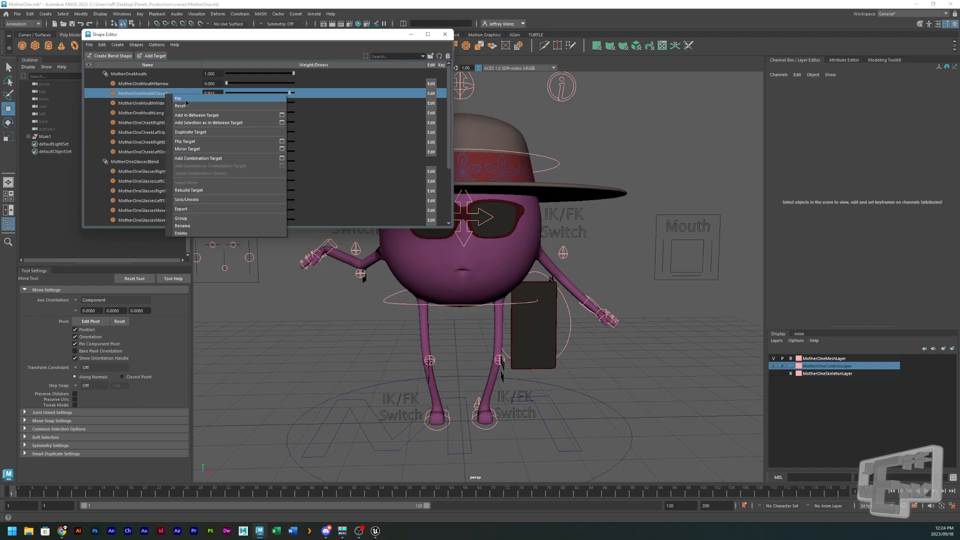
click(186, 99)
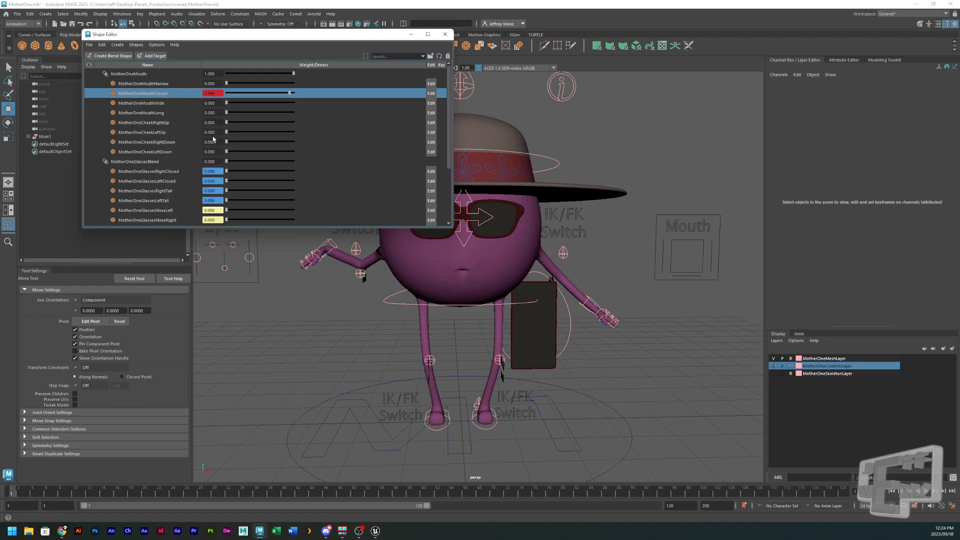
Key MotherOneMouthClosed at roughly half weight on frame 22, and scrub back to frame 1.
click(32, 492)
drag(121, 502, 158, 499)
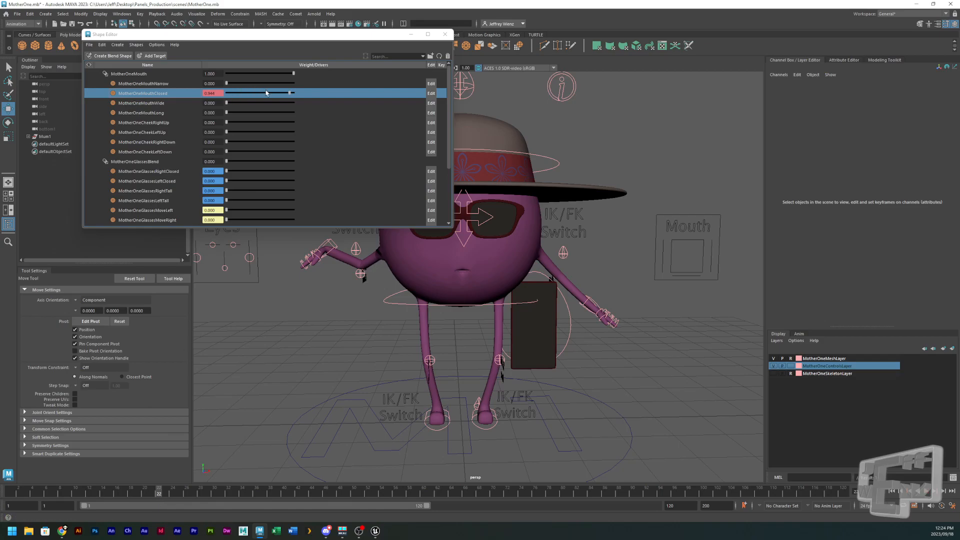
drag(291, 95, 258, 96)
right_click(181, 96)
click(191, 97)
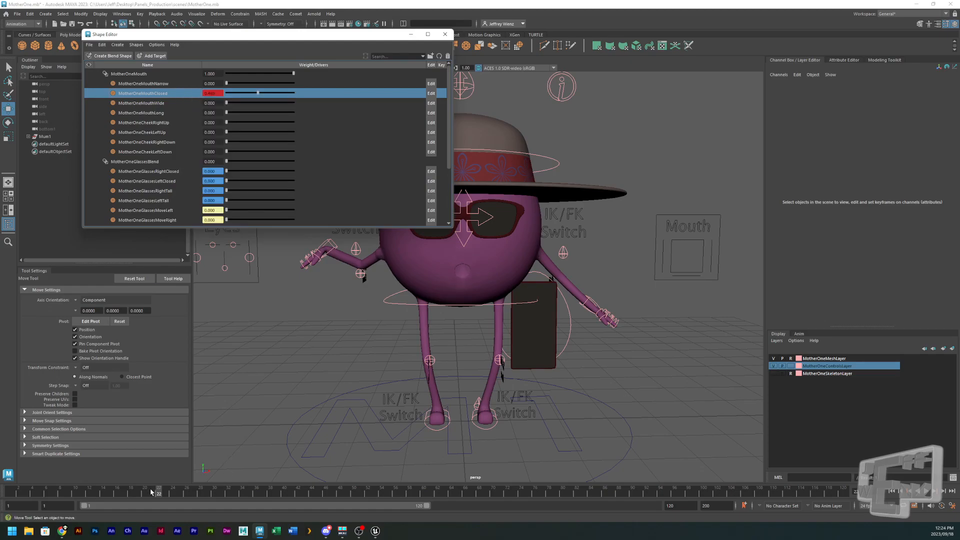
drag(159, 493, 2, 493)
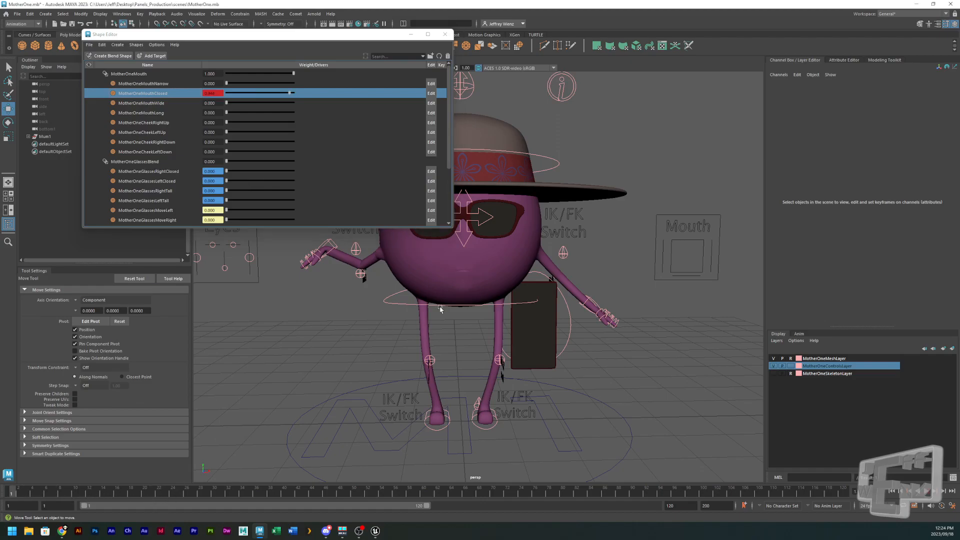
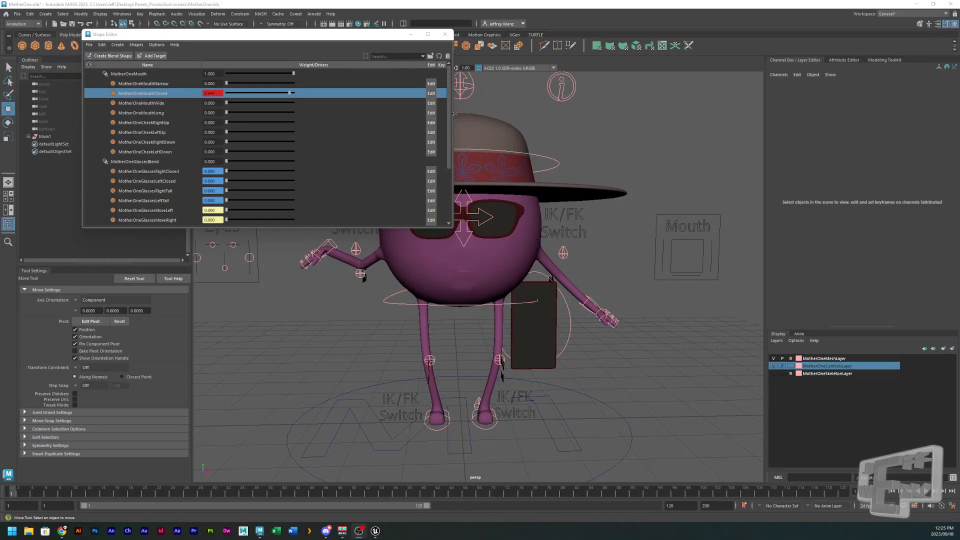
Close the Shape Editor and select MomMesh_Body inside the MomOneMesh group.
drag(346, 36, 396, 42)
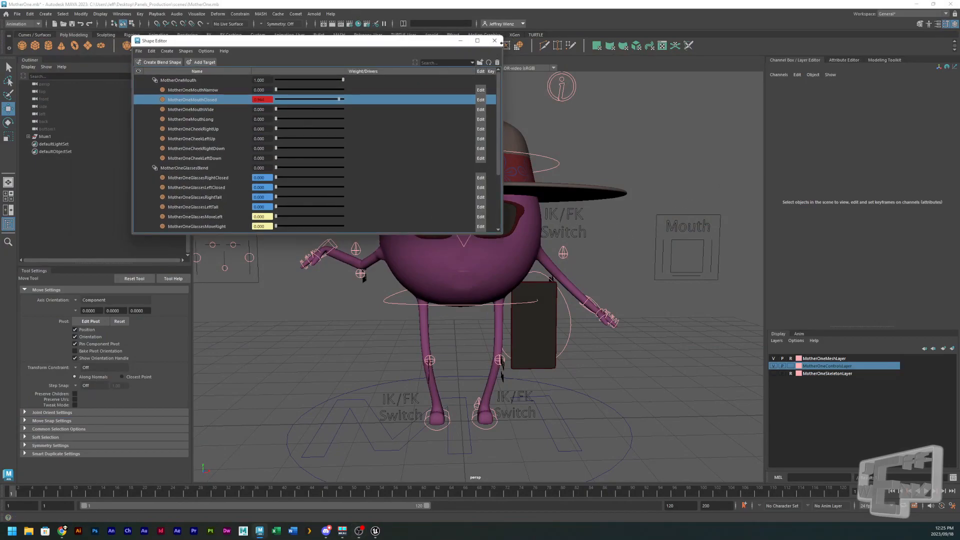
click(497, 41)
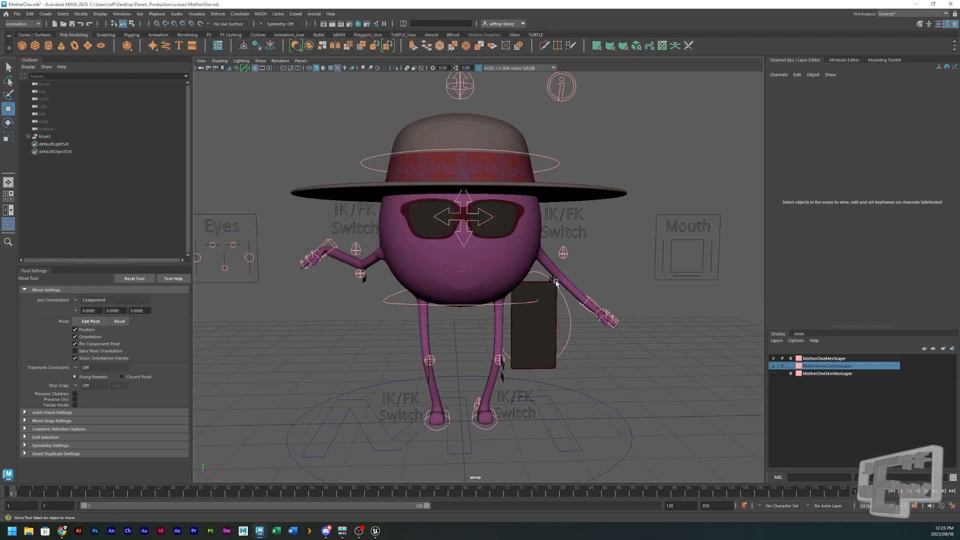
click(53, 138)
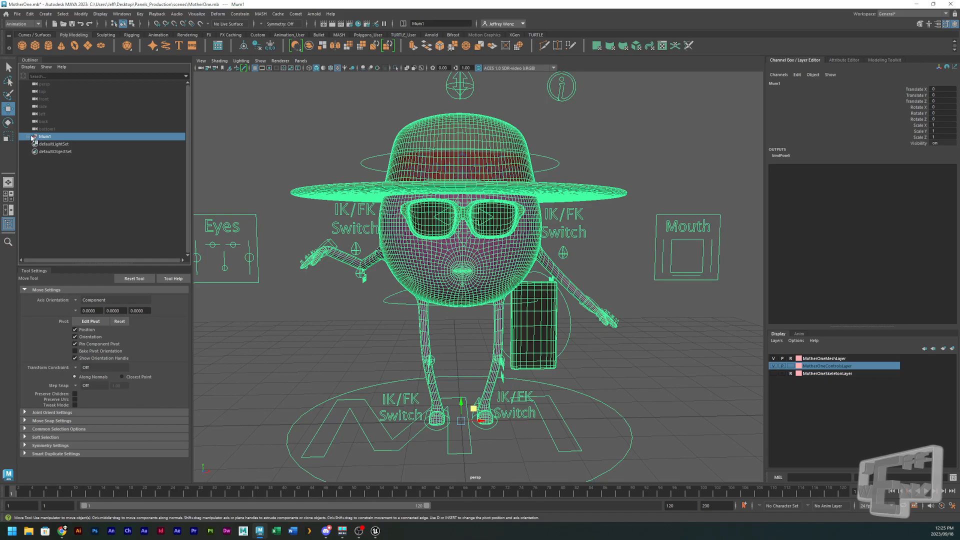
click(29, 137)
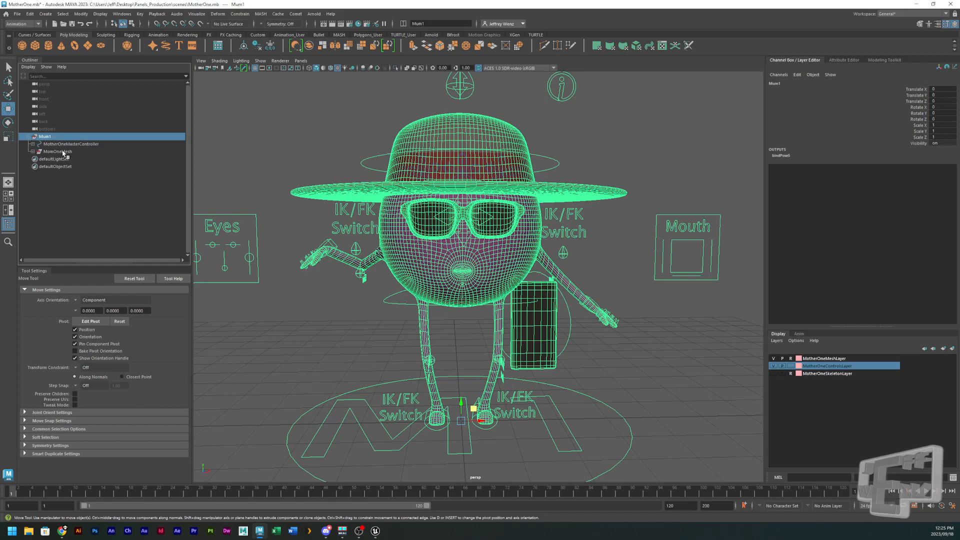
click(32, 152)
click(67, 174)
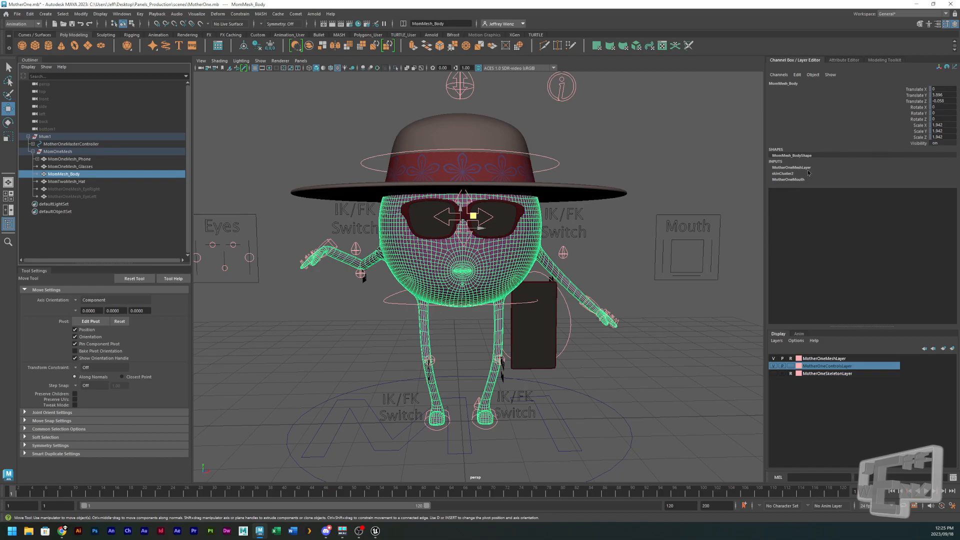
Expand the MotherOneMouth input of the body mesh to show its blend shape weights.
key(alt+Tab)
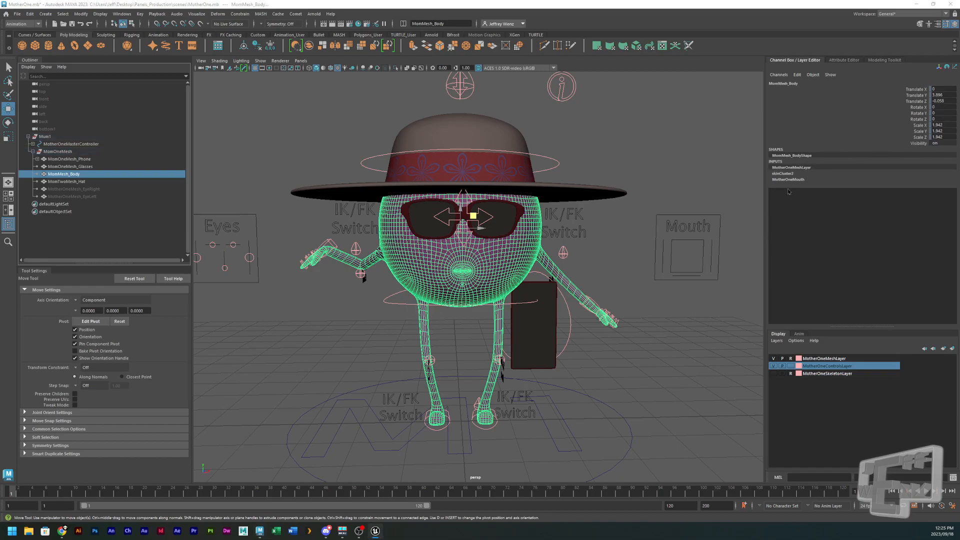
double_click(796, 167)
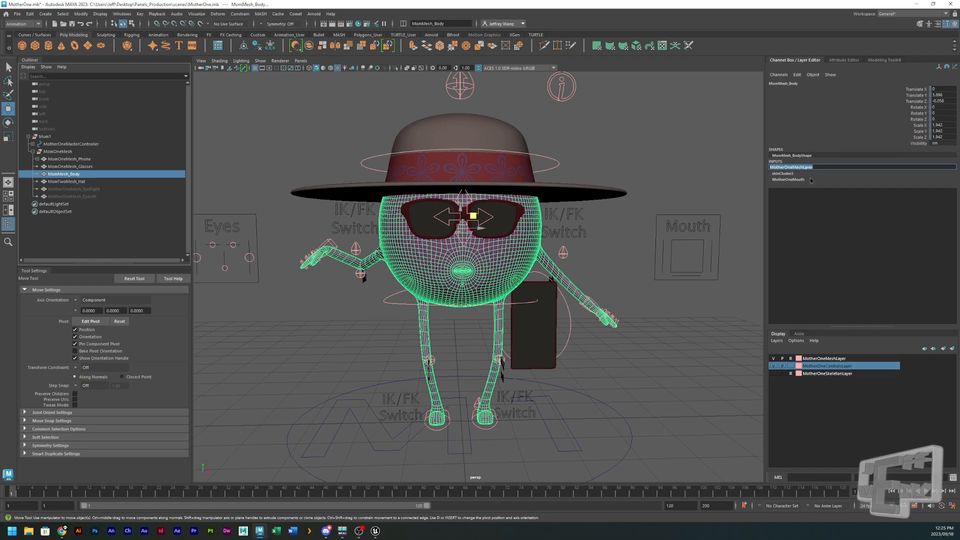
click(810, 180)
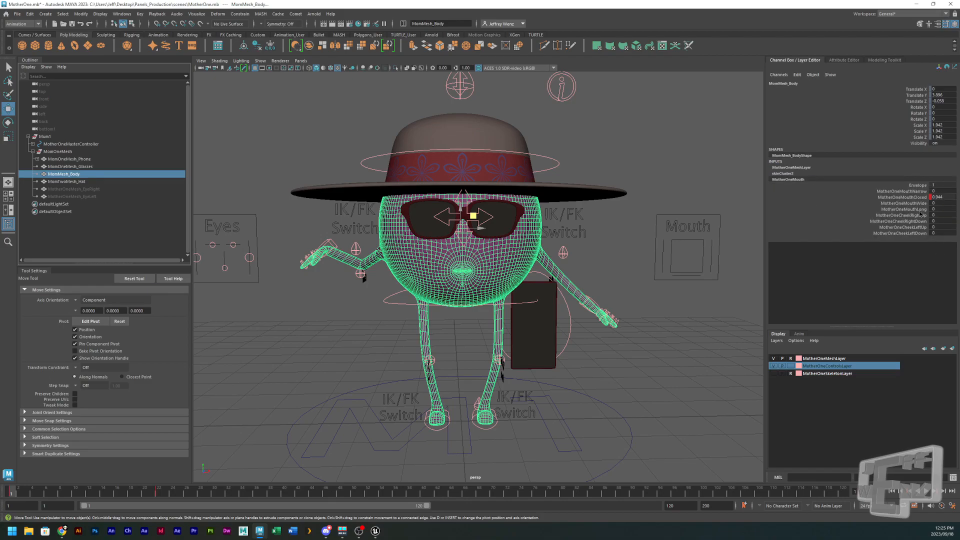
Set the MotherOneMouthWide weight of the body mesh to 0.5.
click(934, 204)
drag(935, 206, 937, 210)
drag(937, 210, 934, 210)
click(943, 205)
text(.5)
key(Return)
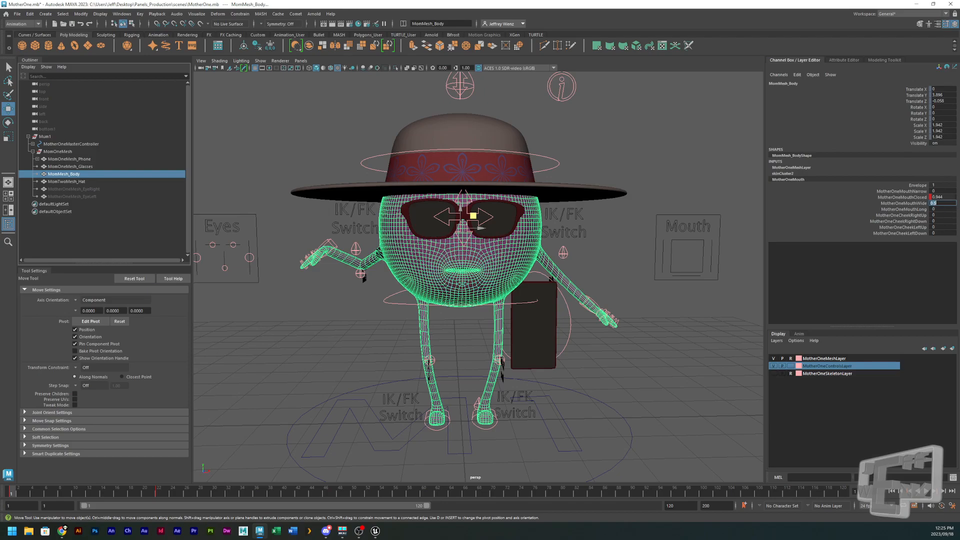
Revert the MotherOneMouthWide weight, restore the Move tool and clear the selection.
click(934, 204)
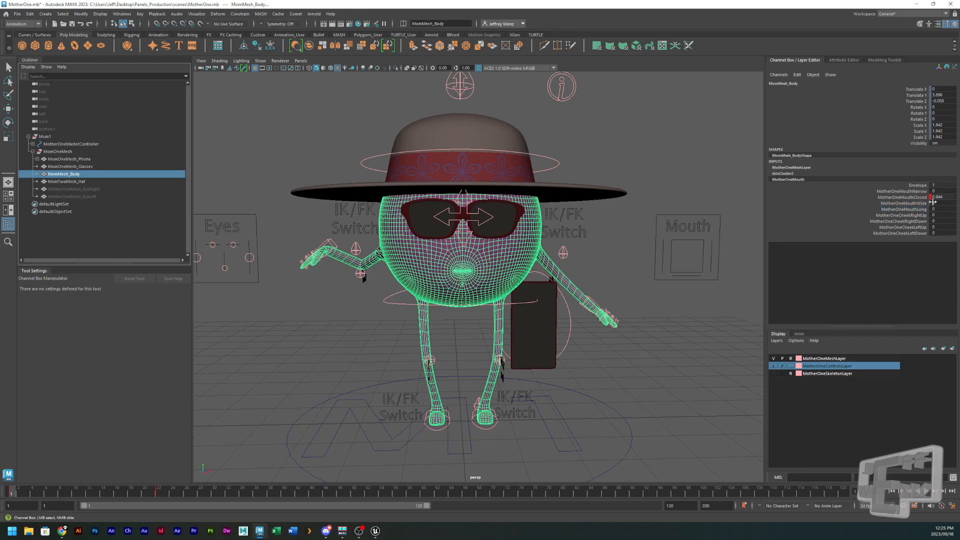
click(880, 221)
click(933, 197)
key(w)
click(493, 271)
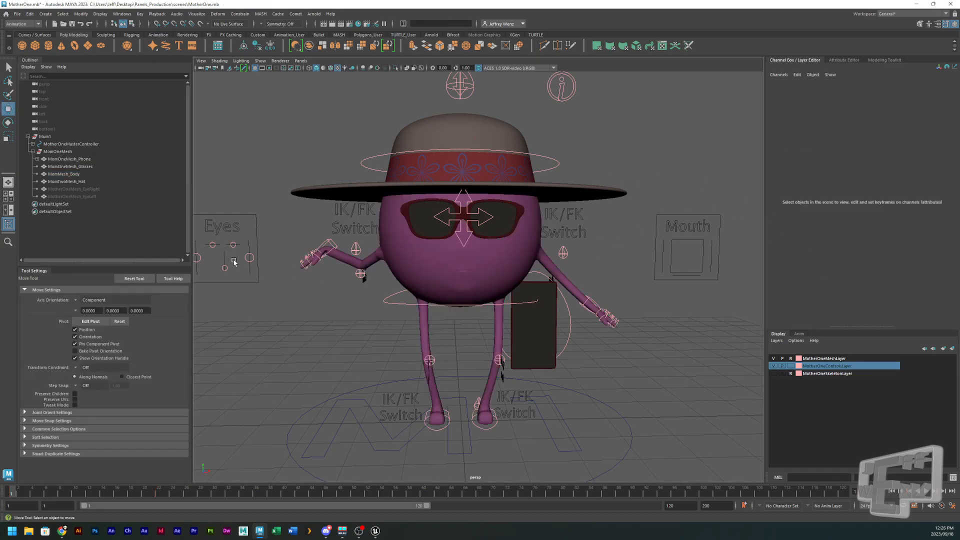
Move MotherOneLeftEyeBrowController along X toward the middle of the Eyes control panel, and clear the selection.
click(255, 255)
drag(246, 240, 268, 258)
key(ctrl+z)
click(233, 245)
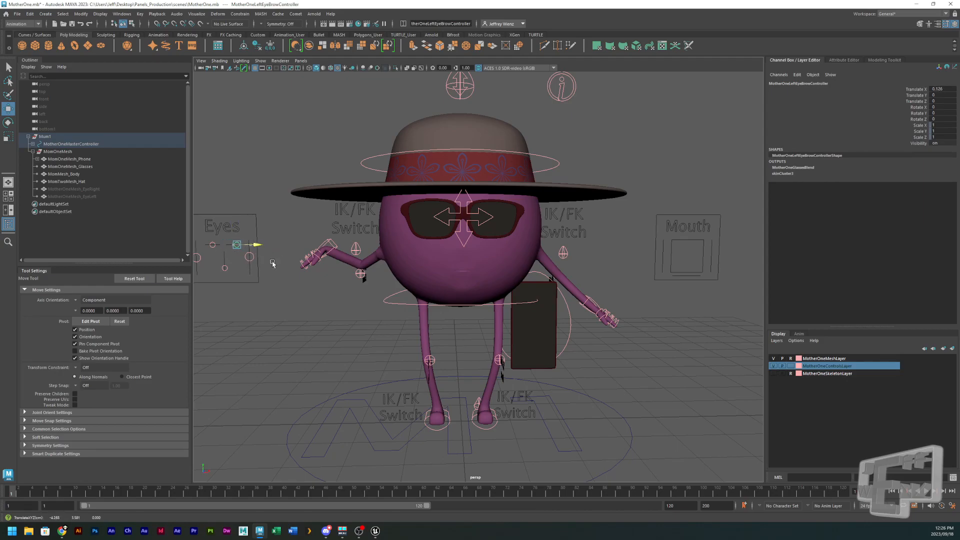
middle_drag(253, 265, 216, 286)
click(286, 297)
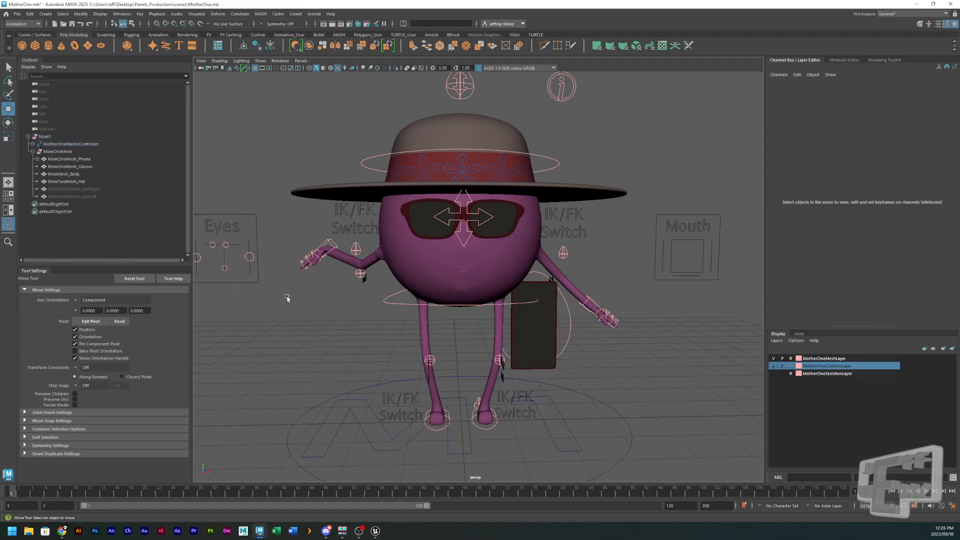
Lower the outer eye control in the Eyes control panel slightly, and select MotherOneEyesAppearController.
click(255, 261)
mouse_move(255, 261)
middle_down()
mouse_move(240, 235)
mouse_move(250, 258)
middle_up()
click(225, 268)
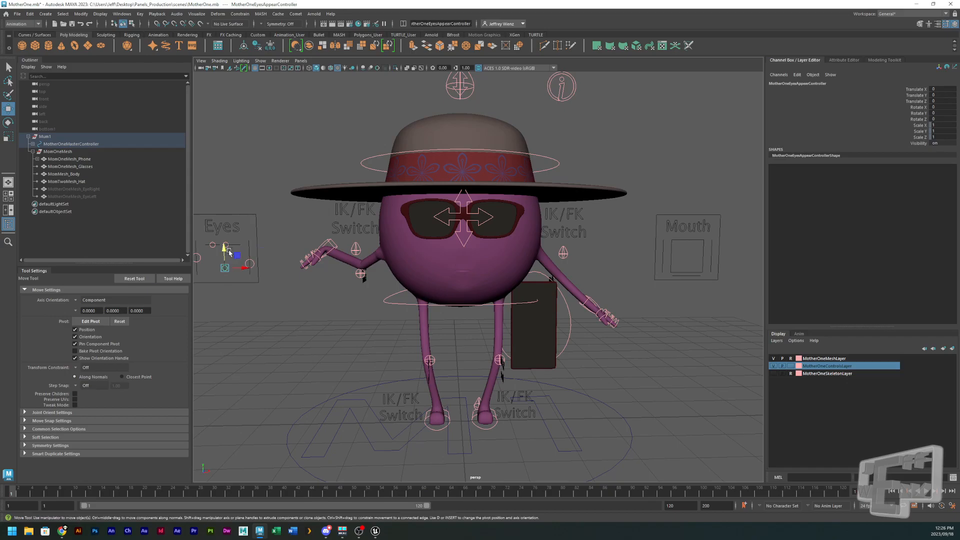
Move the four-arrow control over the sunglasses slightly down and sideways, and clear the selection.
click(465, 202)
middle_drag(465, 203, 501, 255)
click(626, 279)
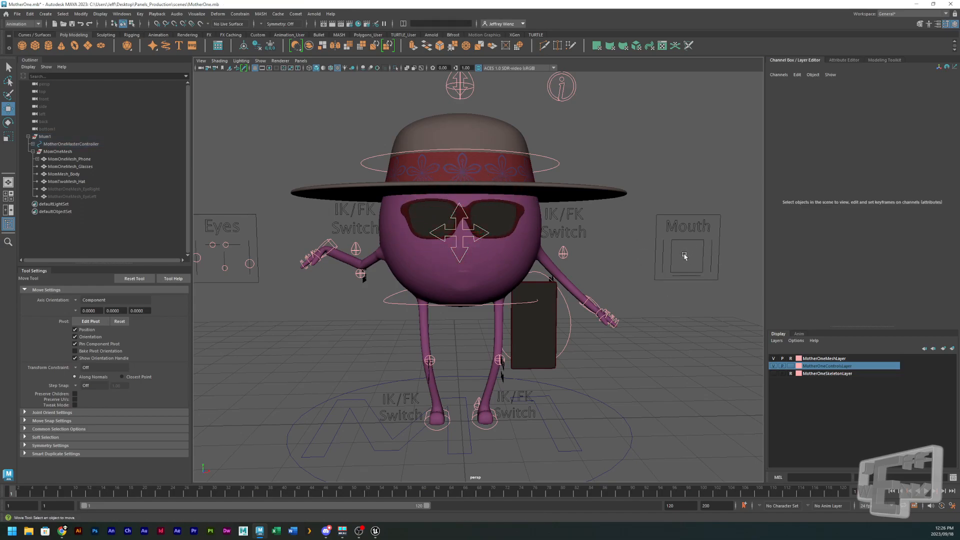
Open the Shape Editor and bring the targets of the MotherOneGlasses blend shape into view.
alt+drag(664, 264, 643, 261)
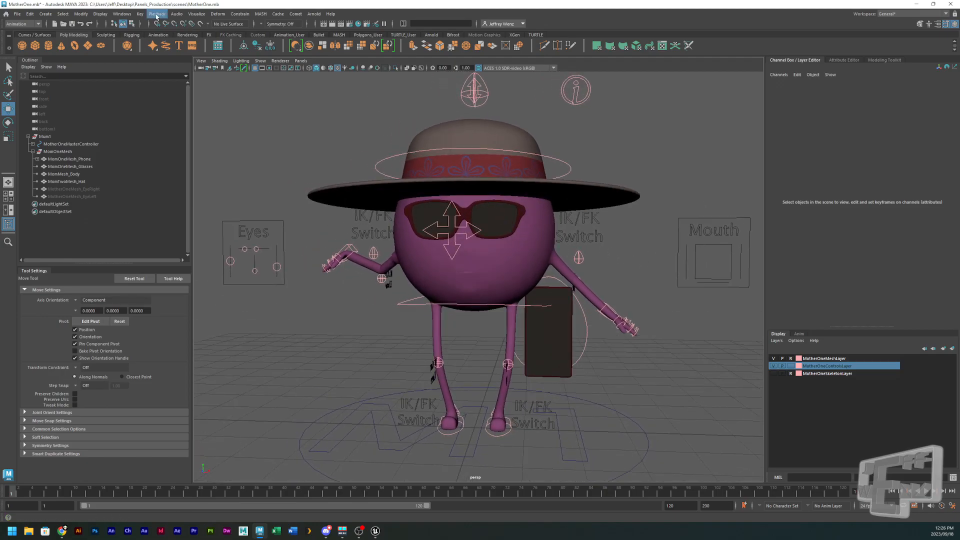
click(105, 14)
mouse_move(122, 14)
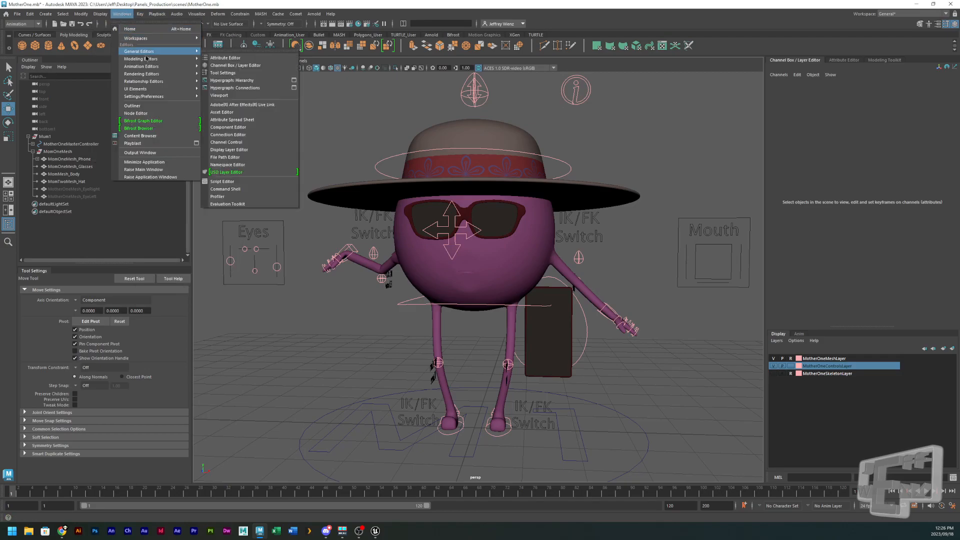
mouse_move(153, 66)
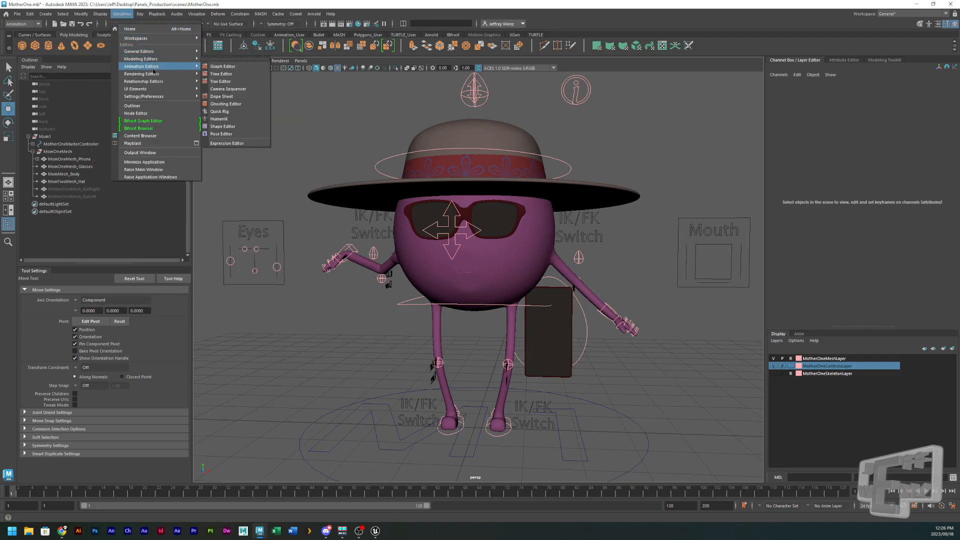
click(230, 126)
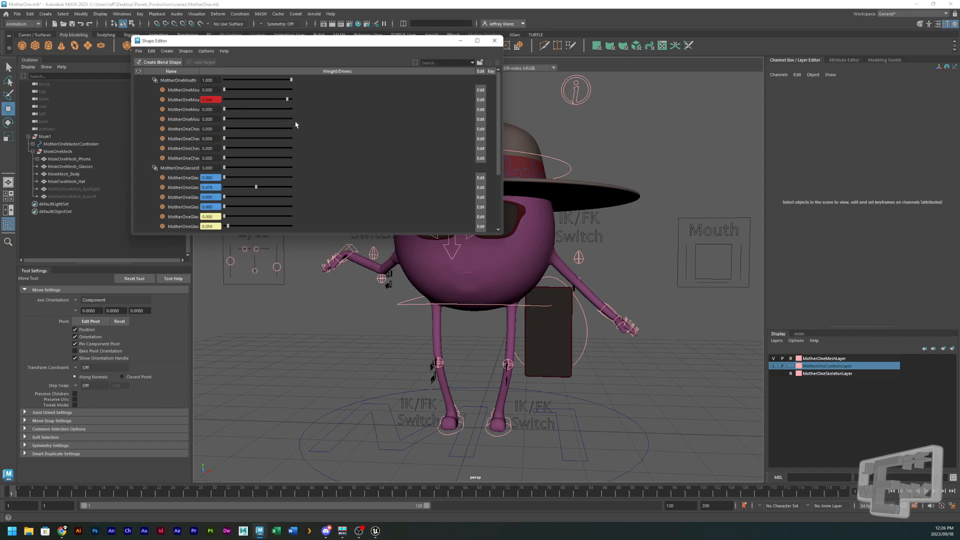
scroll(289, 168, down, 3)
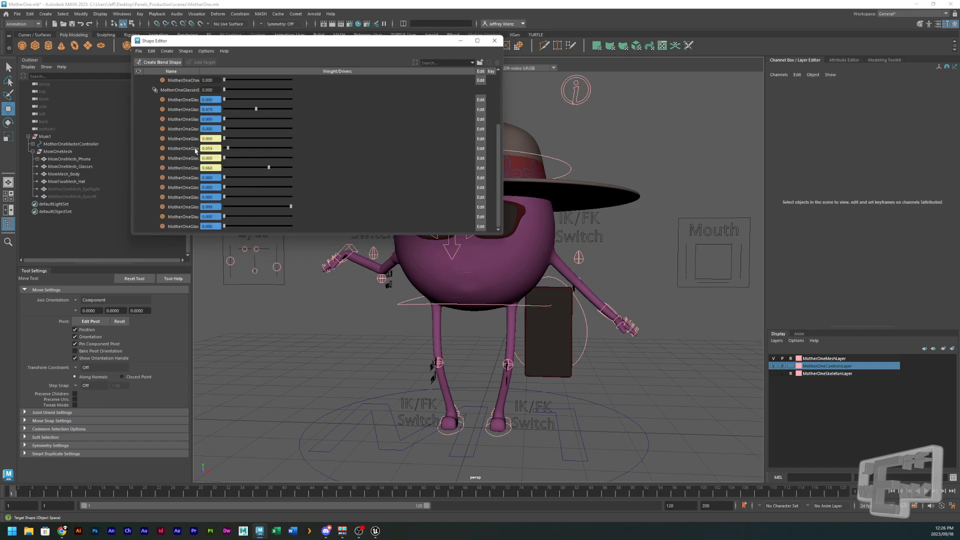
Delete the movable controllers in the Eyes control panel and the four-arrow control over the sunglasses.
drag(224, 280, 300, 247)
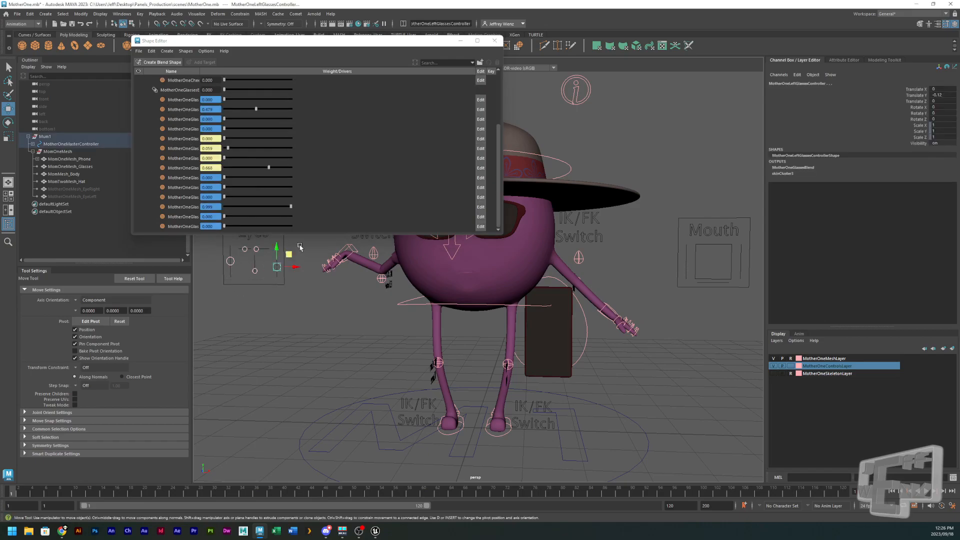
click(299, 245)
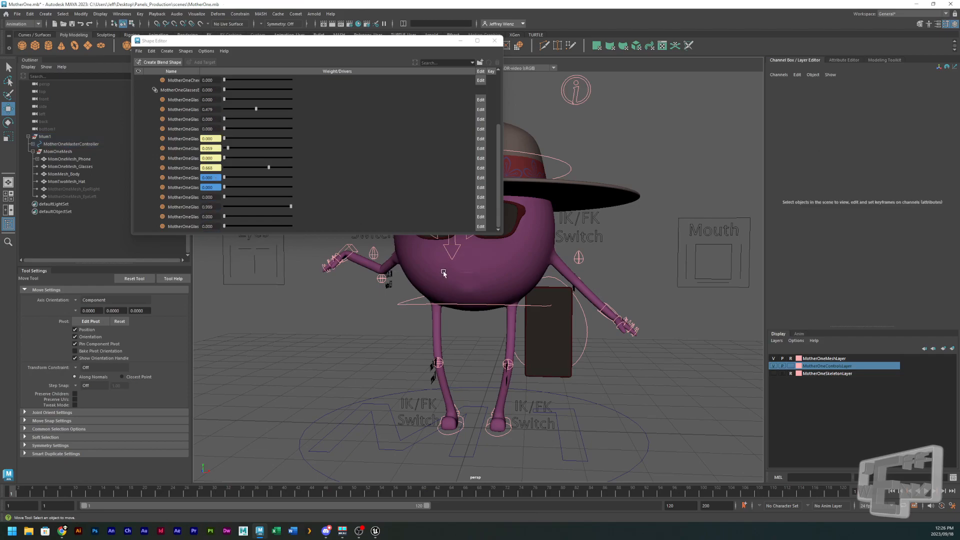
click(456, 245)
click(456, 244)
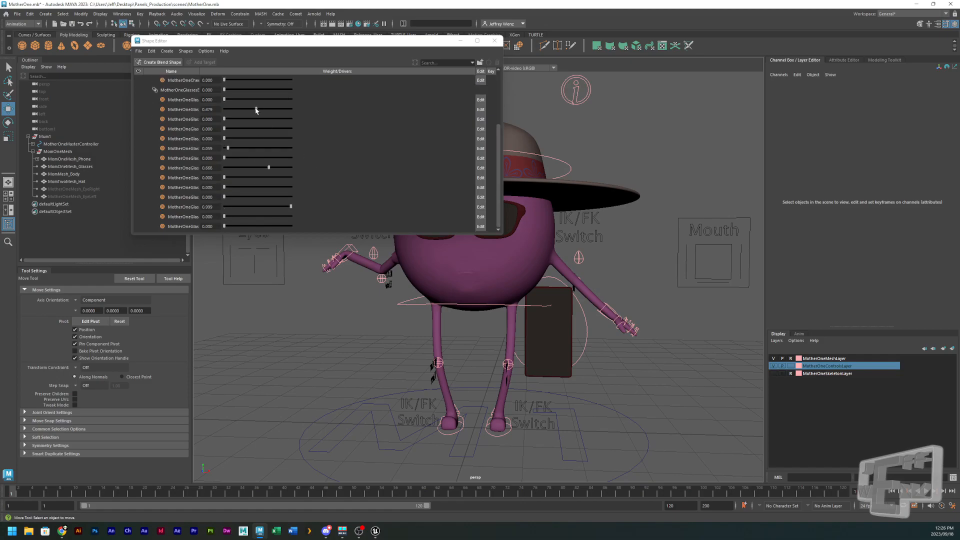
Reset all glasses target weights to 0 and set the MotherOneGlassesBlend weight to 1.
drag(329, 40, 225, 40)
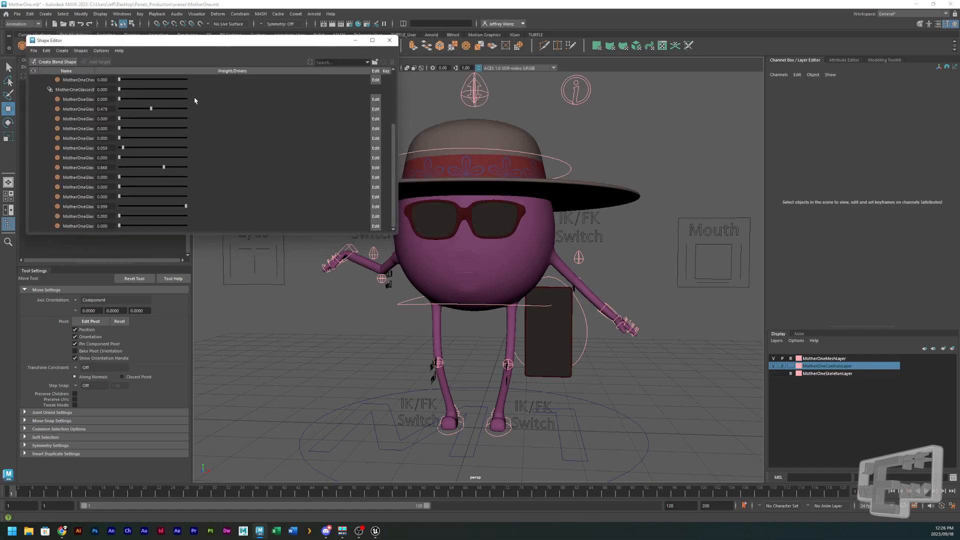
drag(164, 168, 101, 175)
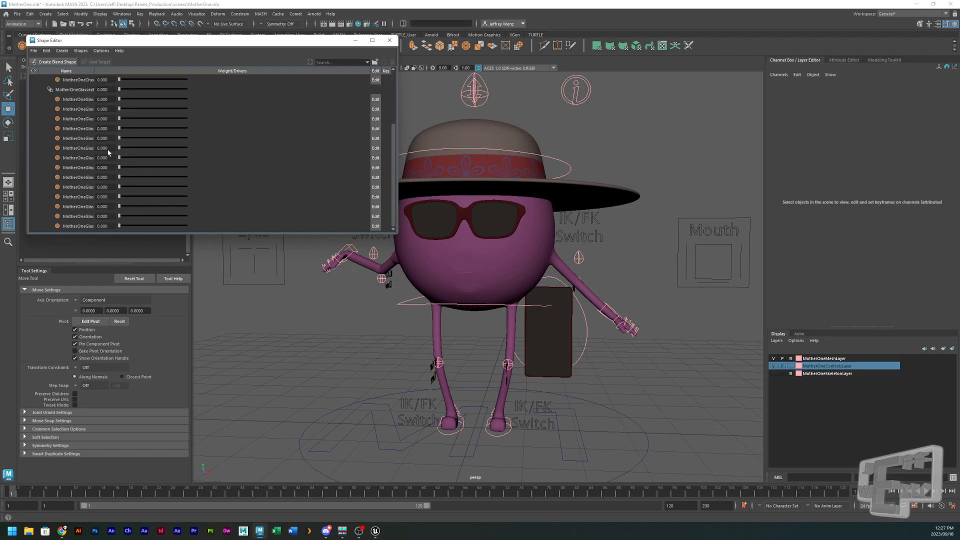
scroll(171, 165, up, 3)
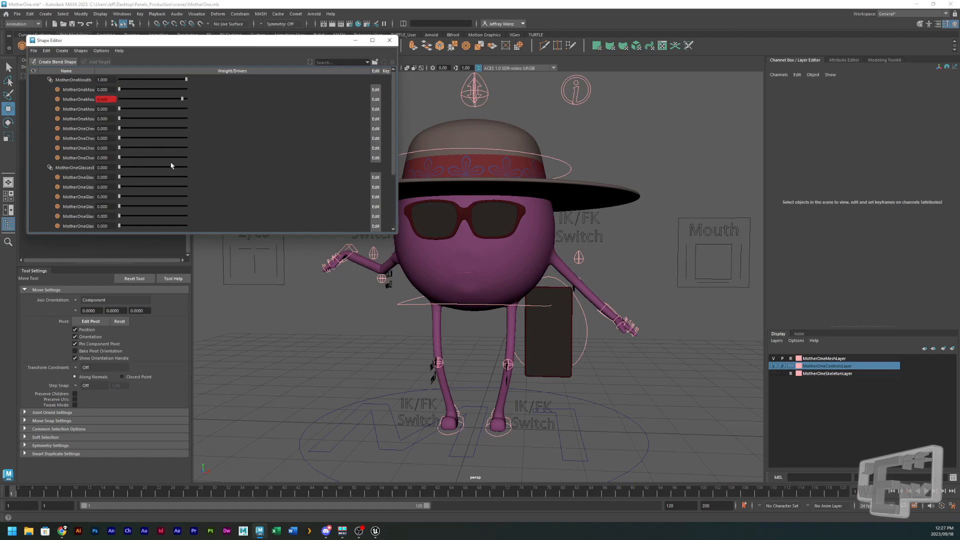
scroll(170, 173, down, 3)
scroll(169, 173, up, 3)
scroll(169, 176, down, 3)
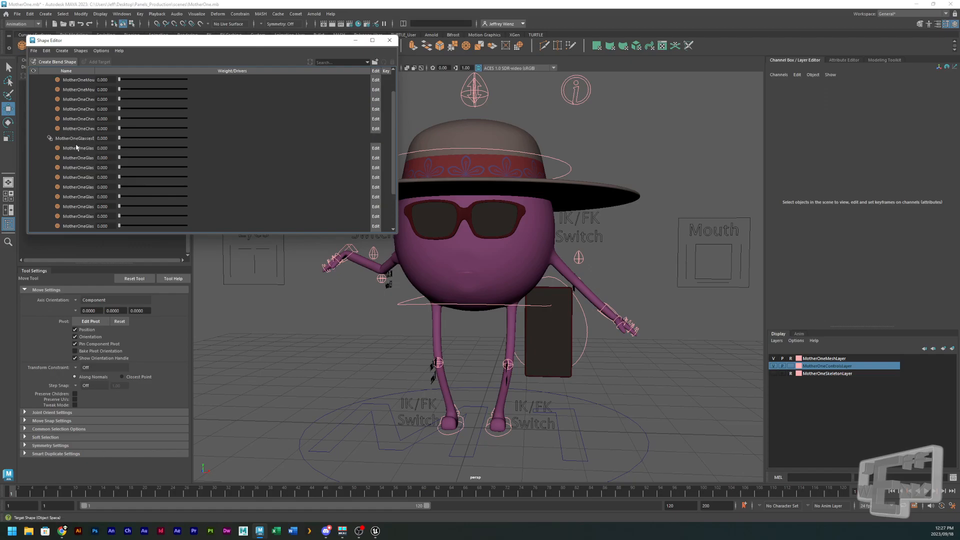
click(83, 139)
right_drag(104, 143, 123, 140)
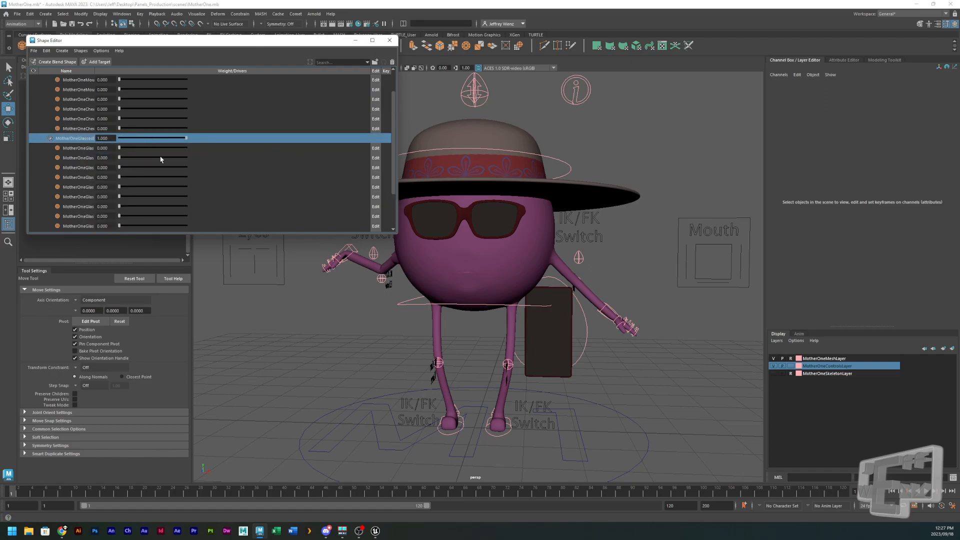
Try individual MotherOneGlassesBlend target weights, including MoveLeft and LeftClosed, and widen the Name column to read the target names.
click(144, 151)
drag(121, 148, 79, 152)
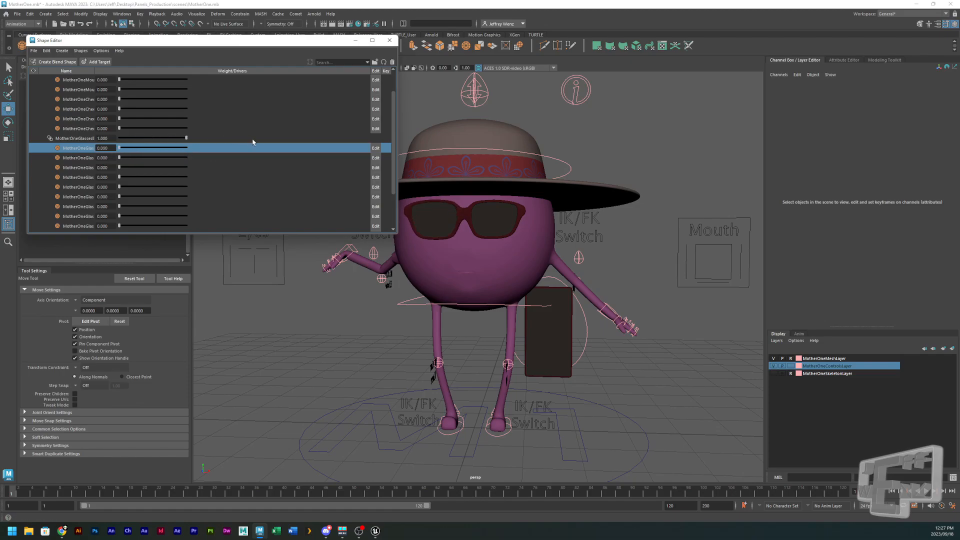
mouse_move(120, 179)
mouse_down()
mouse_move(213, 179)
mouse_move(118, 184)
mouse_up()
right_click(147, 178)
click(293, 203)
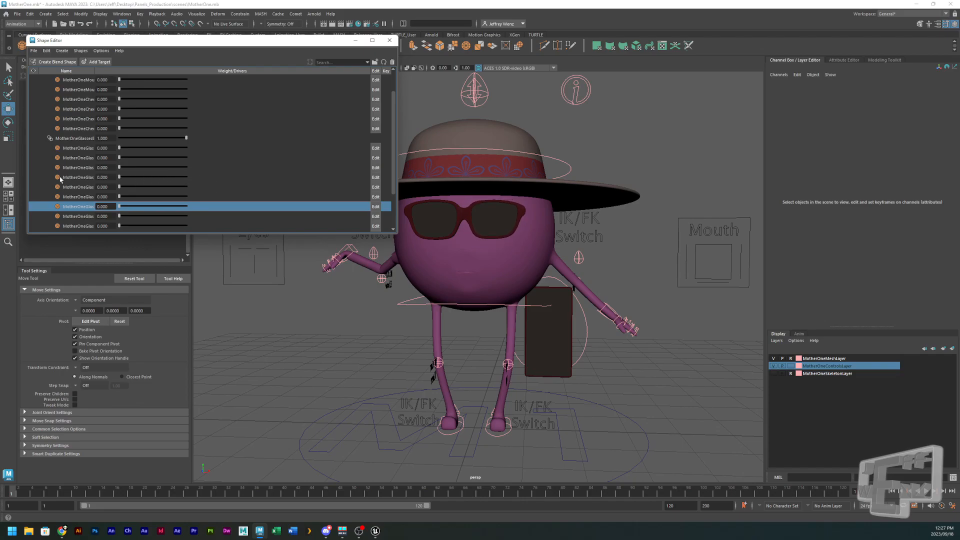
click(120, 188)
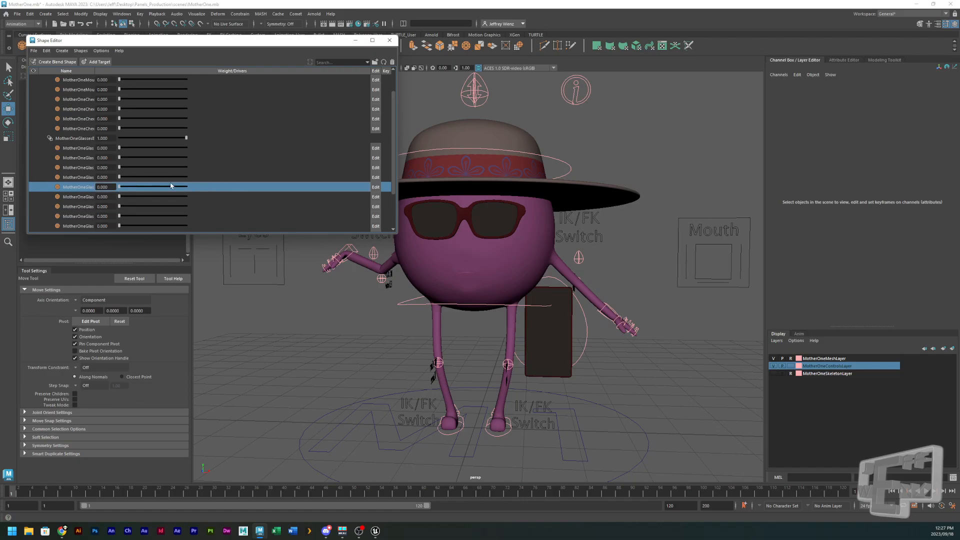
mouse_move(121, 187)
mouse_down()
mouse_move(196, 189)
mouse_move(112, 191)
mouse_up()
drag(169, 73, 169, 72)
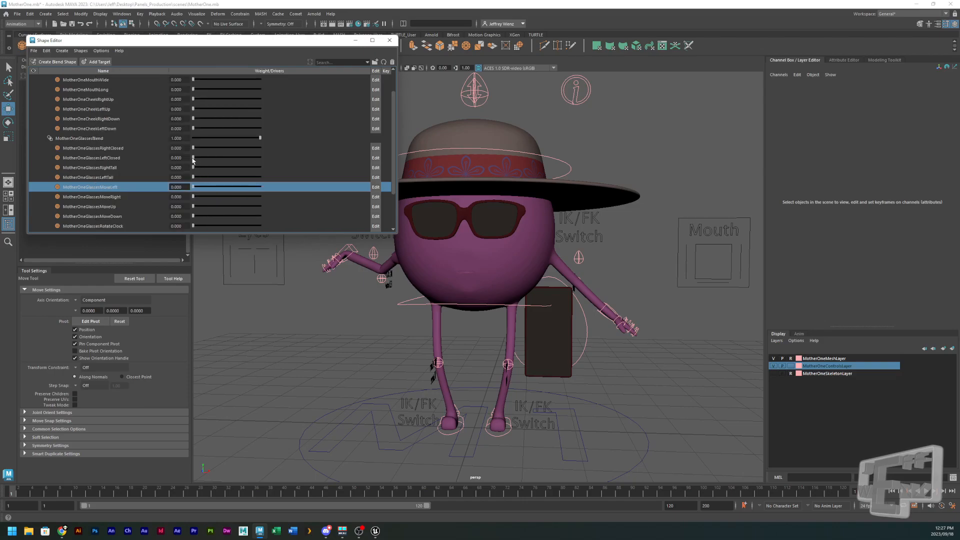
drag(193, 158, 250, 165)
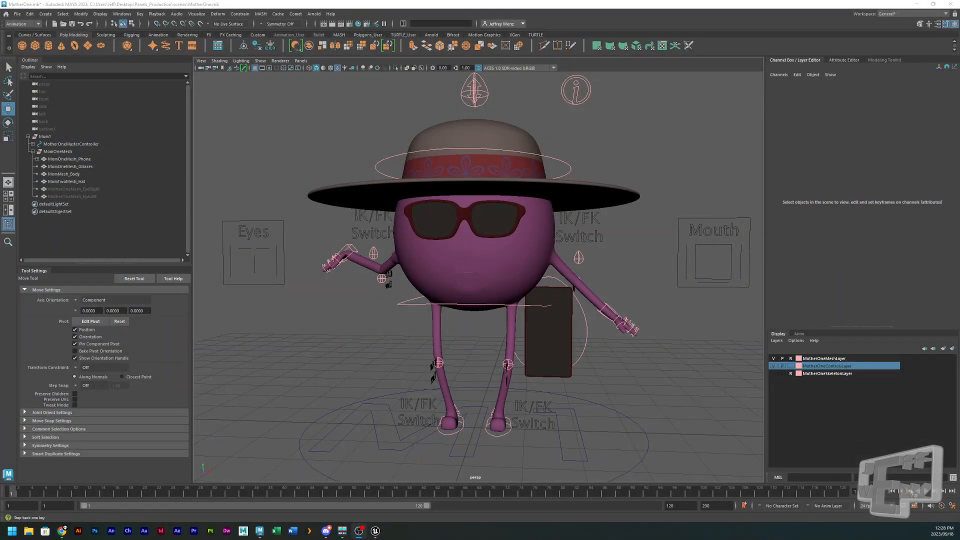
Play the animation briefly, stop it, and set MotherOneWaistController's Translate Y to 0.
click(926, 491)
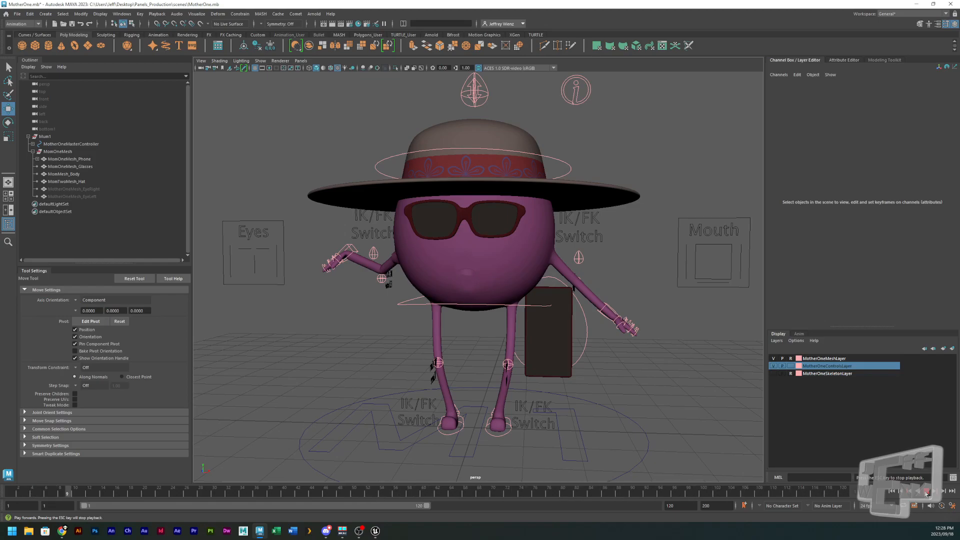
click(925, 492)
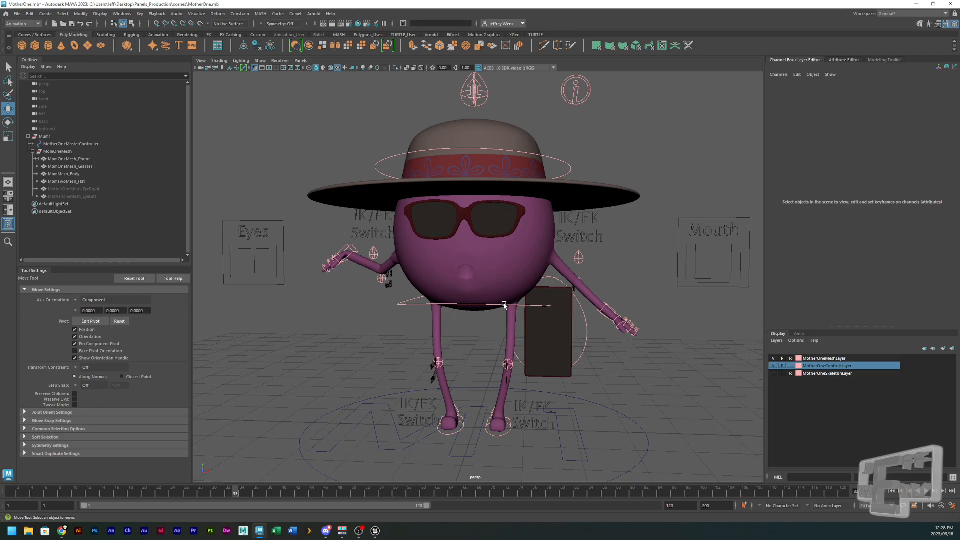
click(505, 304)
double_click(935, 95)
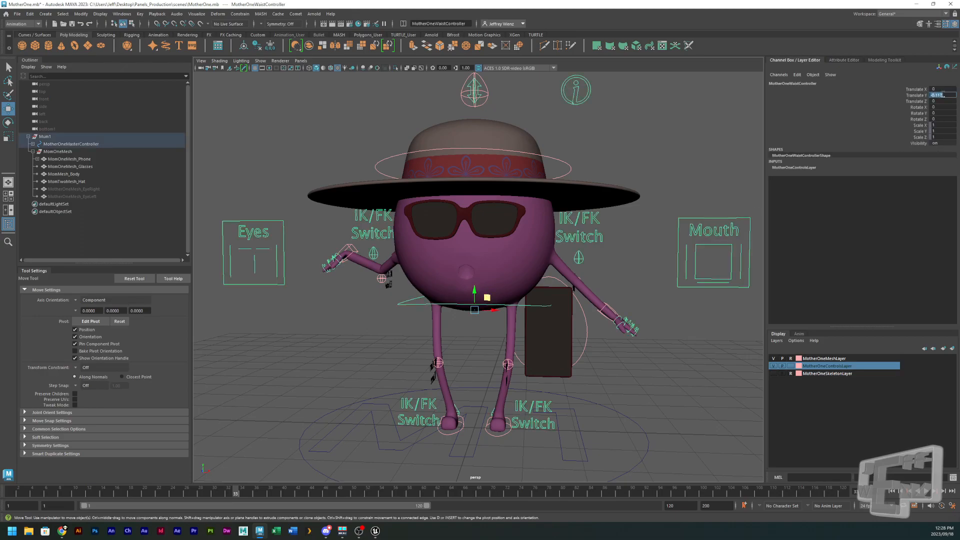
text(0)
key(Return)
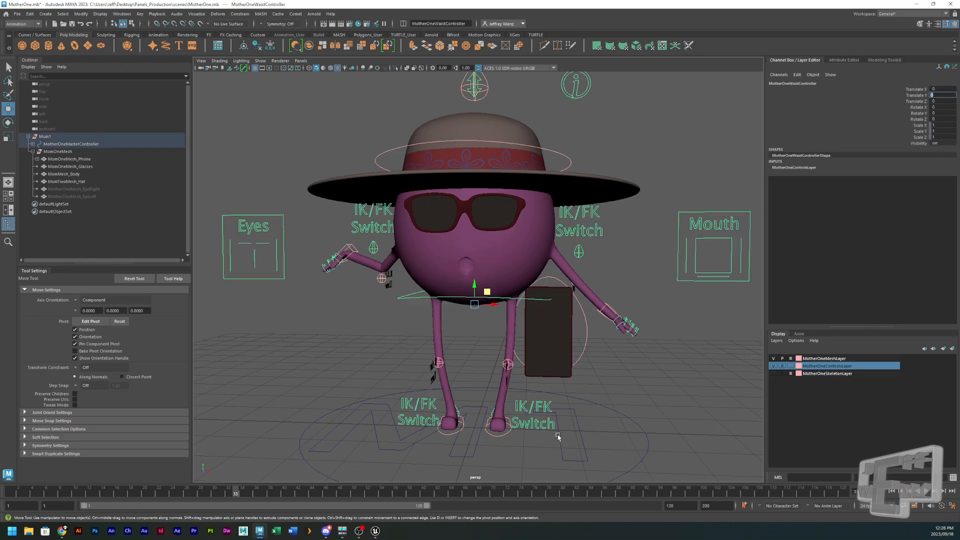
Play and stop the animation again, return to frame 1, and scrub the timeline to check the mouth motion.
click(926, 492)
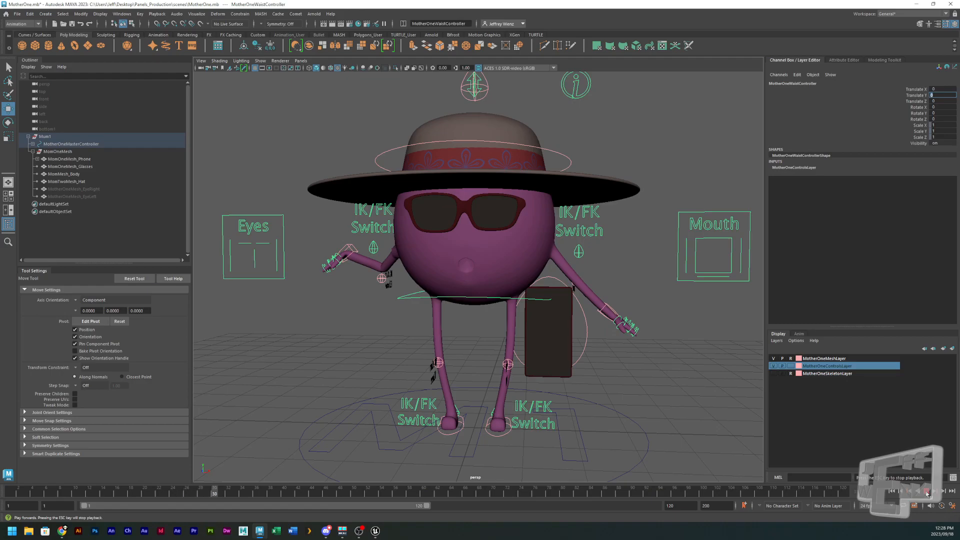
click(926, 492)
drag(602, 496, 12, 496)
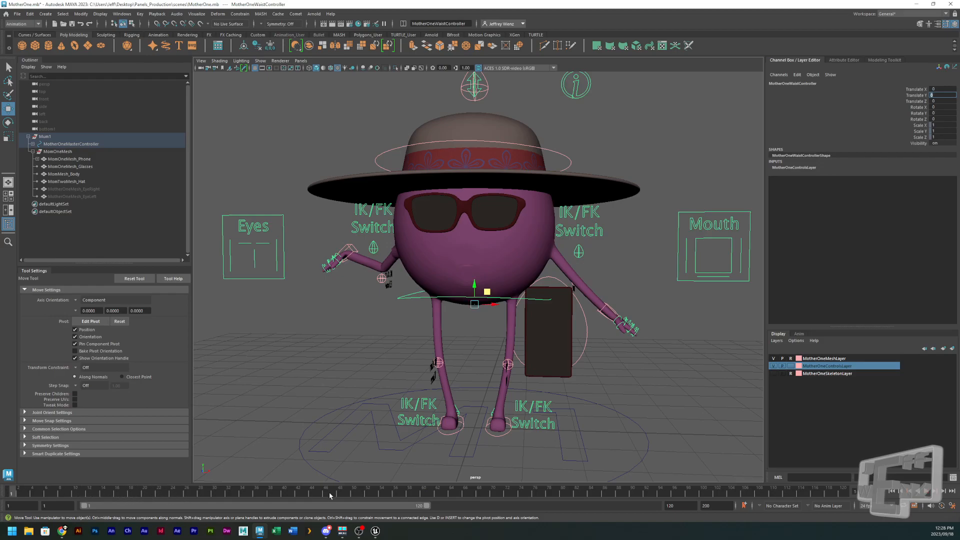
drag(307, 497, 437, 497)
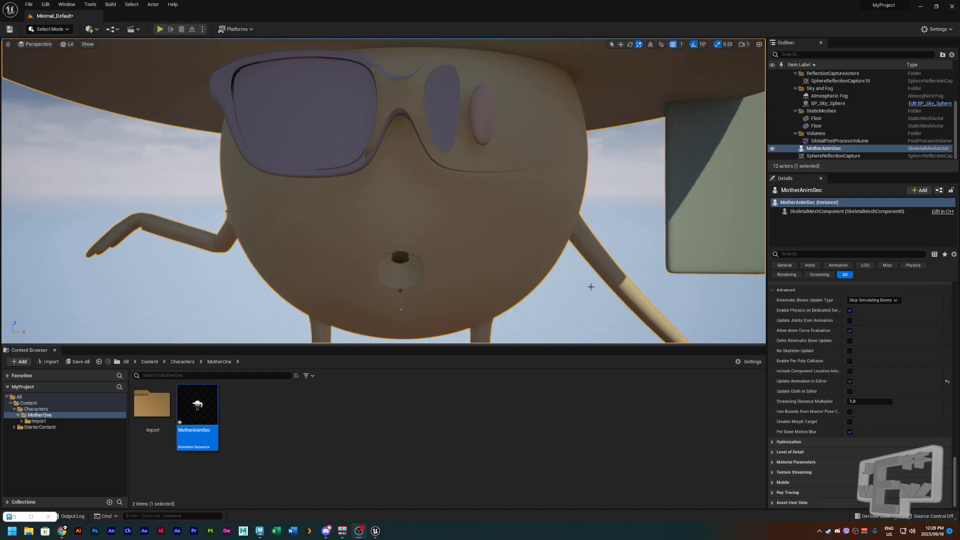
Open the MotherAnimSec animation sequence, review its morph target curves, and open the MotherOneForUnreal skeletal mesh.
double_click(198, 408)
scroll(452, 379, down, 5)
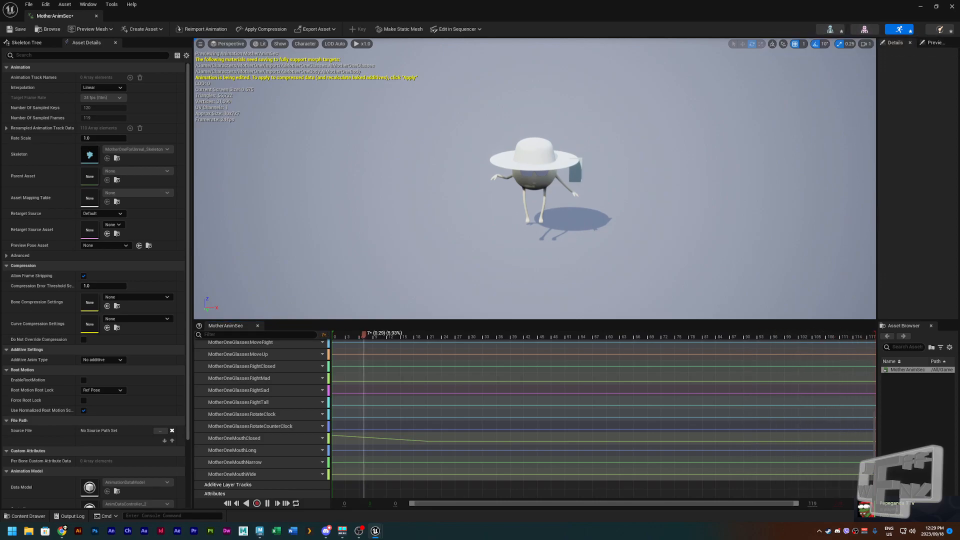
click(864, 29)
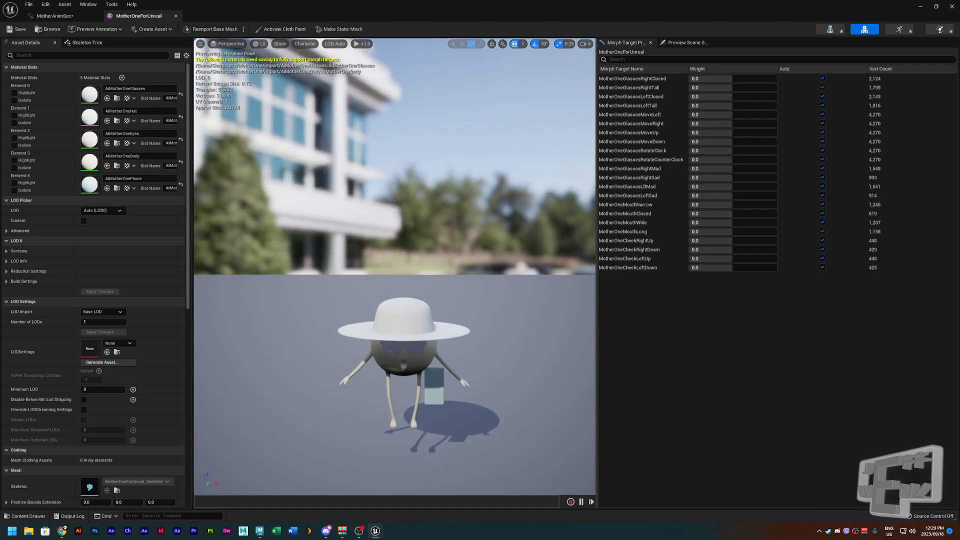
Frame the character in the MotherOneForUnreal preview and set the viewport camera speed to 1.
scroll(469, 262, down, 10)
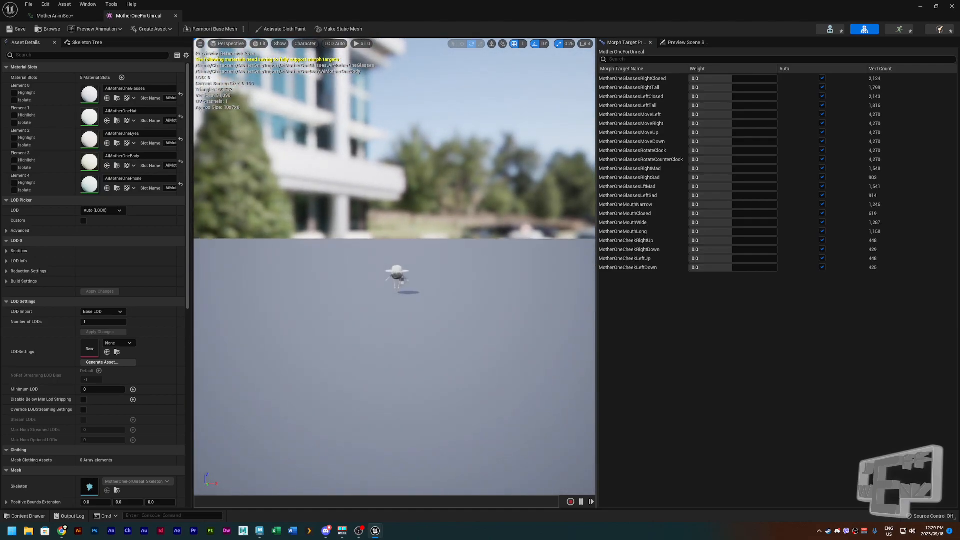
scroll(465, 254, up, 12)
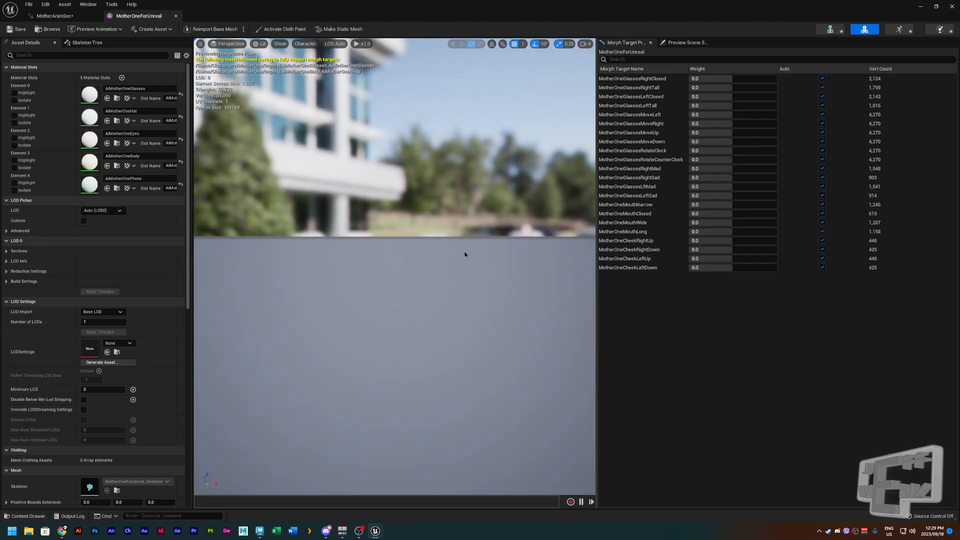
key(f)
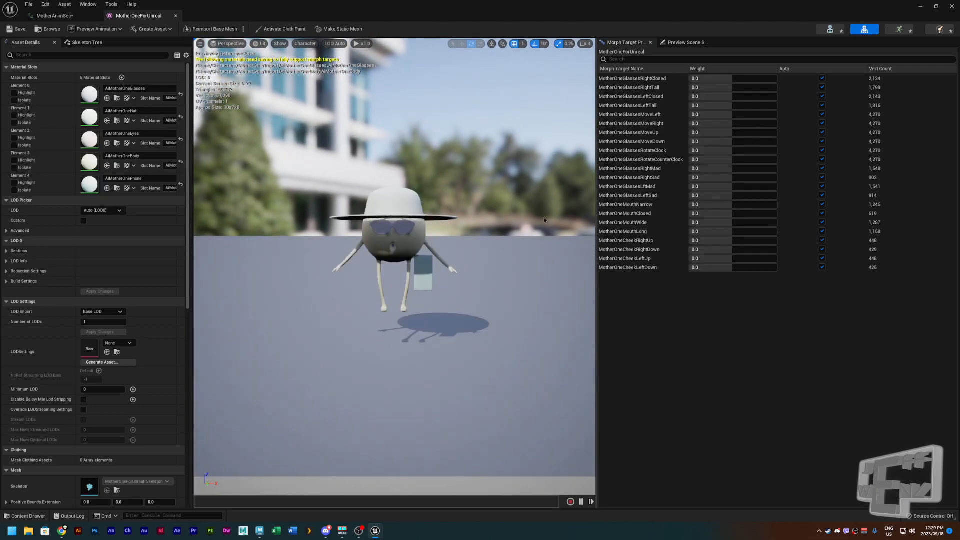
click(585, 44)
right_drag(472, 205, 472, 205)
key(w)
key(s)
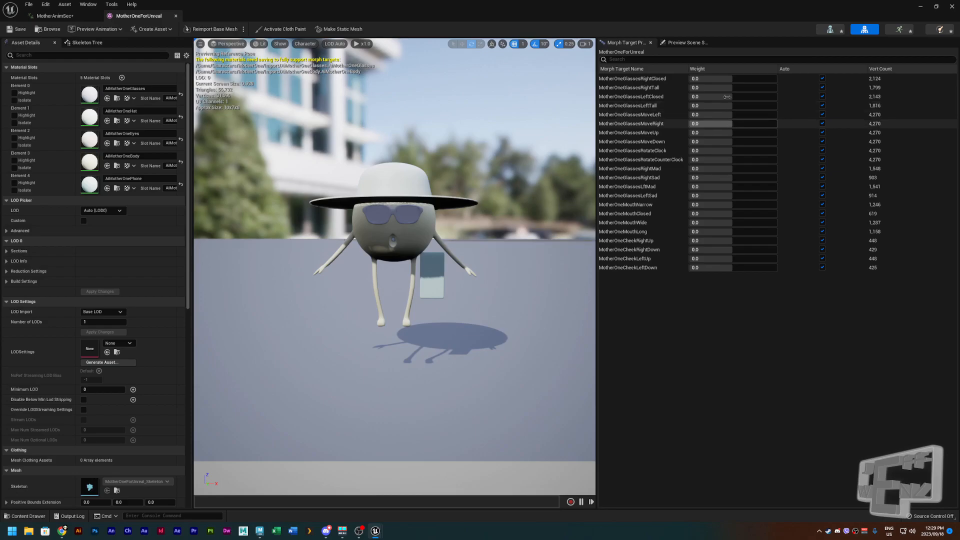
Set the mesh's Preview Controller to Maya Live Link Preview Controller with Enable Camera Sync turned off.
click(684, 42)
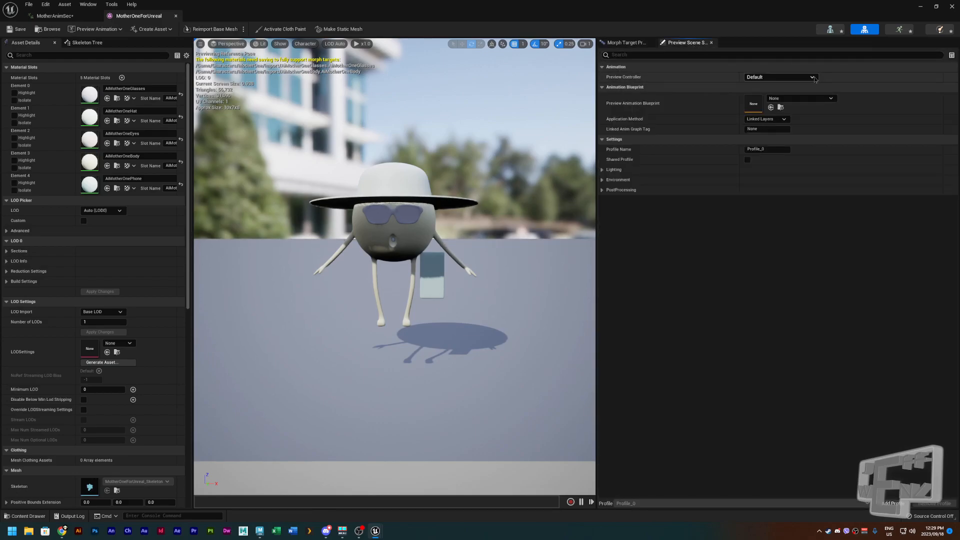
click(796, 82)
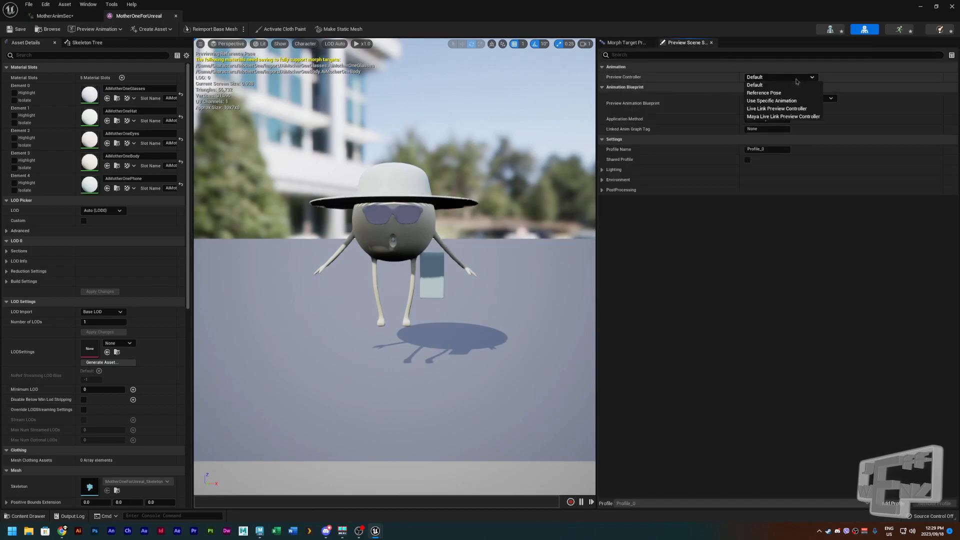
click(794, 117)
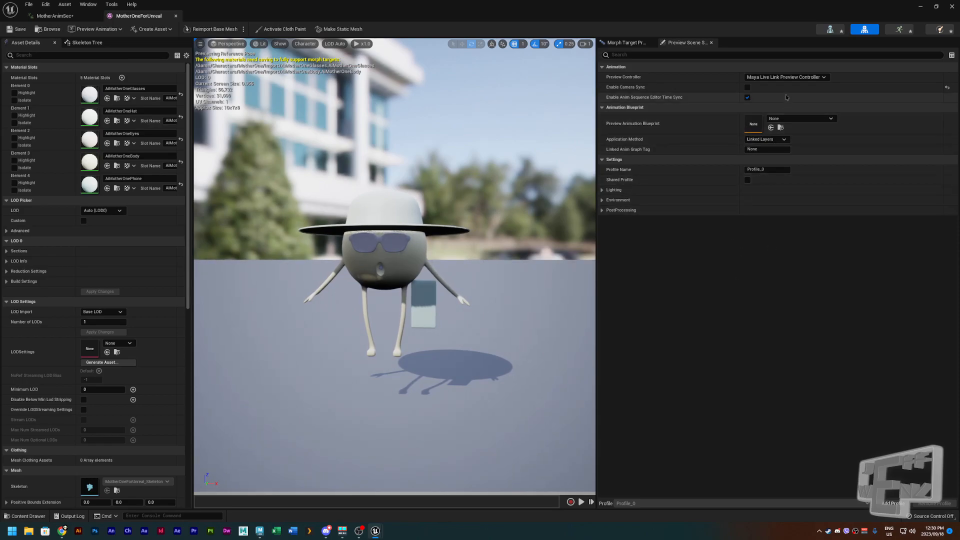
Check the weights in the mesh's morph target list and return to the MotherAnimSec animation sequence.
click(623, 43)
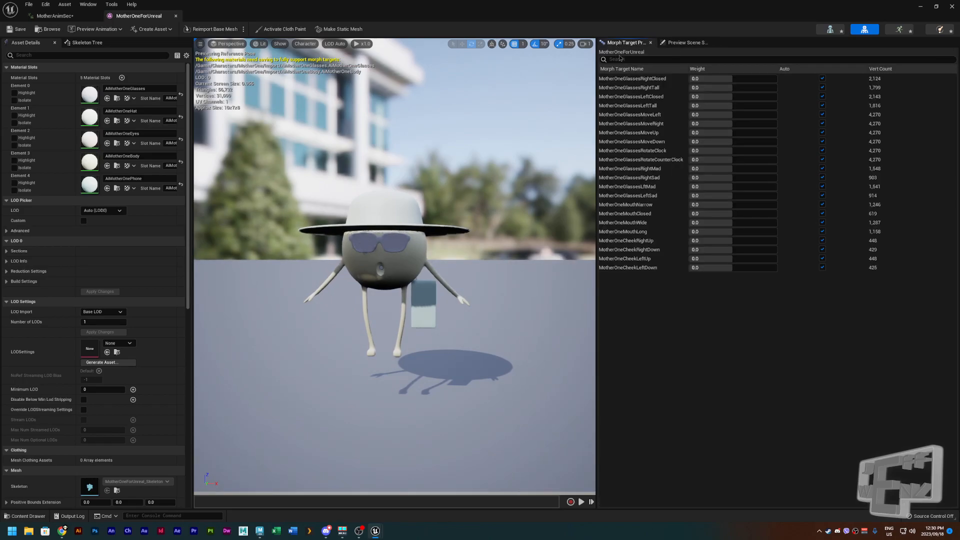
click(898, 29)
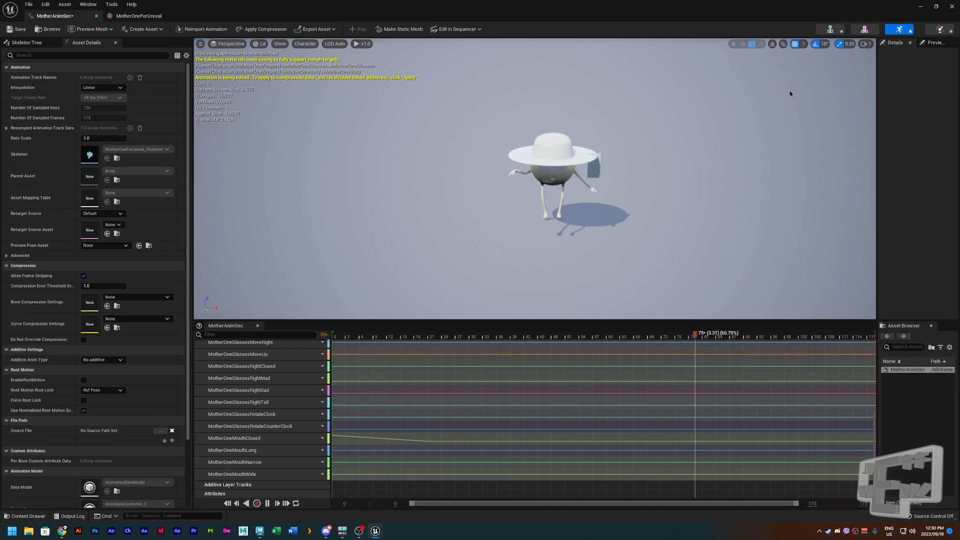